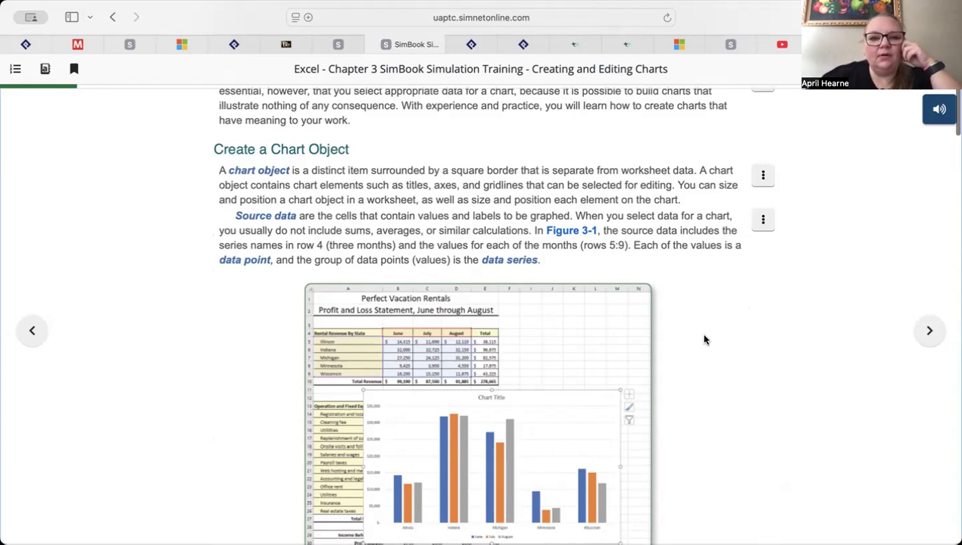
Play the Show Me demonstration for creating a chart object from the Quick Analysis tool, and return to the SimBook page when it ends
{"action": "scroll", "coordinate": [704, 341], "scroll_direction": "down", "scroll_amount": 1}
{"action": "scroll", "coordinate": [704, 341], "scroll_direction": "down", "scroll_amount": 10}
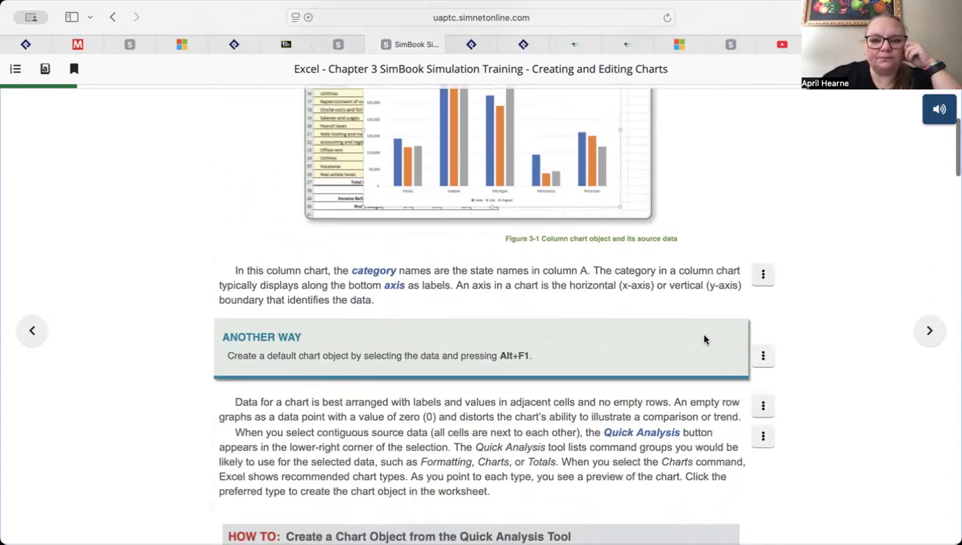
{"action": "scroll", "coordinate": [704, 340], "scroll_direction": "down", "scroll_amount": 10}
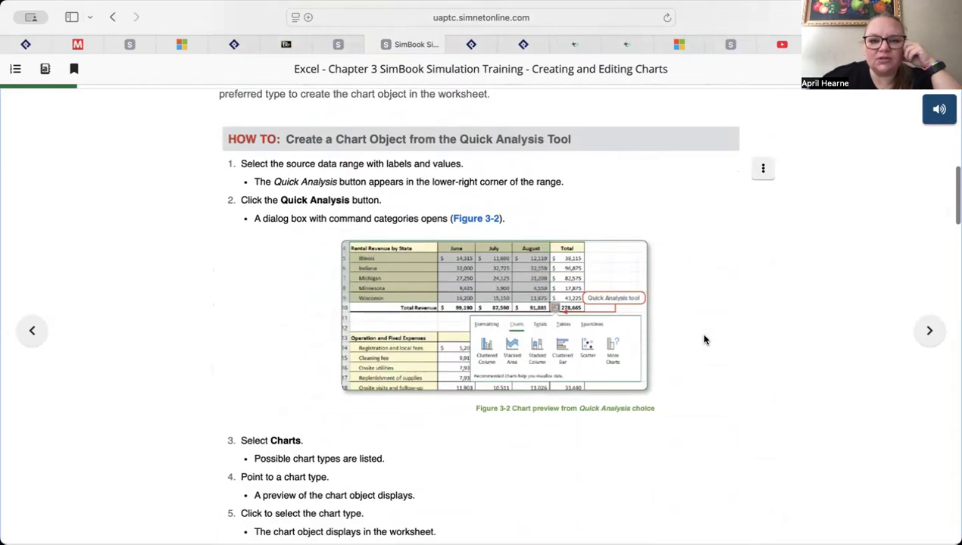
{"action": "scroll", "coordinate": [704, 340], "scroll_direction": "up", "scroll_amount": 2}
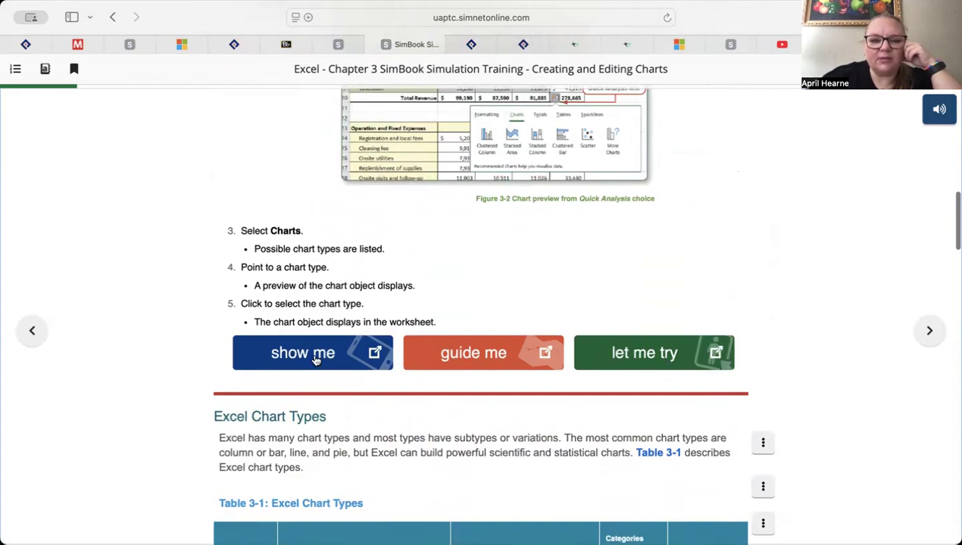
{"action": "scroll", "coordinate": [301, 350], "scroll_direction": "up", "scroll_amount": 4}
{"action": "scroll", "coordinate": [300, 350], "scroll_direction": "down", "scroll_amount": 3}
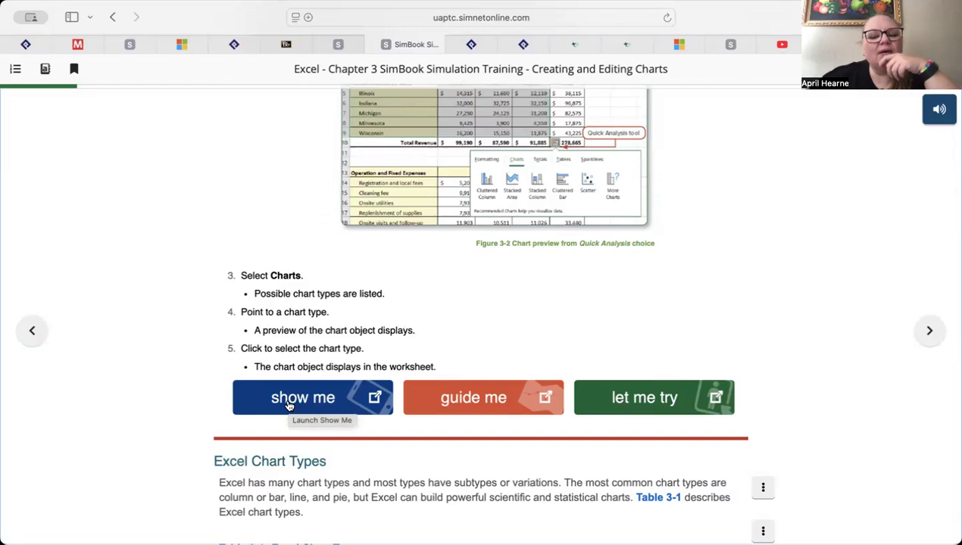
{"action": "scroll", "coordinate": [286, 400], "scroll_direction": "up", "scroll_amount": 2}
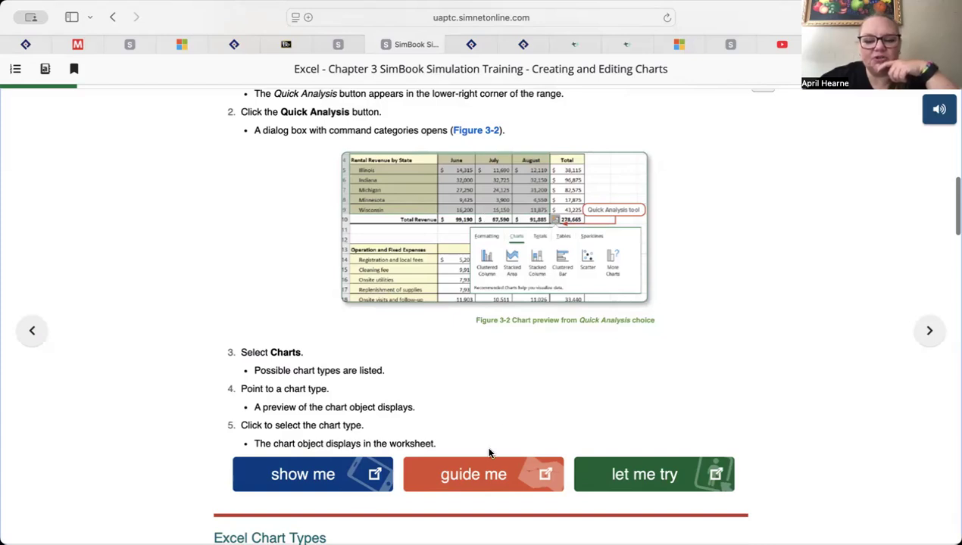
{"action": "left_click", "coordinate": [324, 481]}
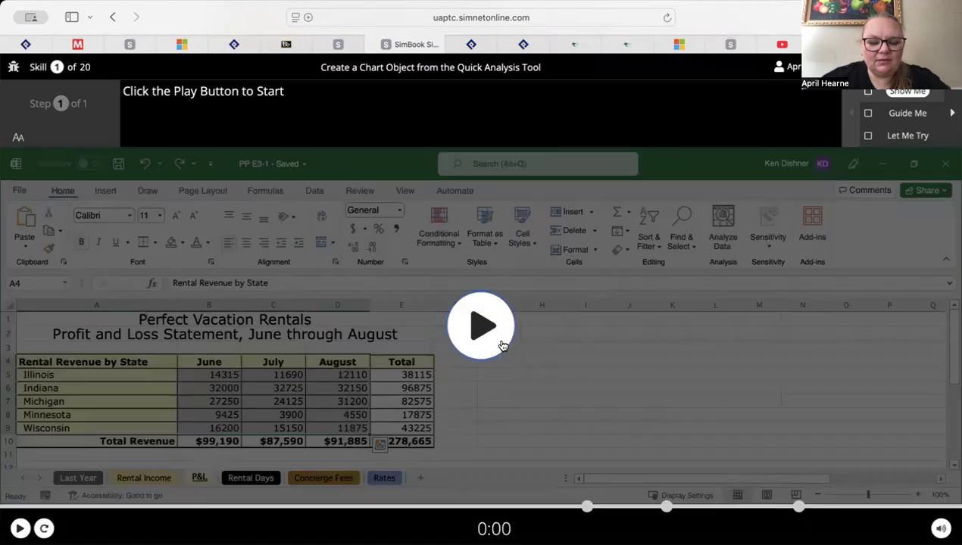
{"action": "left_click", "coordinate": [479, 335]}
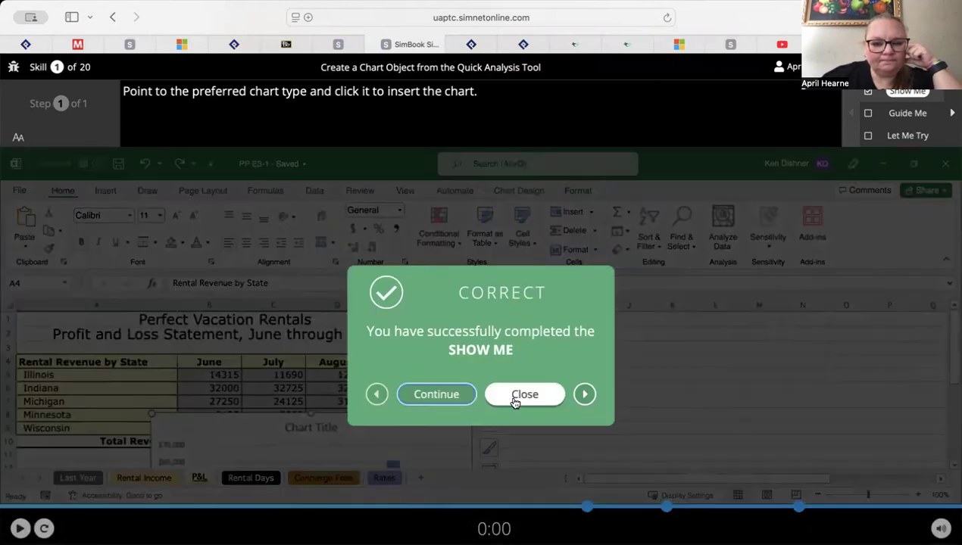
{"action": "left_click", "coordinate": [513, 395]}
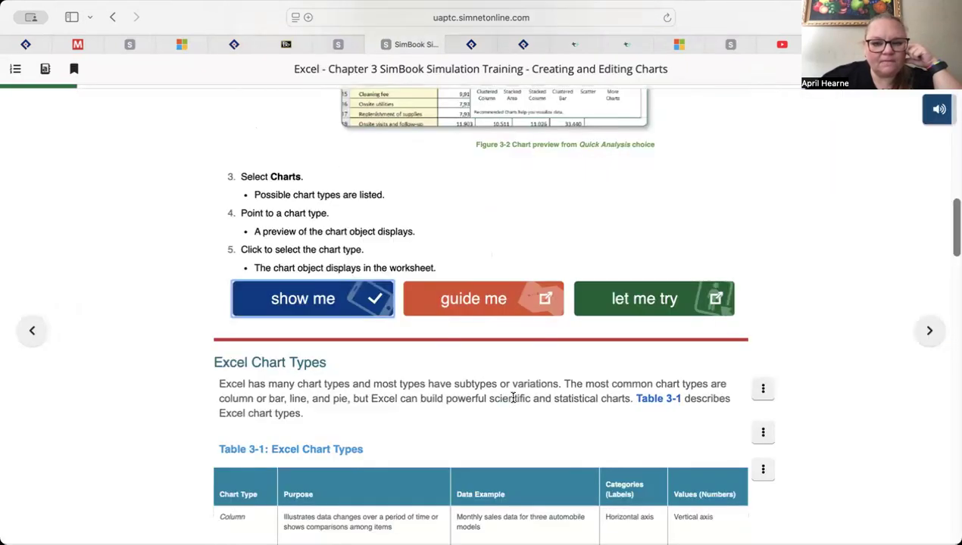
In the Let Me Try exercise, show the hint, insert a Clustered Column chart with the Quick Analysis tool, and continue to the next skill
{"action": "left_click", "coordinate": [623, 293]}
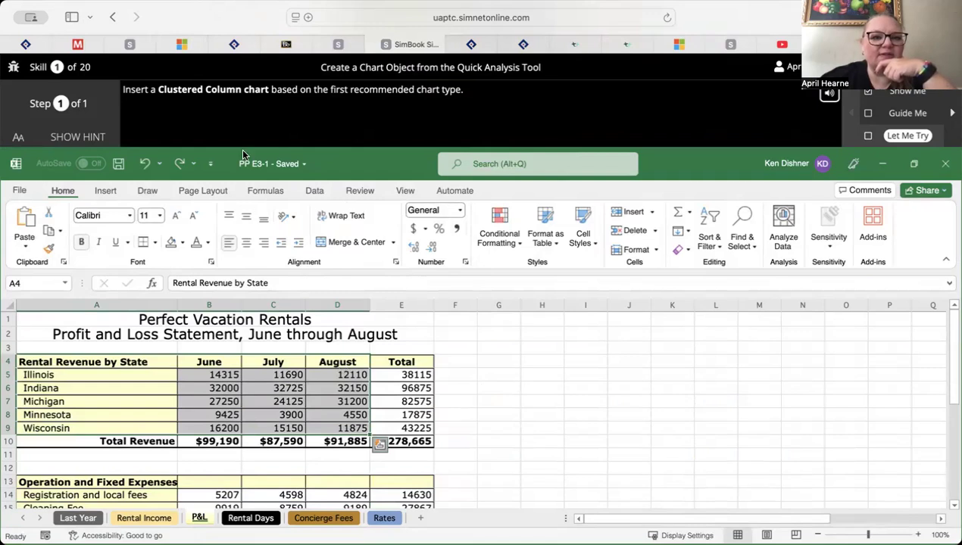
{"action": "left_click", "coordinate": [95, 137]}
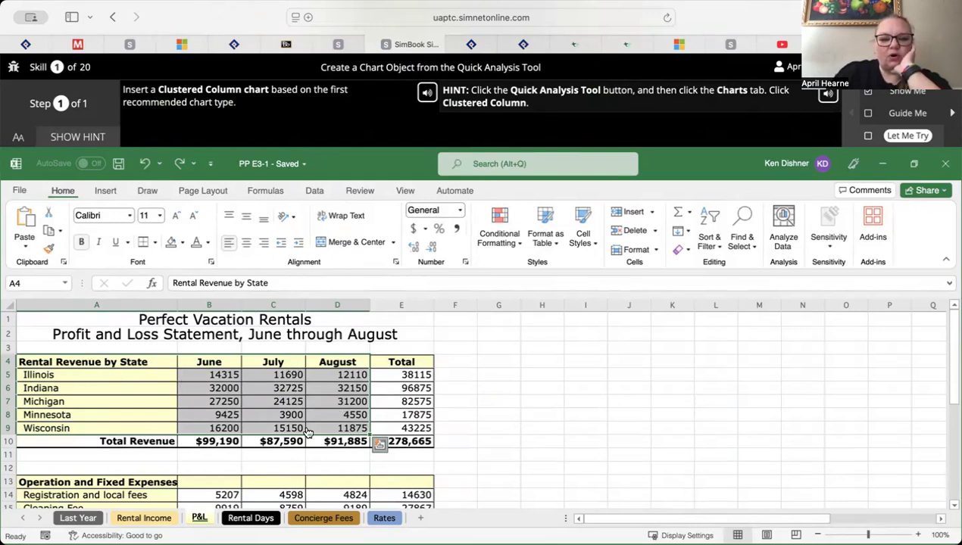
{"action": "left_click", "coordinate": [378, 446]}
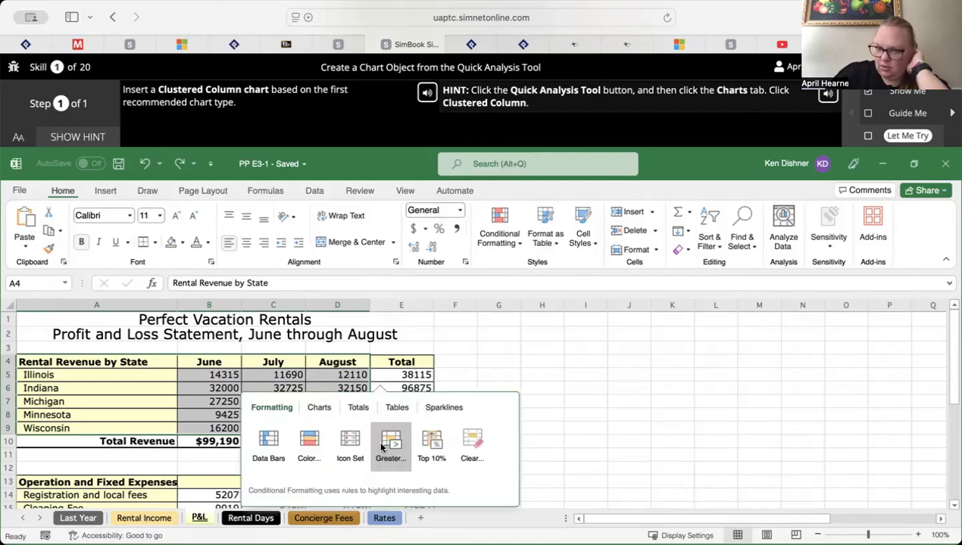
{"action": "left_click", "coordinate": [319, 407]}
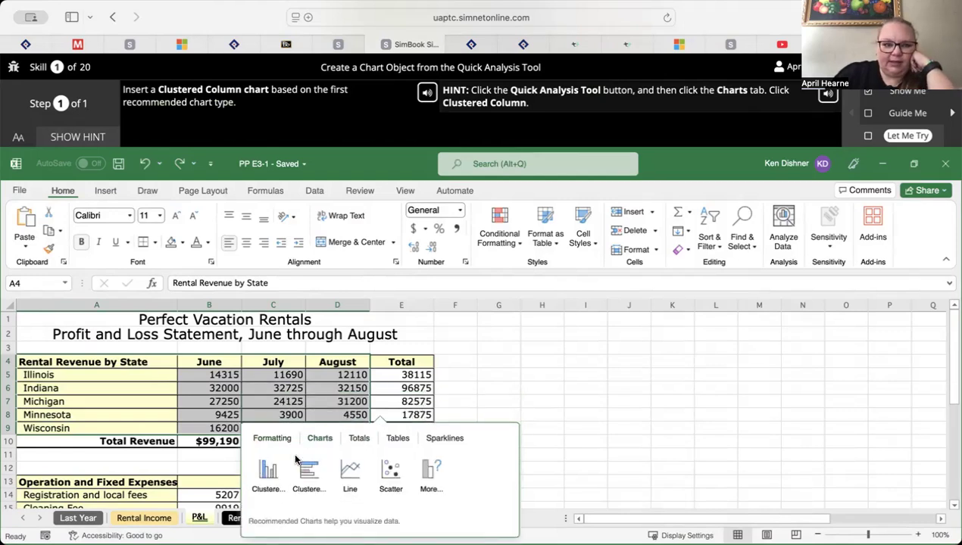
{"action": "left_click", "coordinate": [267, 473]}
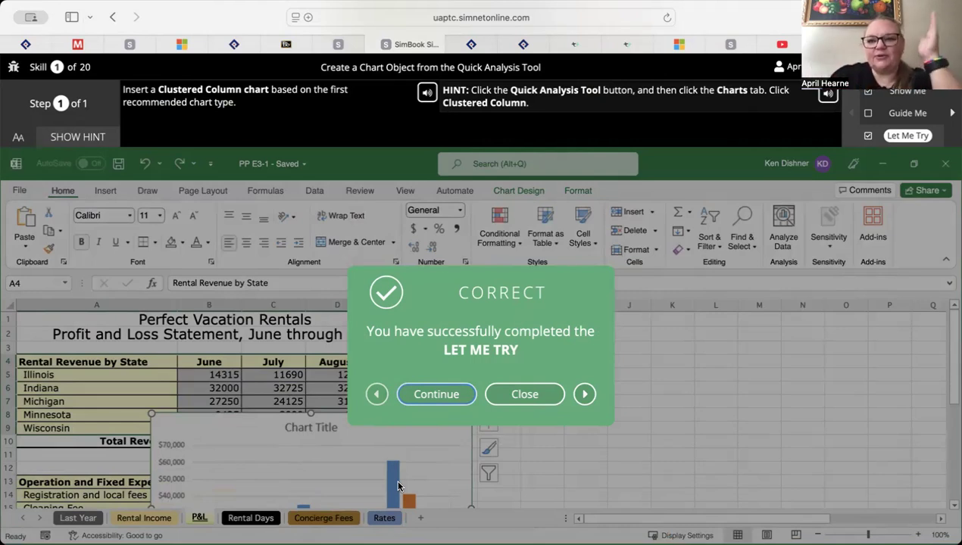
{"action": "left_click", "coordinate": [437, 394]}
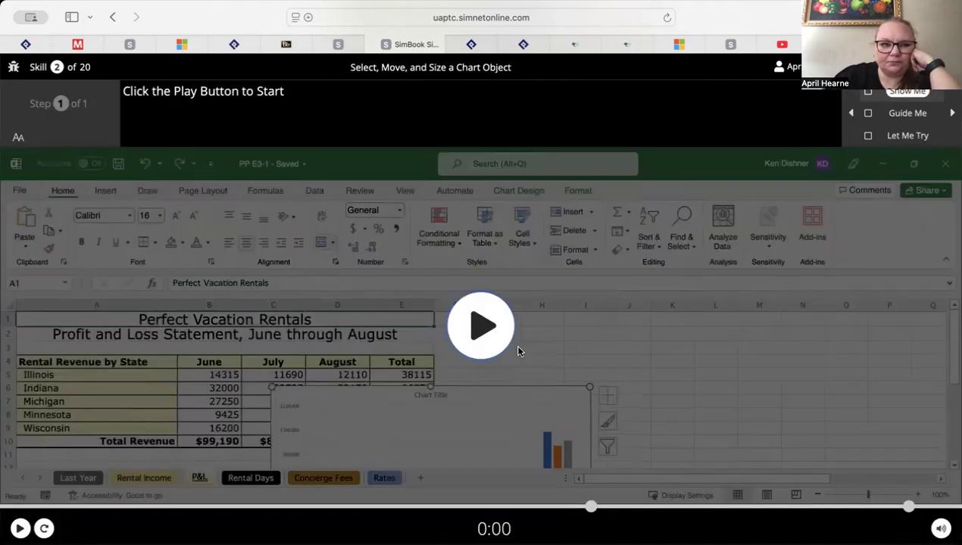
In the Let Me Try exercise for skill 2, move the chart object so its top left corner is at cell A12
{"action": "left_click", "coordinate": [907, 136]}
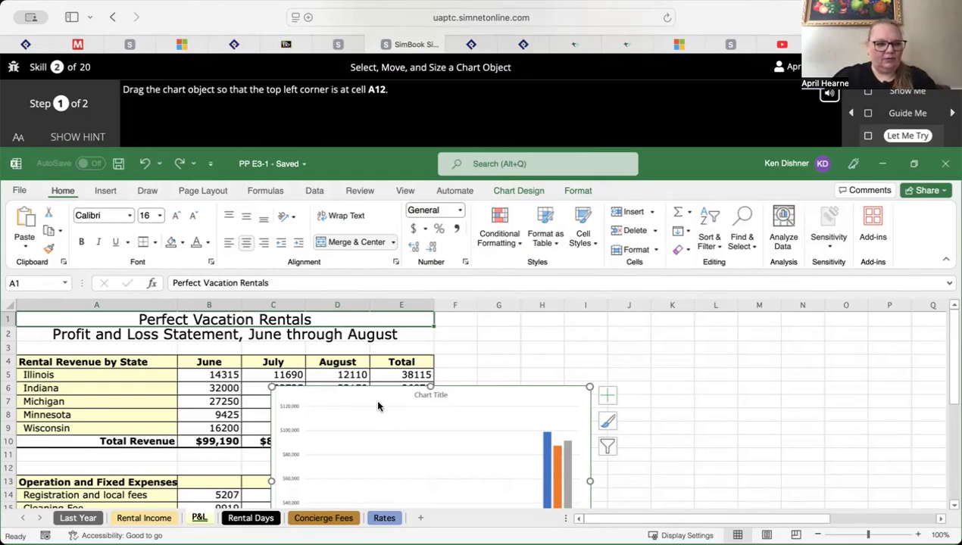
{"action": "scroll", "coordinate": [378, 407], "scroll_direction": "down", "scroll_amount": 4}
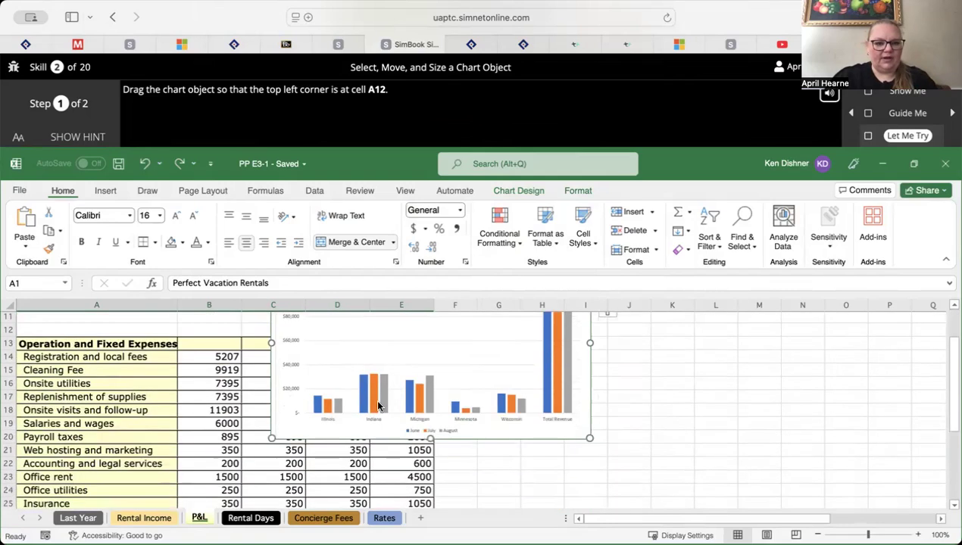
{"action": "scroll", "coordinate": [378, 407], "scroll_direction": "up", "scroll_amount": 2}
{"action": "scroll", "coordinate": [378, 406], "scroll_direction": "up", "scroll_amount": 2}
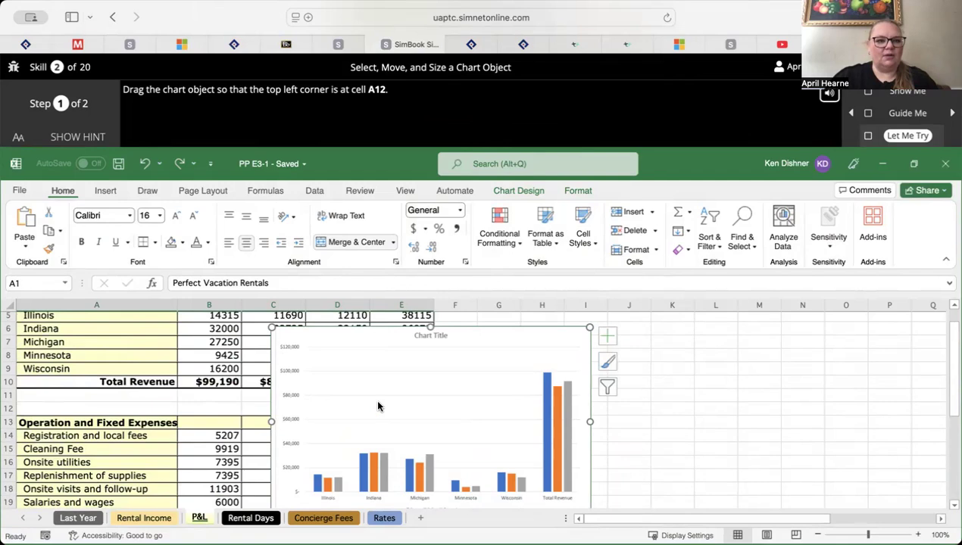
{"action": "left_click_drag", "start_coordinate": [379, 363], "coordinate": [135, 428]}
{"action": "left_click_drag", "start_coordinate": [130, 442], "coordinate": [124, 440]}
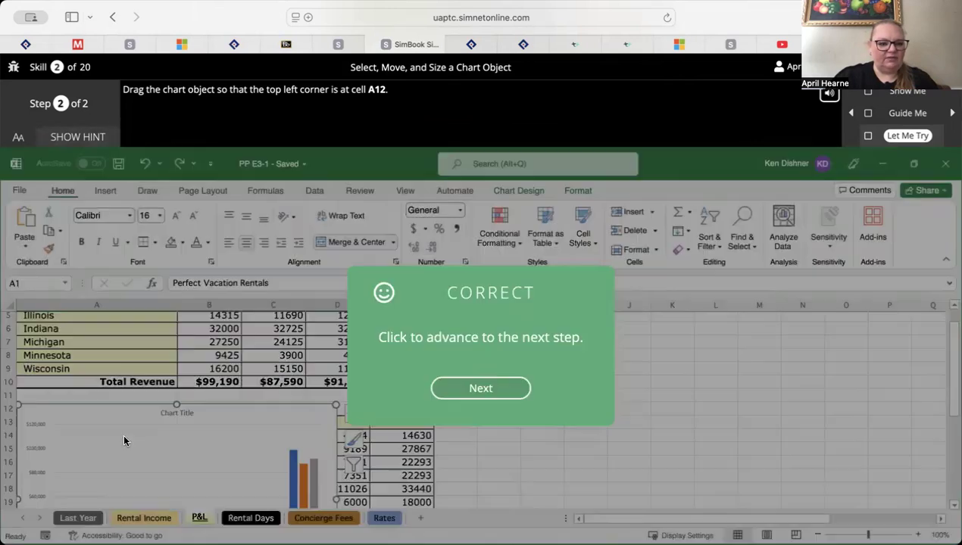
Advance to the resizing task, resize the chart so its lower right corner is at cell J30, and continue to the next skill
{"action": "left_click", "coordinate": [491, 401]}
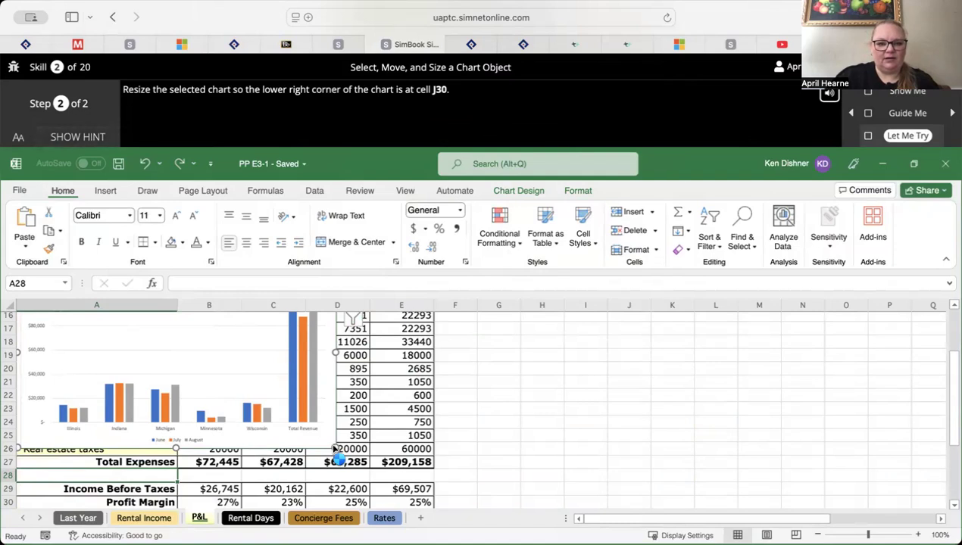
{"action": "left_click_drag", "start_coordinate": [334, 449], "coordinate": [649, 507]}
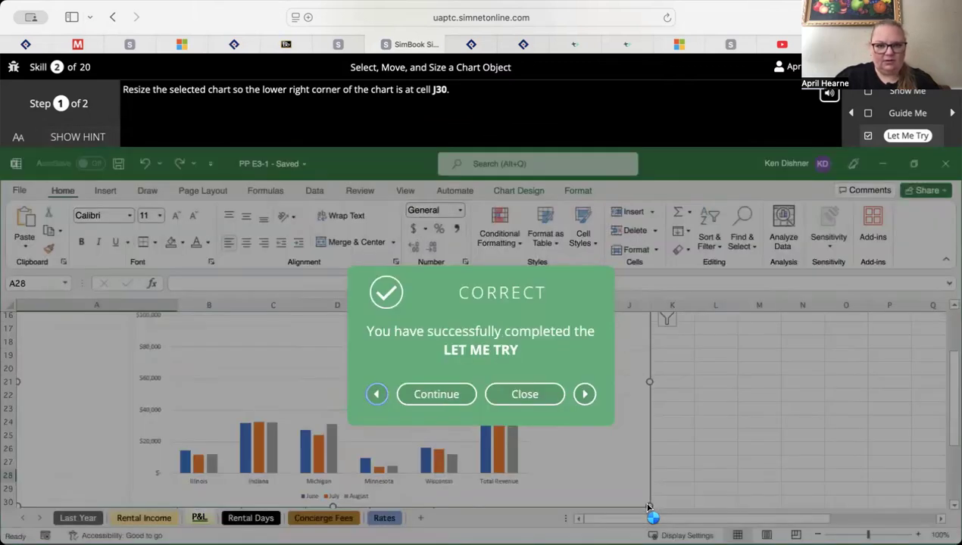
{"action": "left_click", "coordinate": [446, 394]}
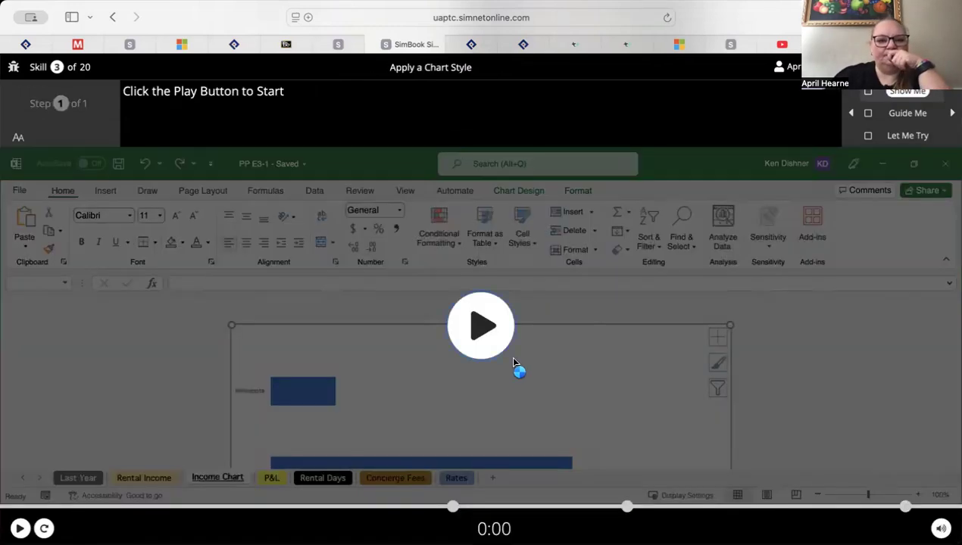
In the Let Me Try exercise, show the hint, apply the Style 7 chart style to the Income Chart, and continue to the next skill
{"action": "left_click", "coordinate": [920, 136]}
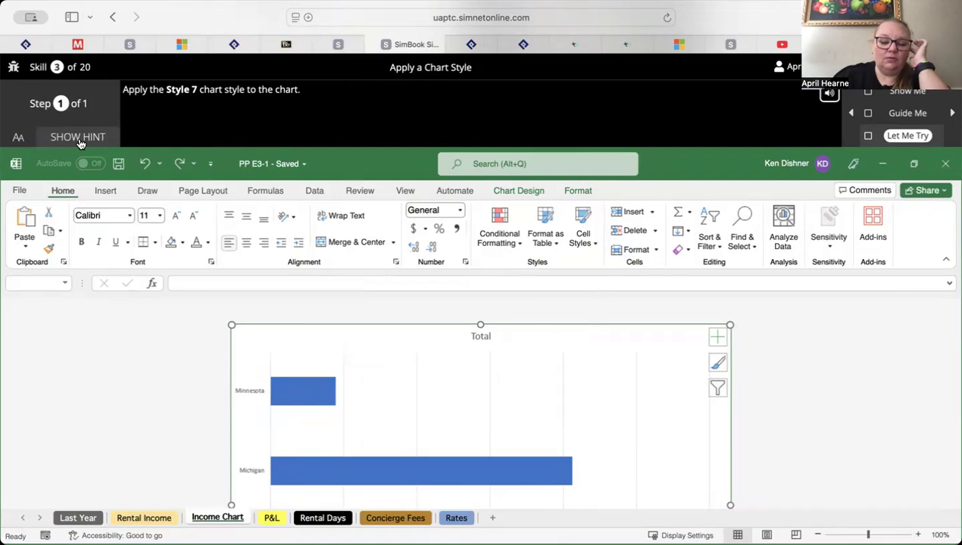
{"action": "scroll", "coordinate": [258, 345], "scroll_direction": "down", "scroll_amount": 5}
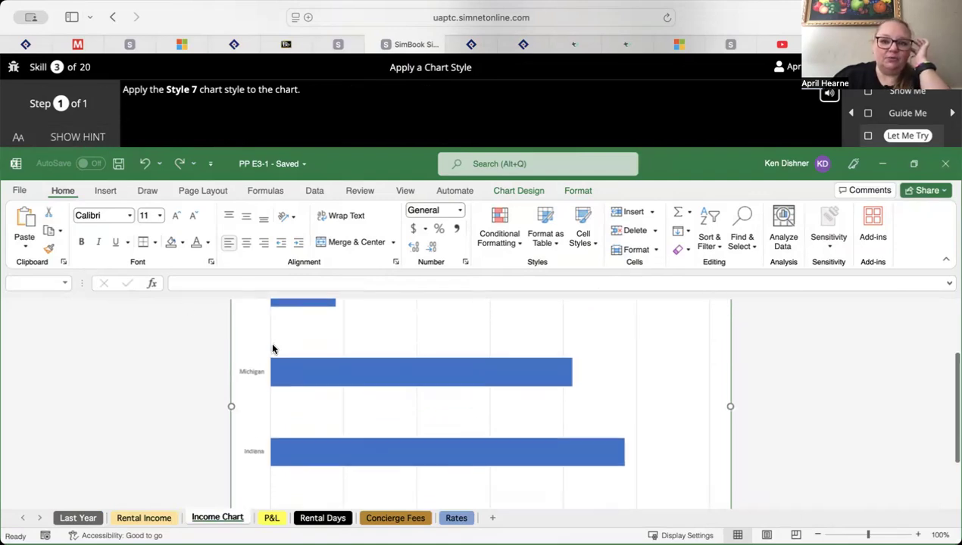
{"action": "scroll", "coordinate": [273, 349], "scroll_direction": "up", "scroll_amount": 5}
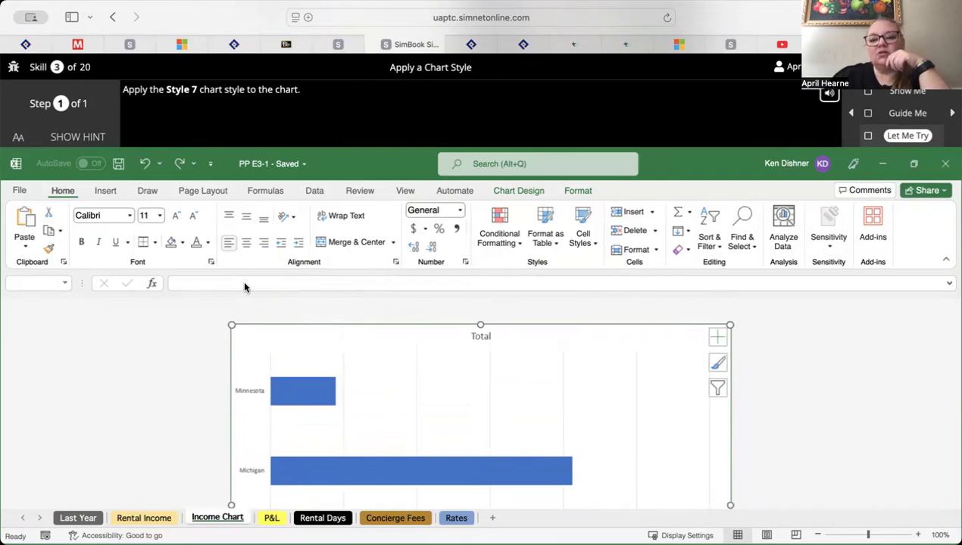
{"action": "scroll", "coordinate": [273, 394], "scroll_direction": "down", "scroll_amount": 3}
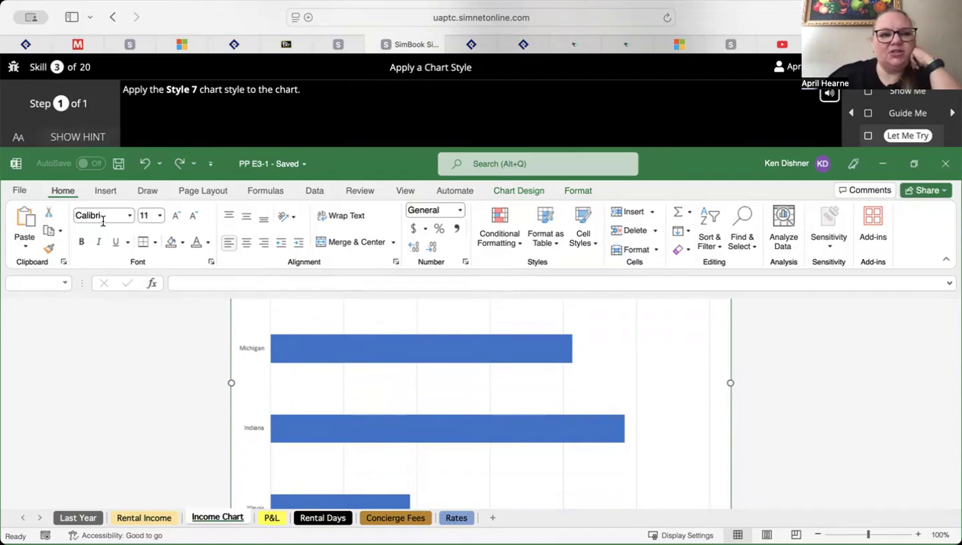
{"action": "left_click", "coordinate": [89, 139]}
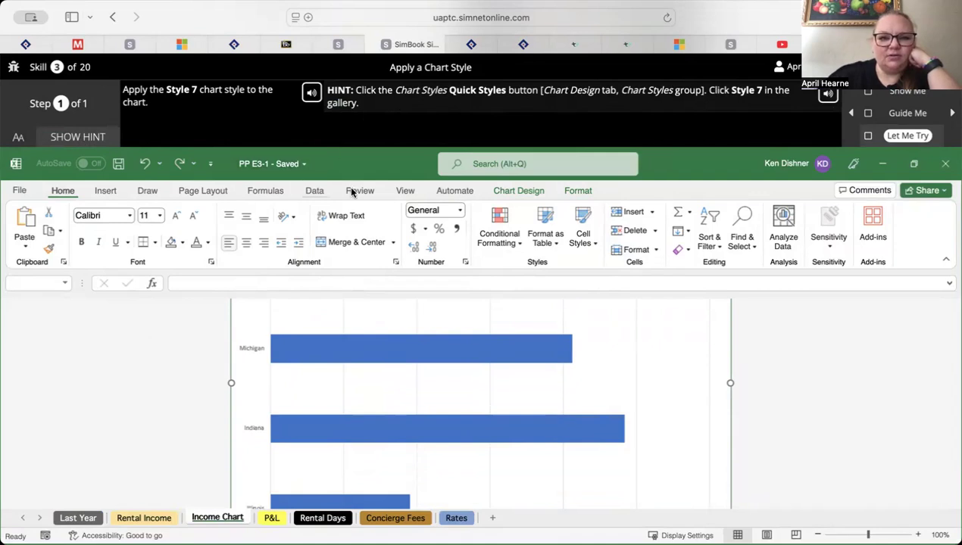
{"action": "left_click", "coordinate": [529, 193]}
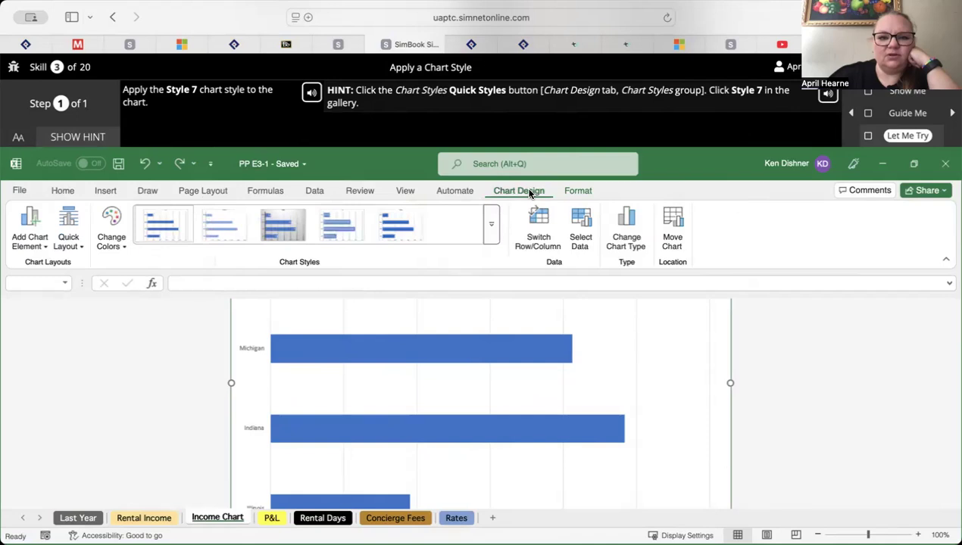
{"action": "left_click", "coordinate": [492, 234]}
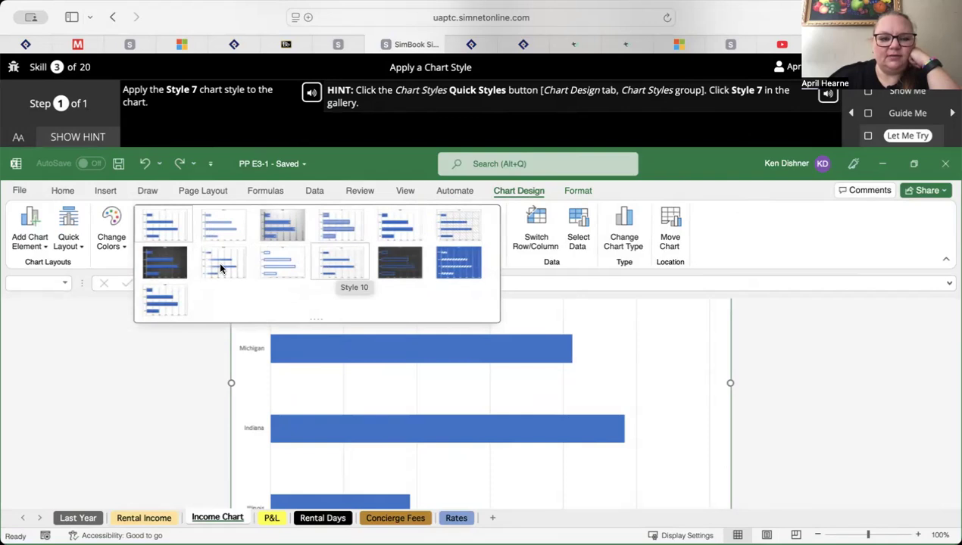
{"action": "left_click", "coordinate": [166, 261]}
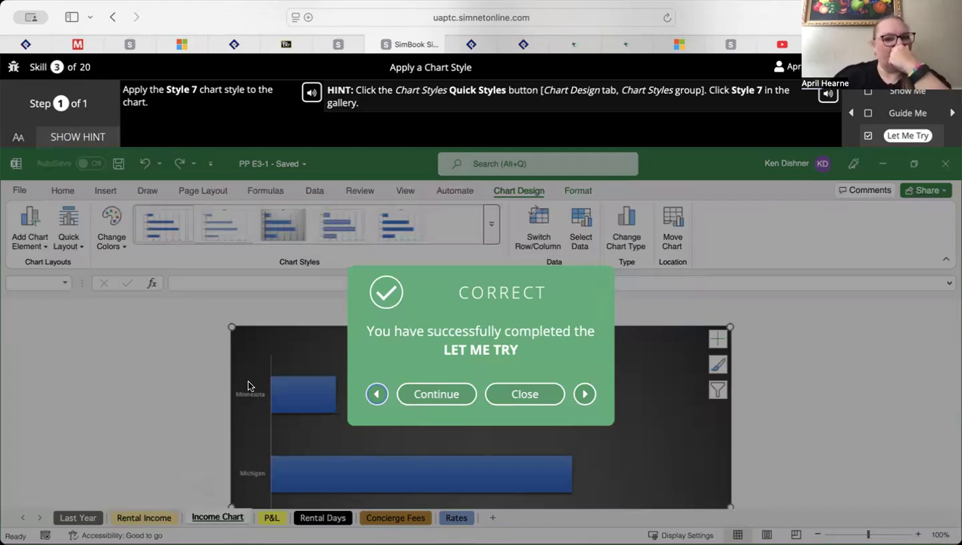
{"action": "left_click", "coordinate": [429, 398]}
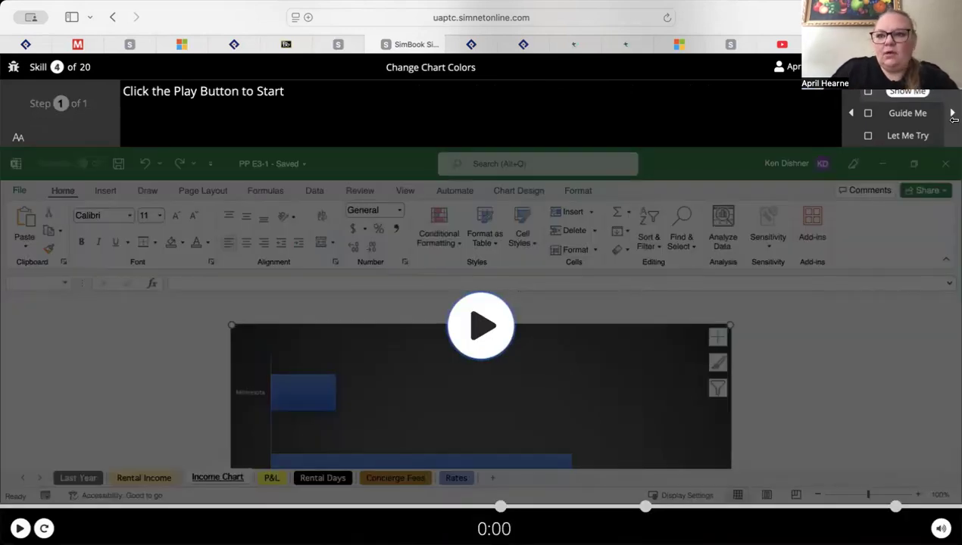
In the Let Me Try exercise for chart colors, show the hint and apply the Monochromatic Palette 2 color scheme to the Income Chart
{"action": "left_click", "coordinate": [909, 136]}
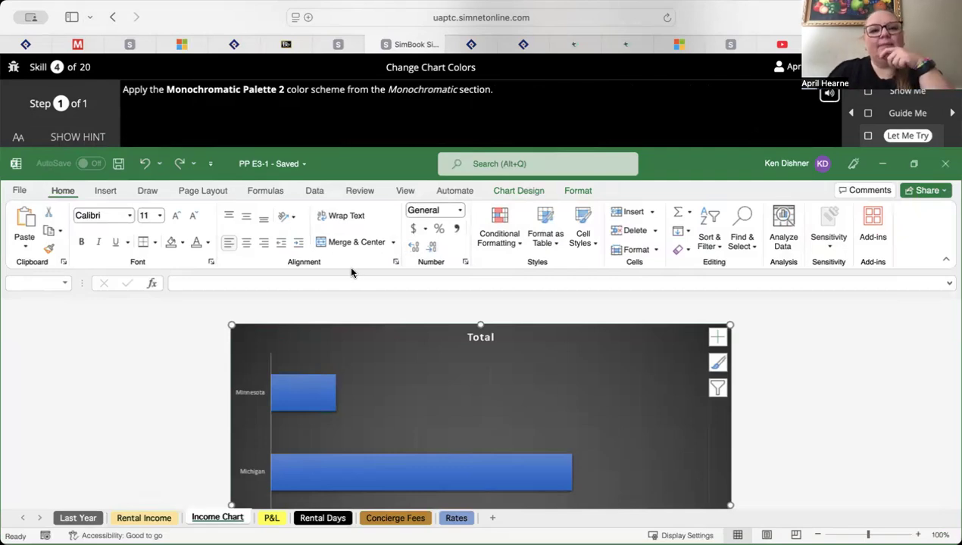
{"action": "left_click", "coordinate": [73, 144]}
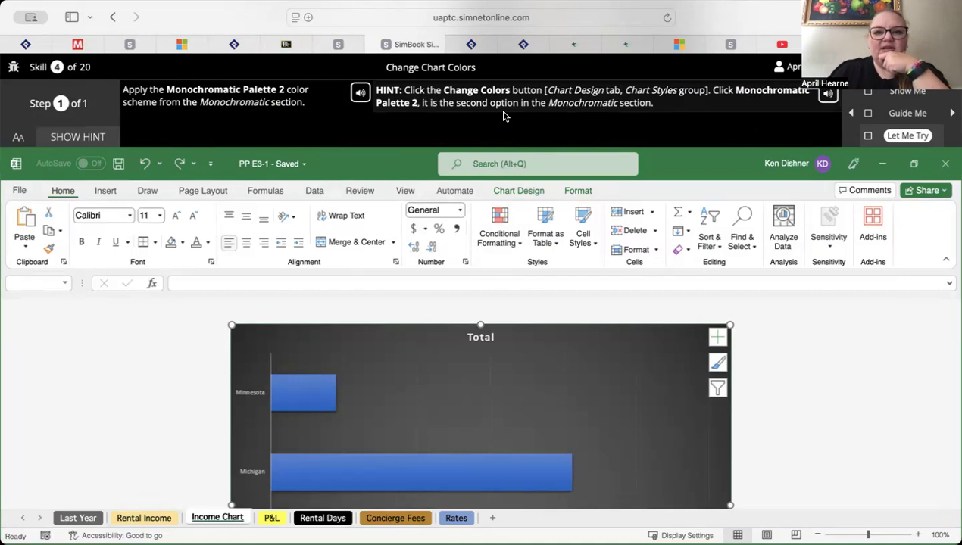
{"action": "left_click", "coordinate": [518, 193]}
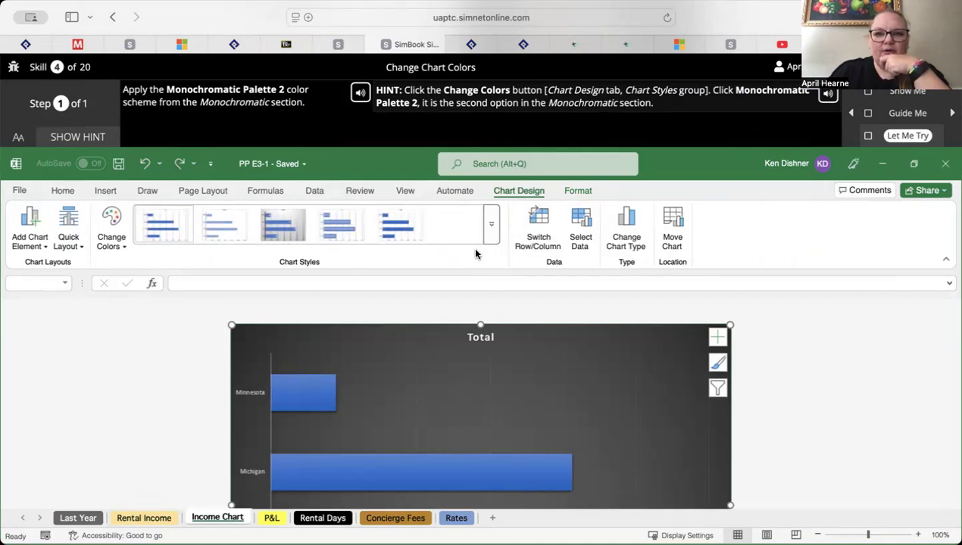
{"action": "left_click", "coordinate": [118, 244]}
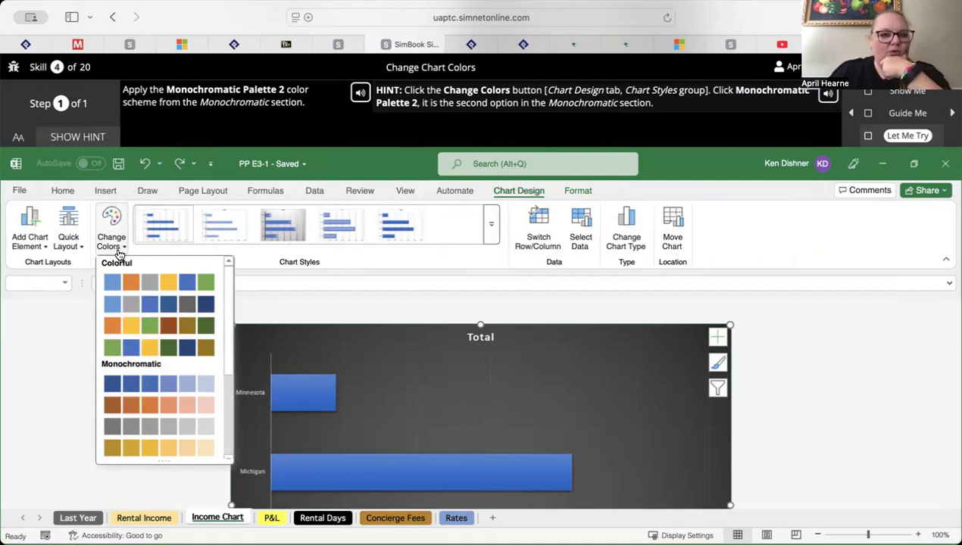
{"action": "left_click", "coordinate": [133, 411]}
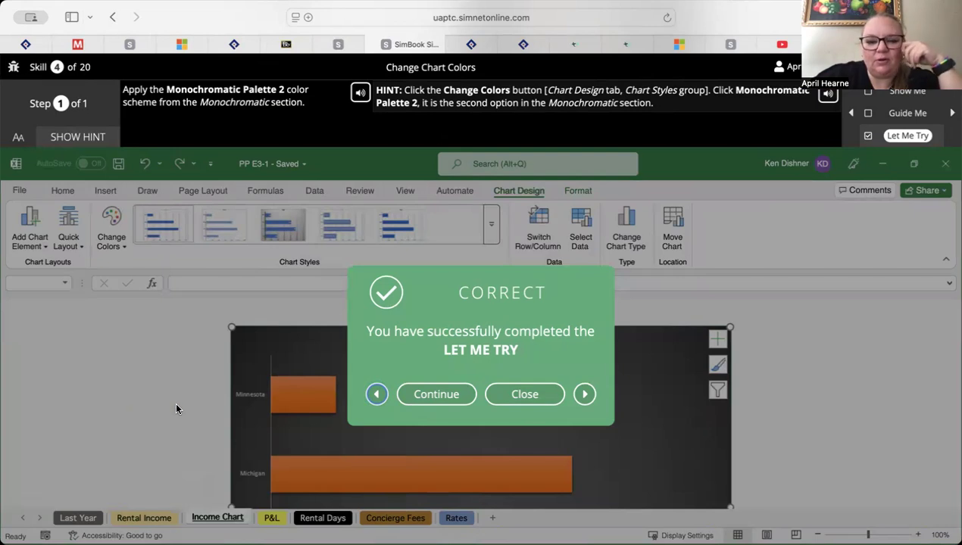
Continue to the Let Me Try exercise for skill 5 and, with the hint shown, switch the P&L chart's data series with its categories
{"action": "left_click", "coordinate": [437, 395]}
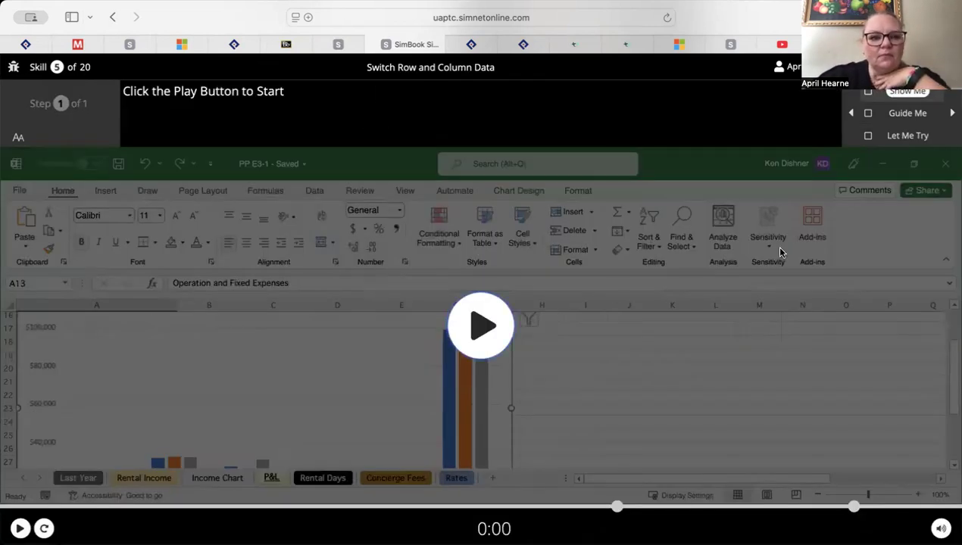
{"action": "left_click", "coordinate": [910, 136]}
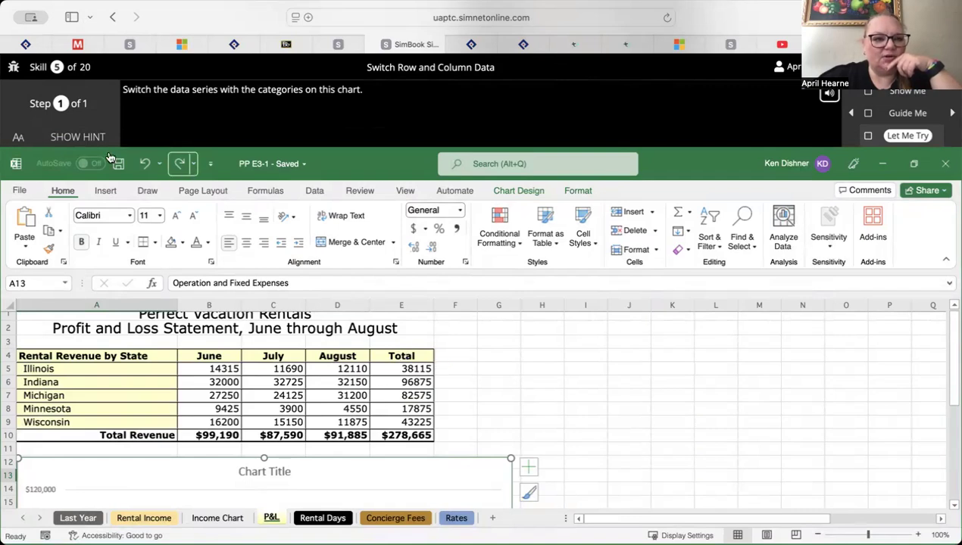
{"action": "left_click", "coordinate": [87, 137]}
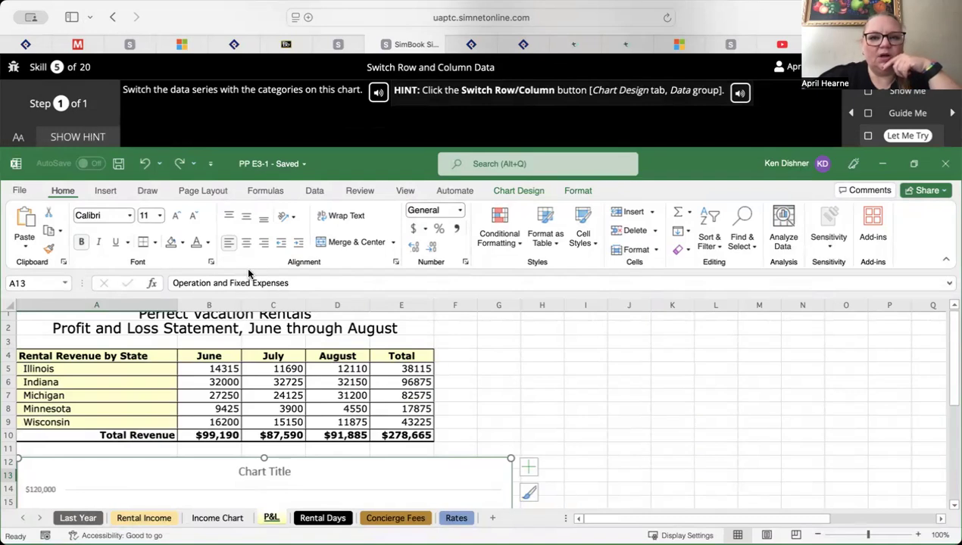
{"action": "left_click", "coordinate": [521, 191]}
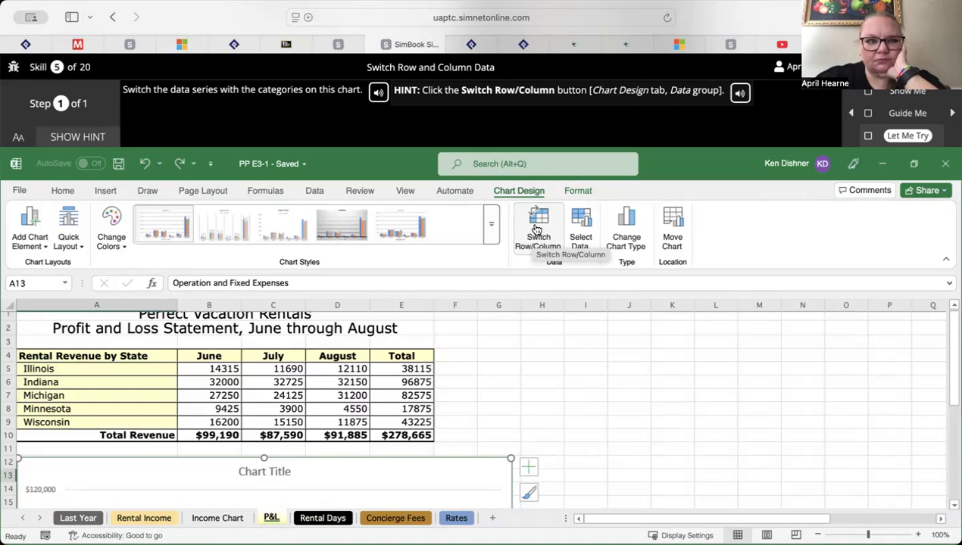
{"action": "left_click", "coordinate": [537, 229]}
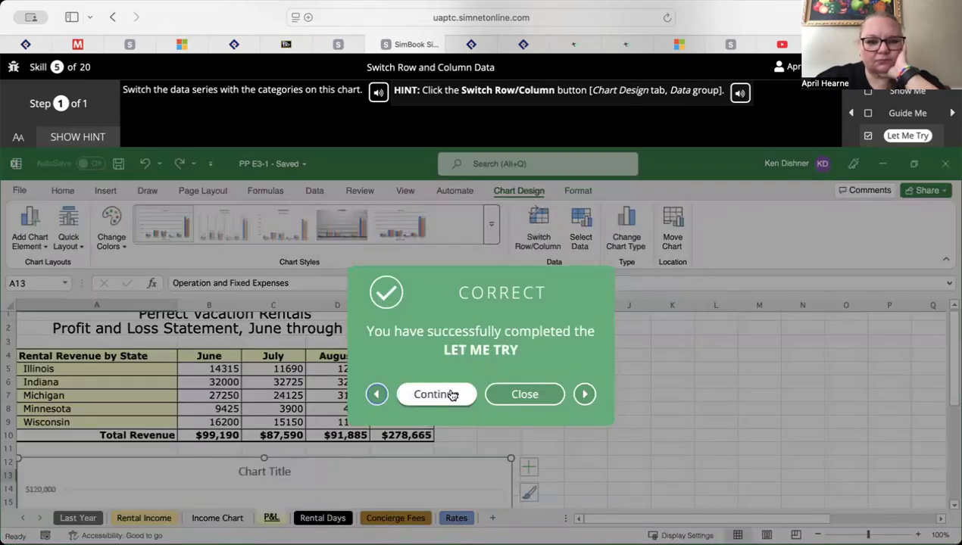
Continue to skill 6, start its Let Me Try exercise on changing the chart type, and show the hint
{"action": "left_click", "coordinate": [435, 395]}
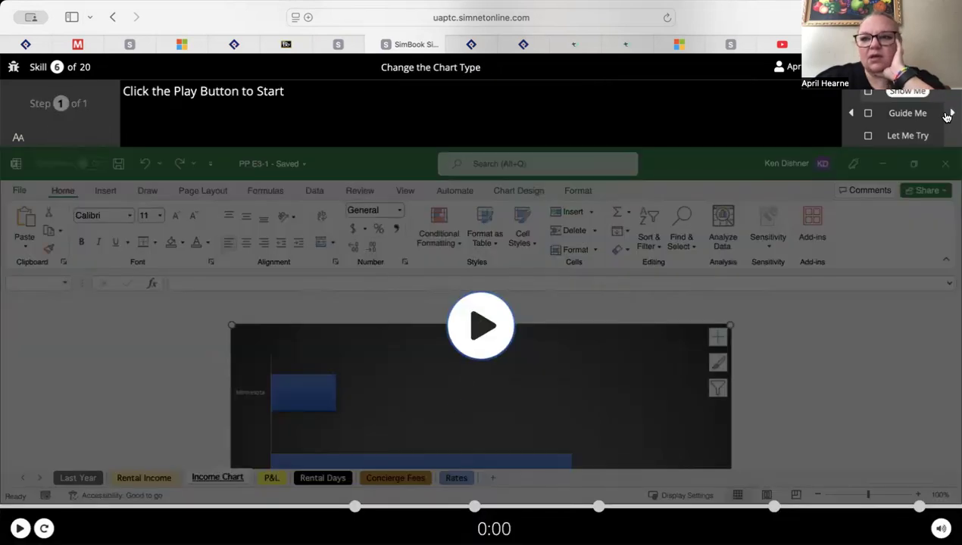
{"action": "left_click", "coordinate": [911, 137]}
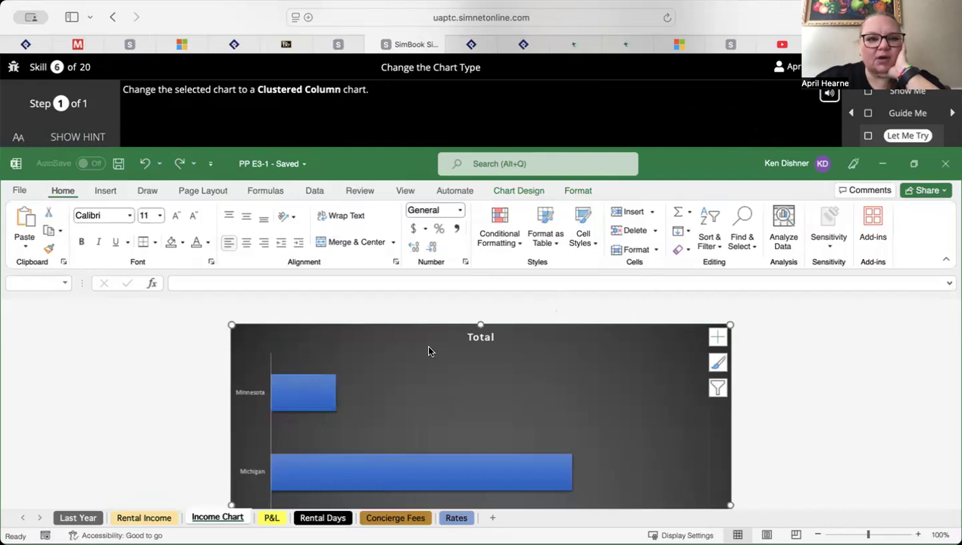
{"action": "scroll", "coordinate": [429, 351], "scroll_direction": "down", "scroll_amount": 1}
{"action": "scroll", "coordinate": [428, 350], "scroll_direction": "down", "scroll_amount": 1}
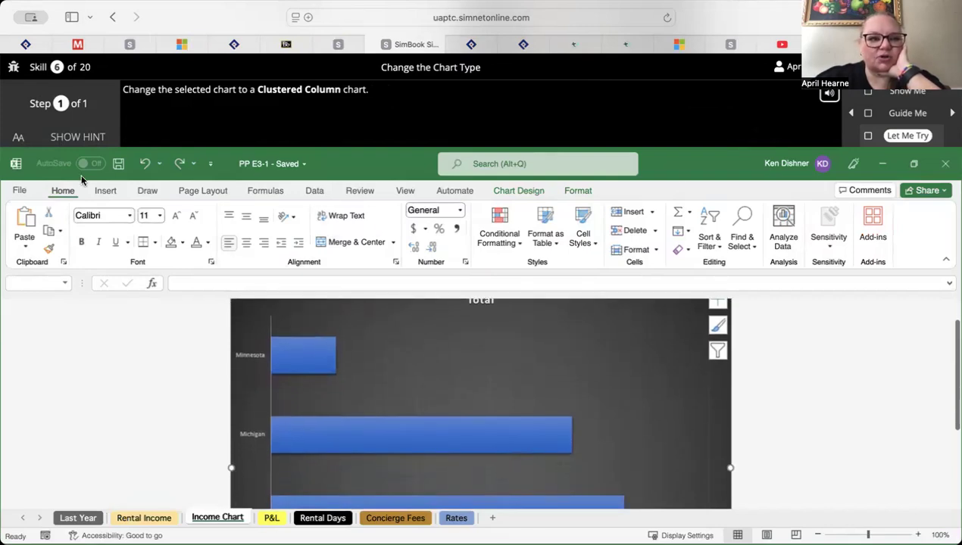
{"action": "left_click", "coordinate": [106, 137]}
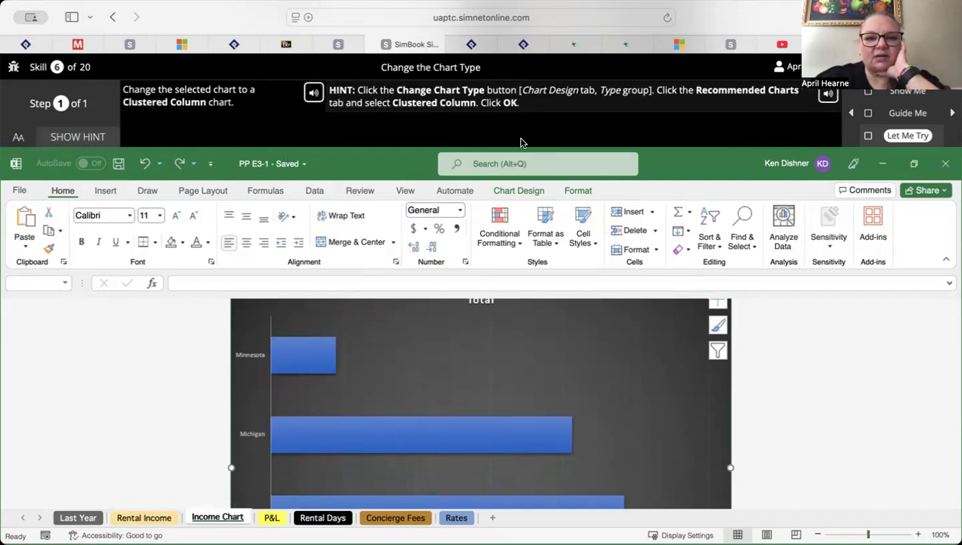
Change the Income Chart's type to Clustered Column from the recommended charts
{"action": "left_click", "coordinate": [519, 191]}
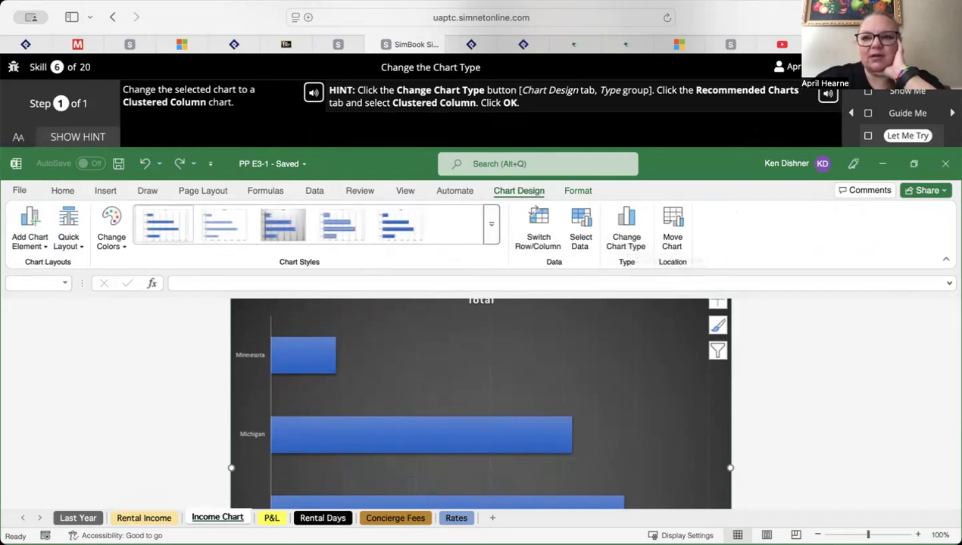
{"action": "left_click", "coordinate": [628, 220]}
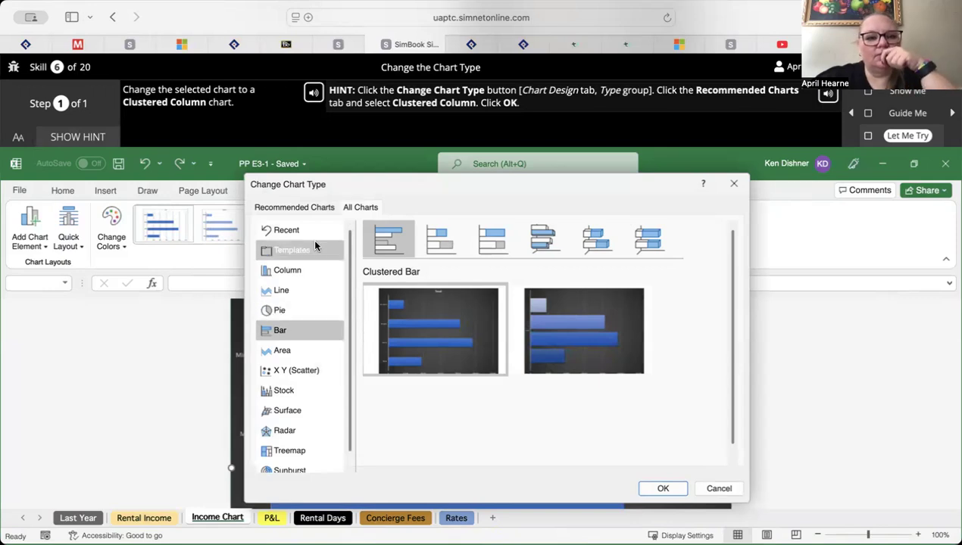
{"action": "left_click", "coordinate": [314, 208]}
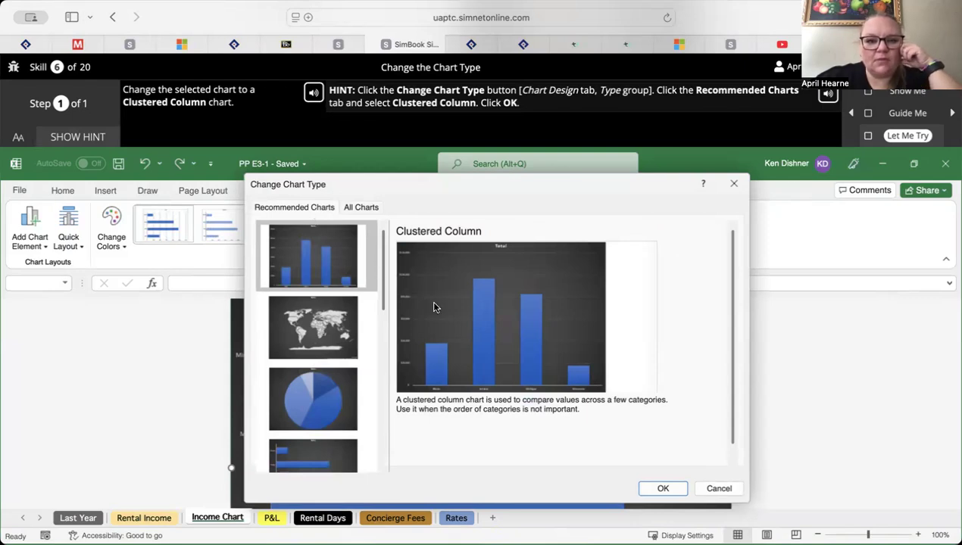
{"action": "left_click", "coordinate": [664, 488]}
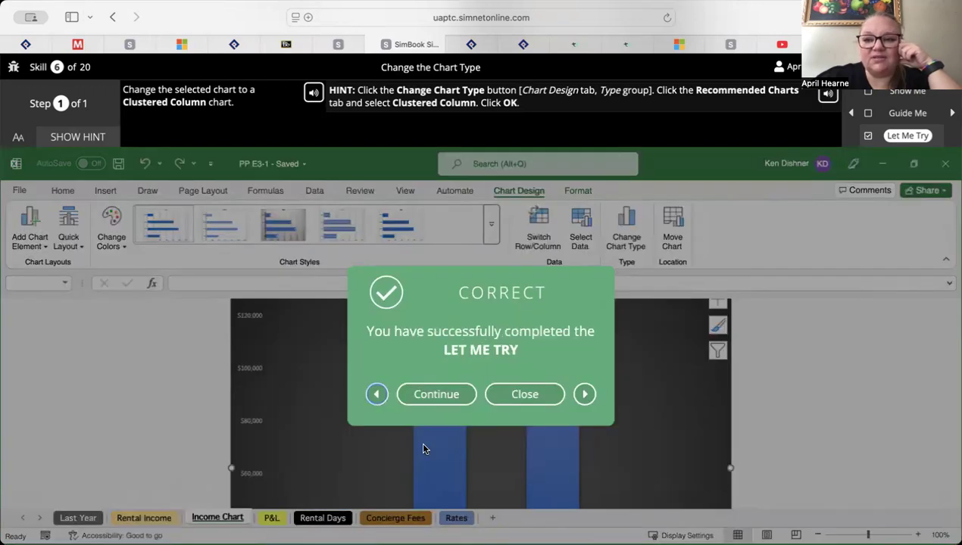
Continue to skill 7, start its Let Me Try exercise on filtering source data, and show the hint
{"action": "left_click", "coordinate": [453, 395]}
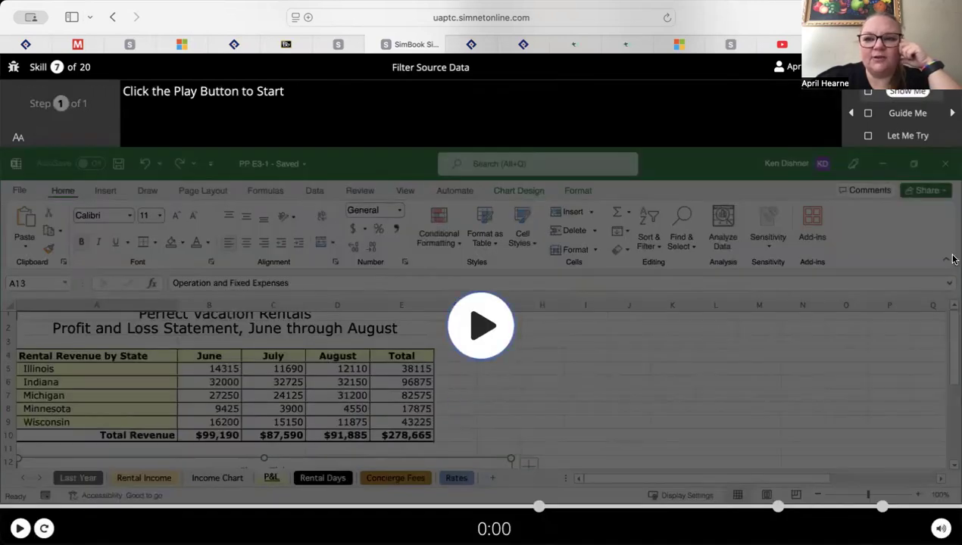
{"action": "left_click", "coordinate": [906, 137]}
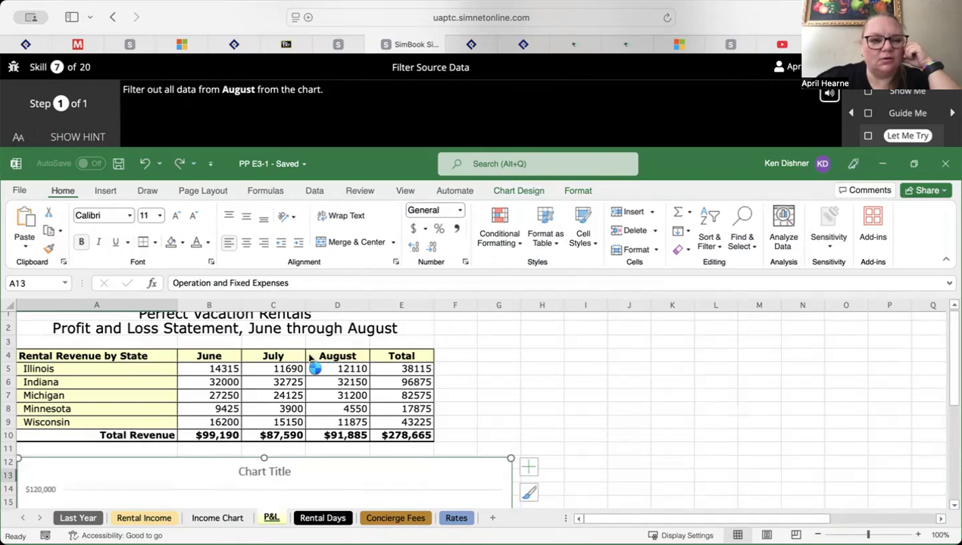
{"action": "scroll", "coordinate": [250, 428], "scroll_direction": "down", "scroll_amount": 5}
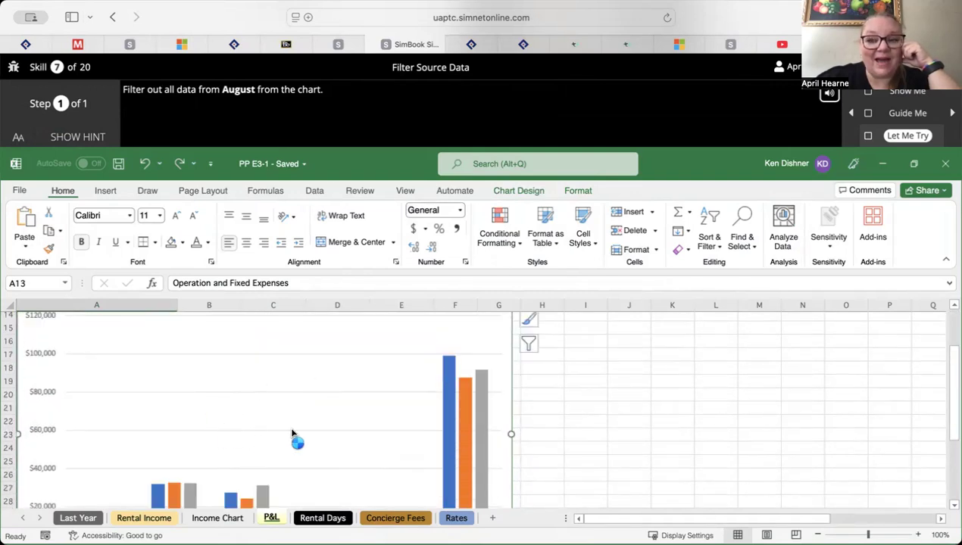
{"action": "scroll", "coordinate": [292, 434], "scroll_direction": "up", "scroll_amount": 2}
{"action": "scroll", "coordinate": [290, 433], "scroll_direction": "down", "scroll_amount": 4}
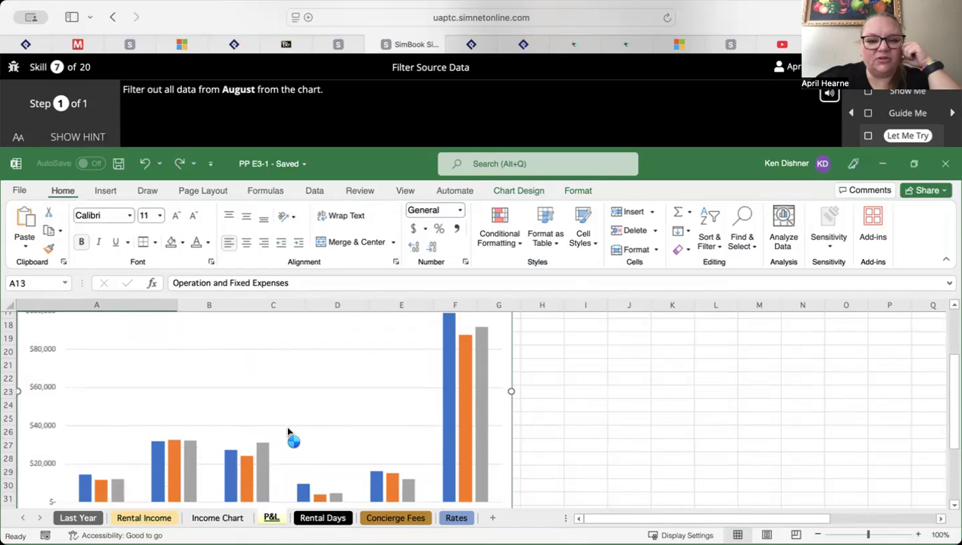
{"action": "scroll", "coordinate": [288, 432], "scroll_direction": "up", "scroll_amount": 4}
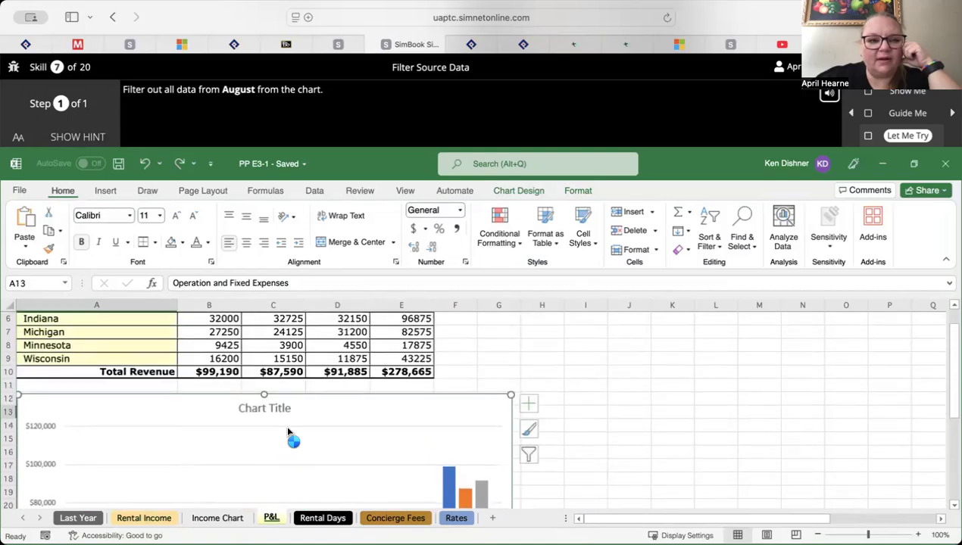
{"action": "left_click", "coordinate": [90, 137]}
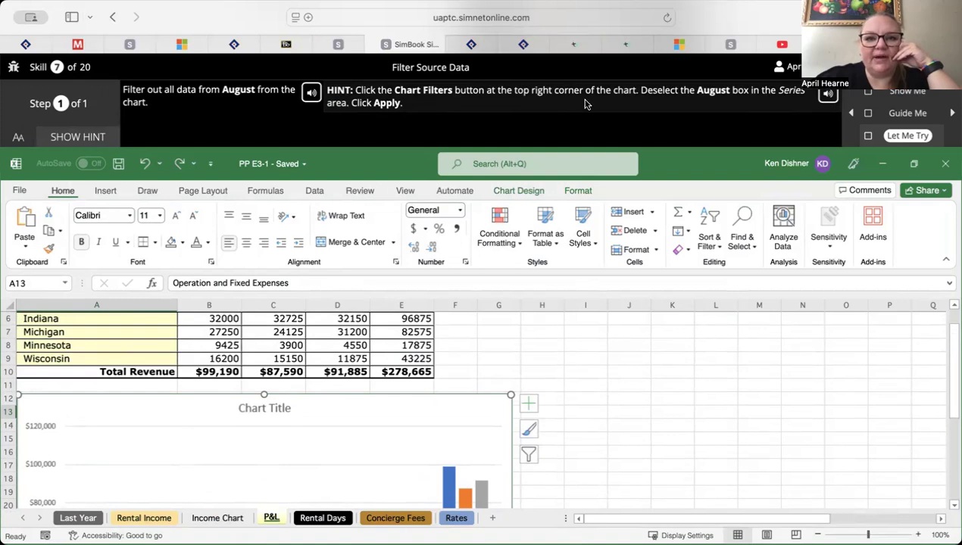
Filter the August series out of the P&L chart and apply the filter
{"action": "left_click", "coordinate": [529, 455]}
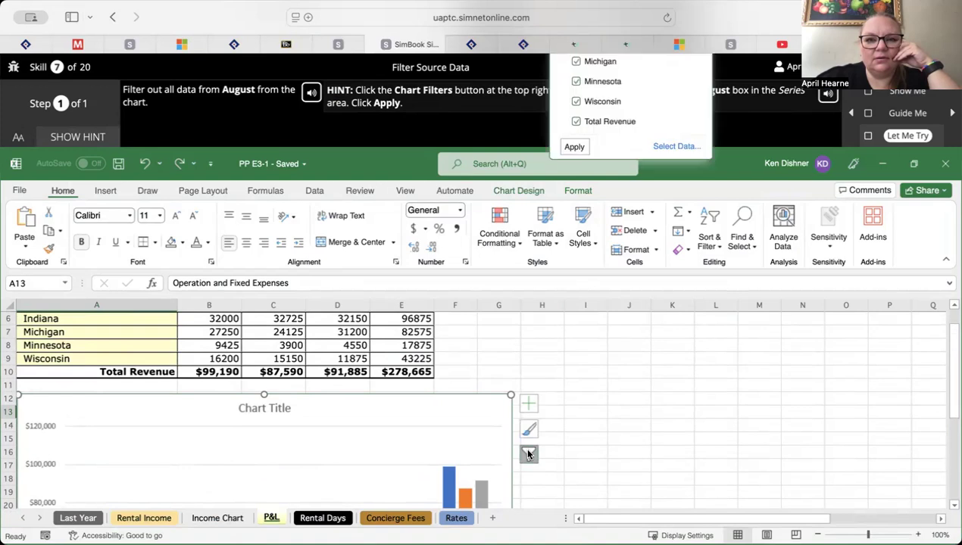
{"action": "scroll", "coordinate": [547, 369], "scroll_direction": "up", "scroll_amount": 3}
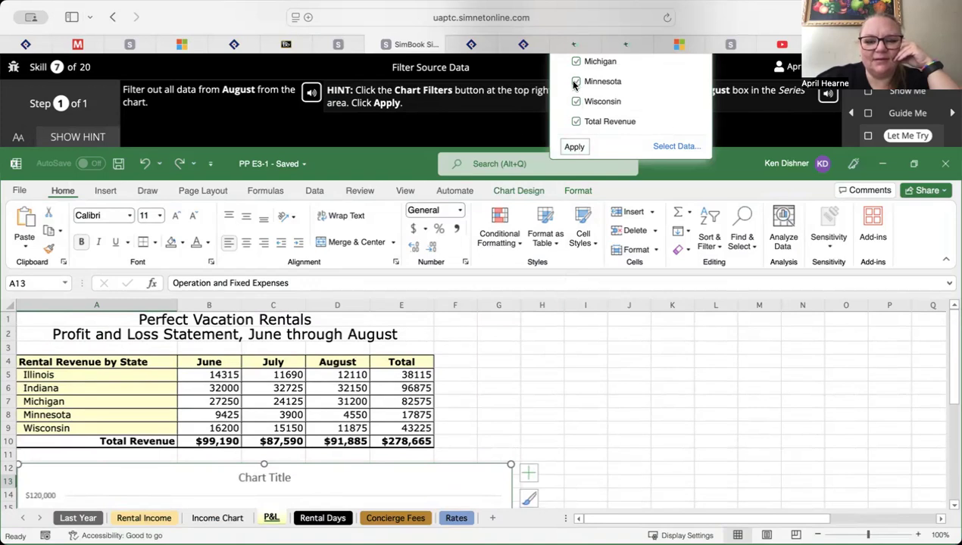
{"action": "scroll", "coordinate": [524, 378], "scroll_direction": "down", "scroll_amount": 4}
{"action": "left_click", "coordinate": [528, 367]}
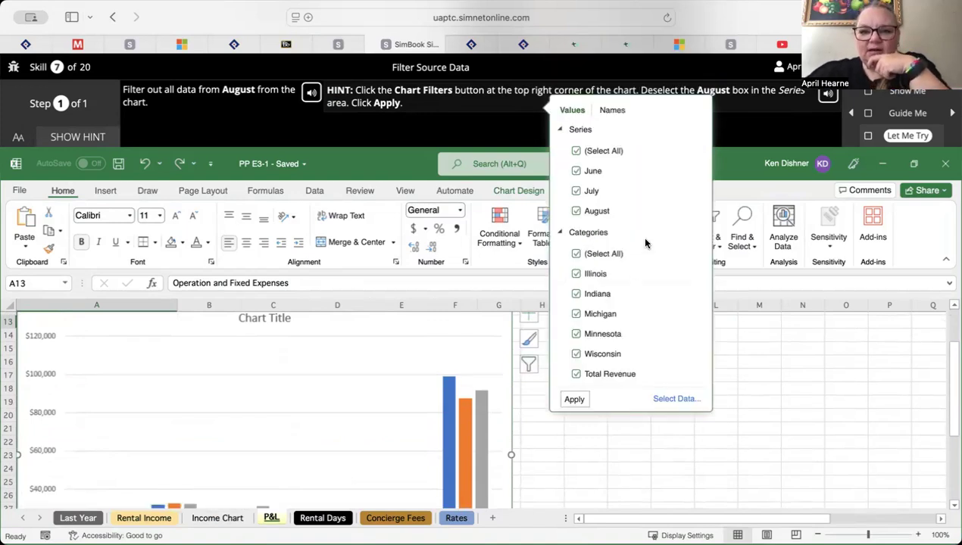
{"action": "left_click", "coordinate": [577, 212]}
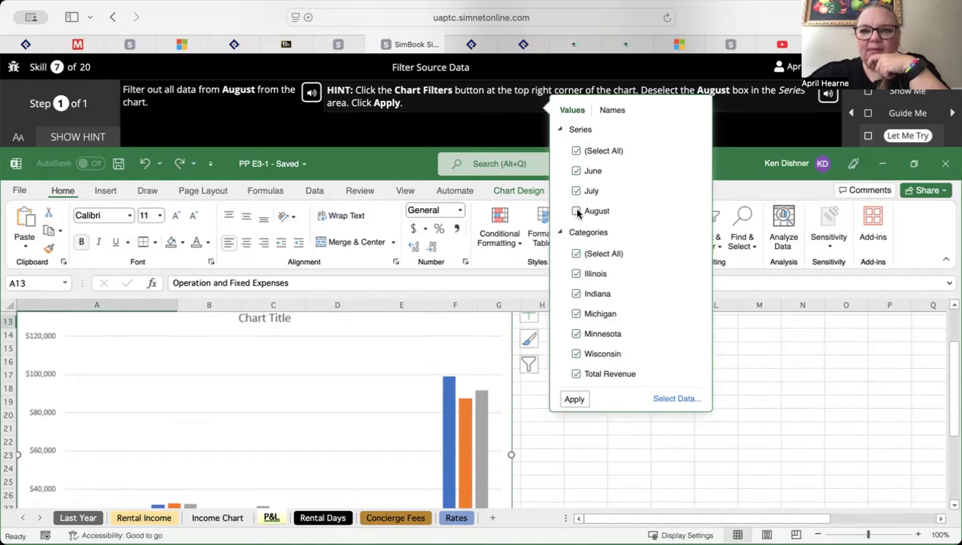
{"action": "left_click", "coordinate": [574, 399]}
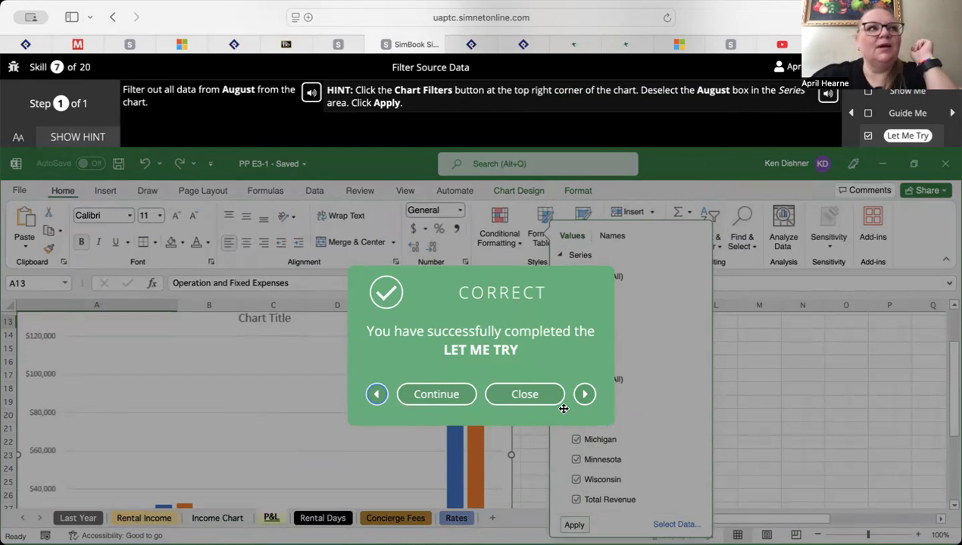
Continue to skill 8, start its Let Me Try exercise on chart and axis titles, and show the hint
{"action": "left_click", "coordinate": [456, 395]}
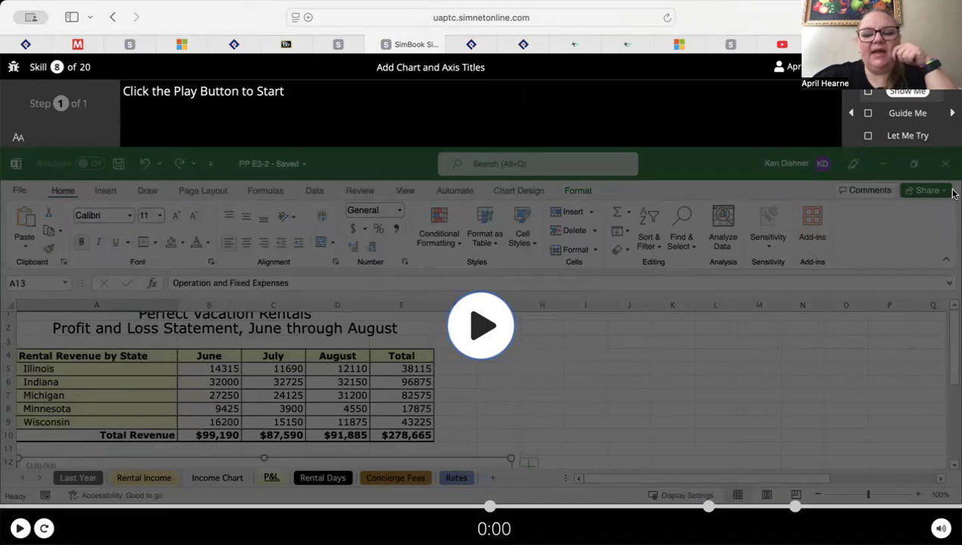
{"action": "left_click", "coordinate": [906, 137]}
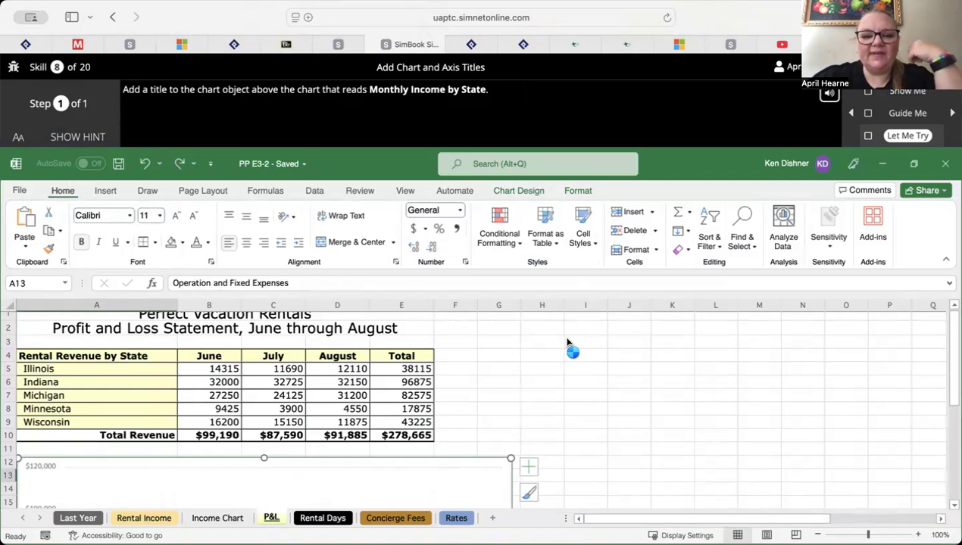
{"action": "scroll", "coordinate": [568, 343], "scroll_direction": "down", "scroll_amount": 3}
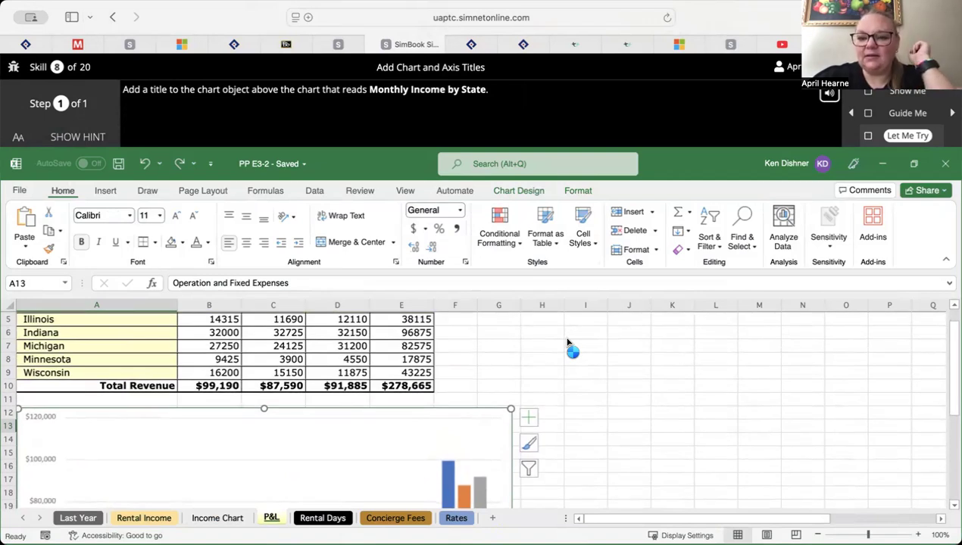
{"action": "scroll", "coordinate": [568, 343], "scroll_direction": "down", "scroll_amount": 5}
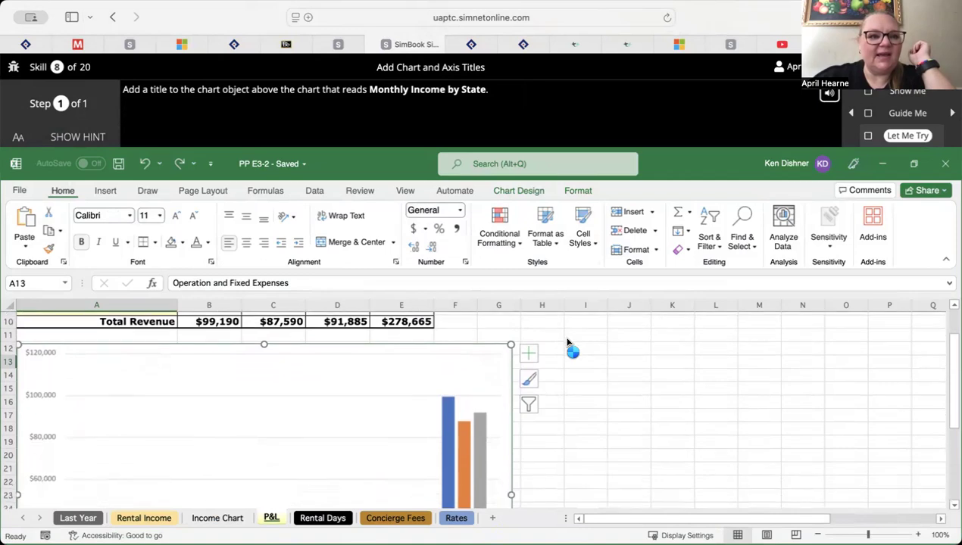
{"action": "left_click", "coordinate": [67, 138]}
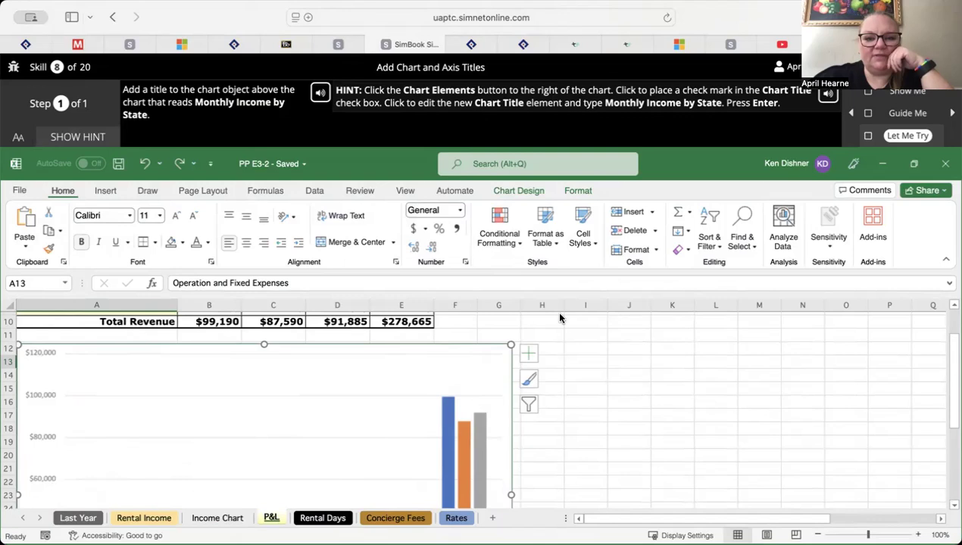
Add the Chart Title element to the P&L chart
{"action": "left_click", "coordinate": [528, 381]}
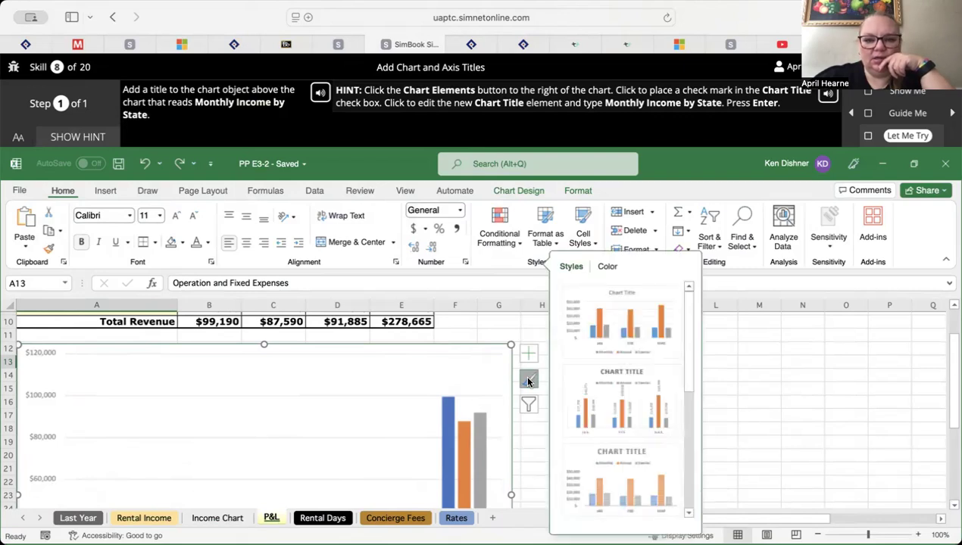
{"action": "left_click", "coordinate": [524, 346]}
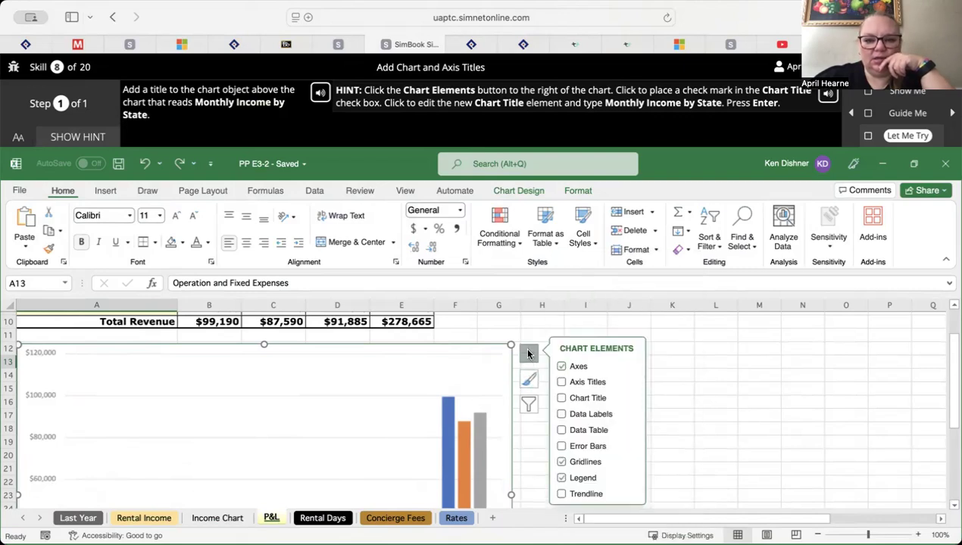
{"action": "left_click", "coordinate": [561, 398]}
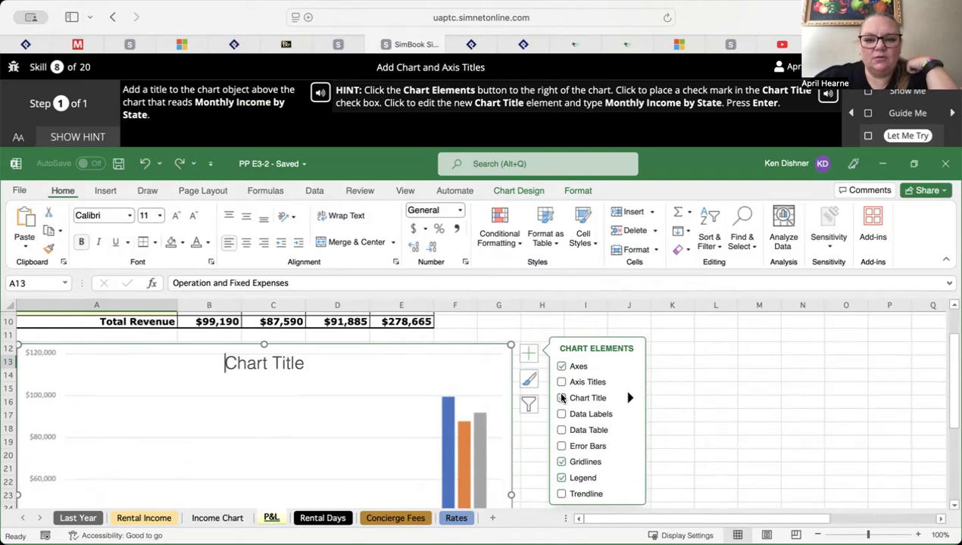
Replace the P&L chart's placeholder title with "Monthly Income by State"
{"action": "double_click", "coordinate": [275, 362]}
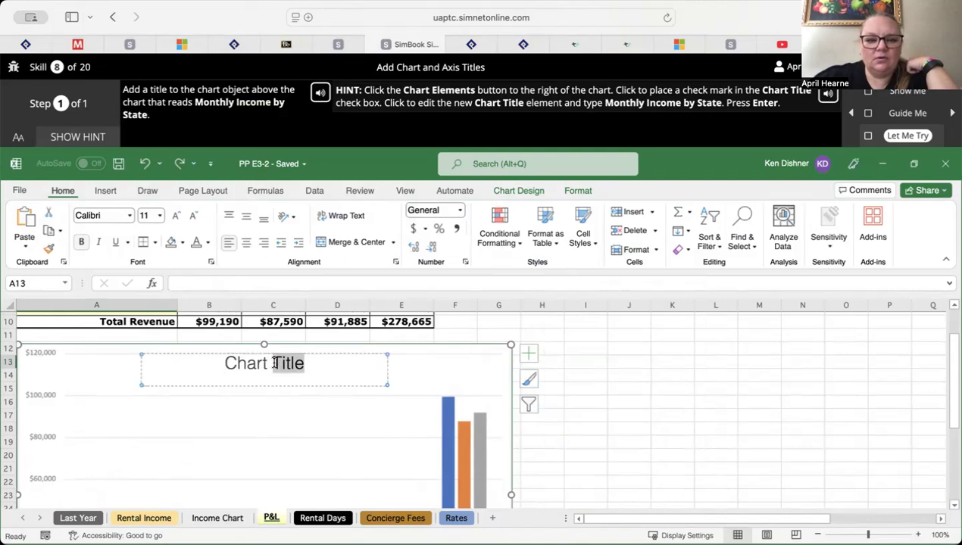
{"action": "double_click", "coordinate": [237, 363]}
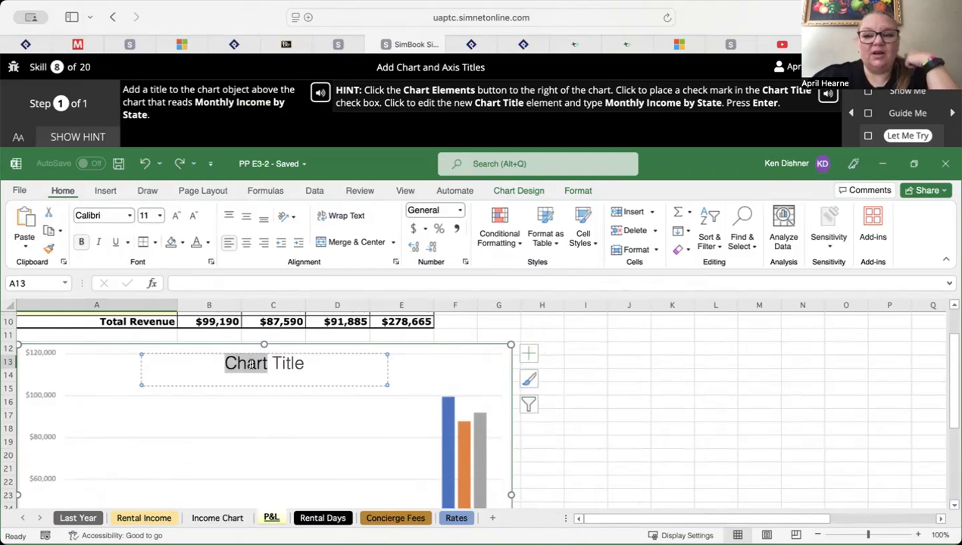
{"action": "left_click", "coordinate": [241, 365]}
{"action": "left_click_drag", "start_coordinate": [224, 364], "coordinate": [309, 364]}
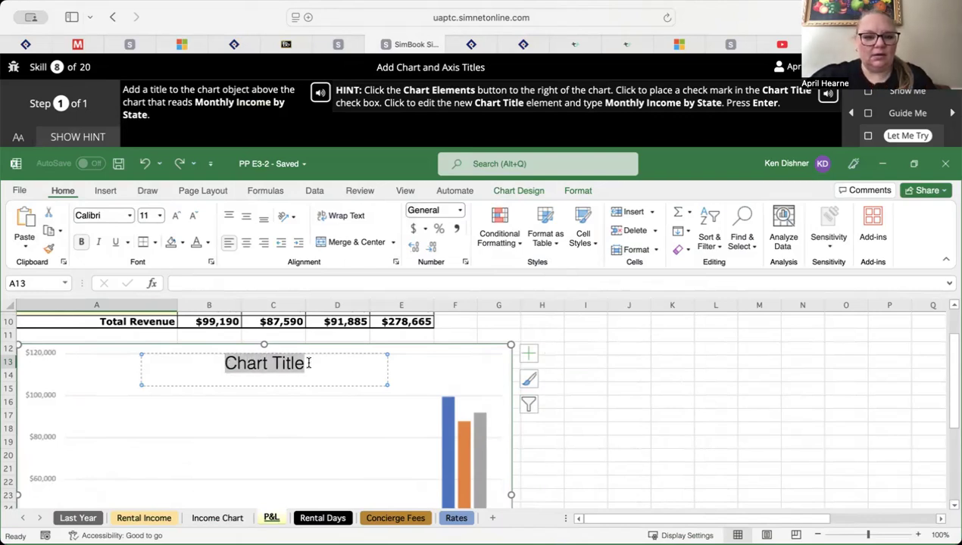
{"action": "type", "text": "Mon"}
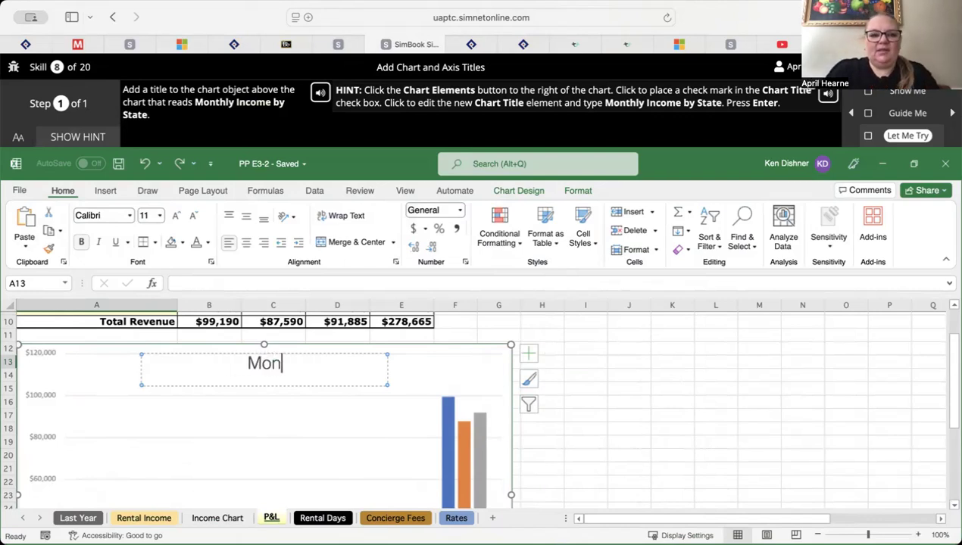
{"action": "type", "text": "thly Incom"}
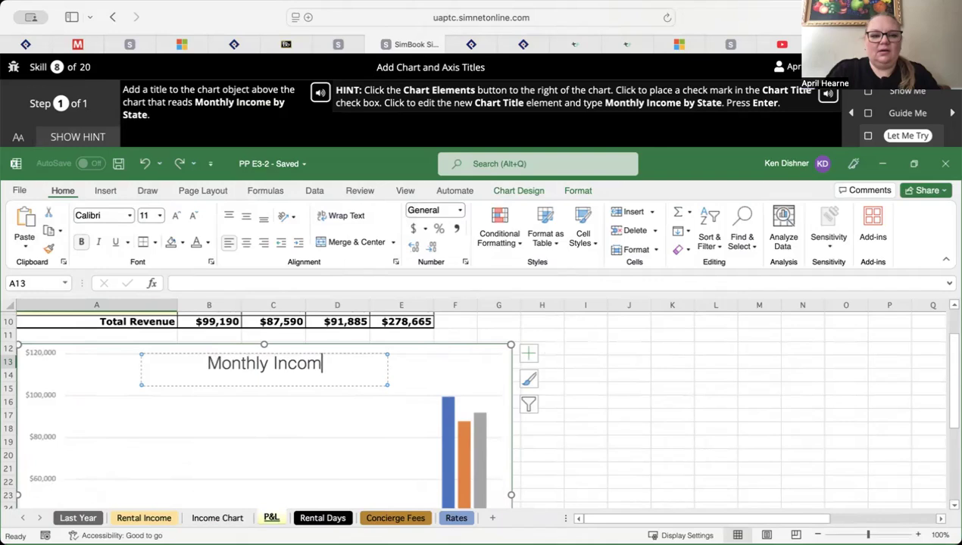
{"action": "type", "text": "e by State"}
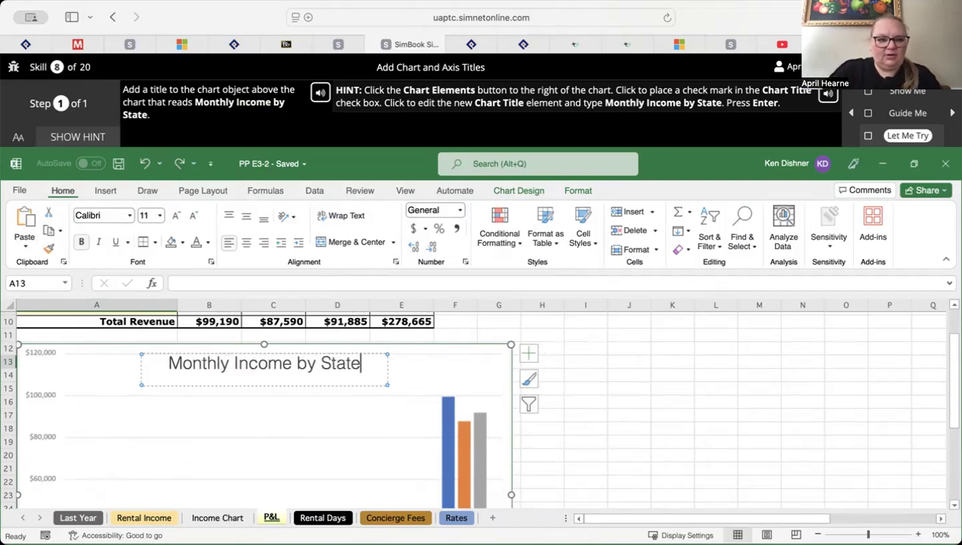
{"action": "key", "text": "Return"}
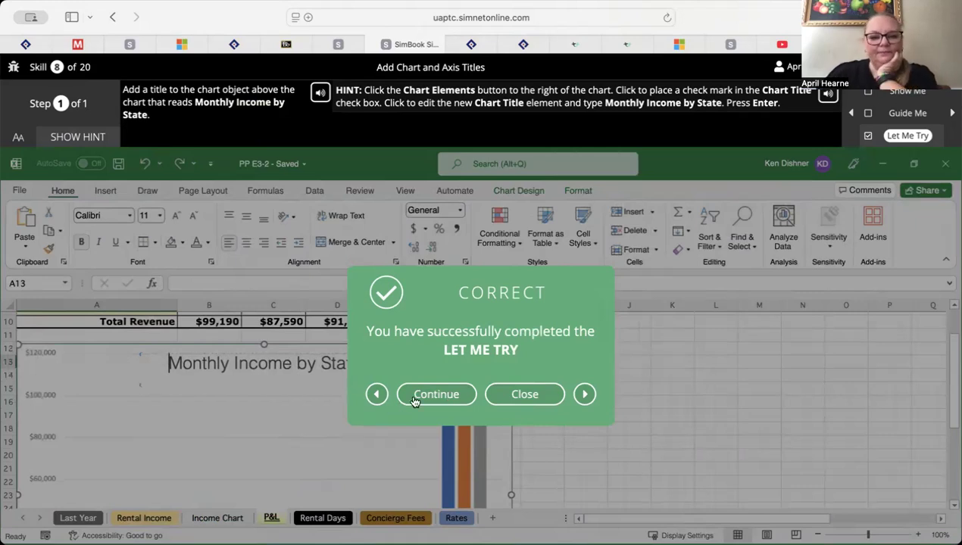
Continue to skill 9, start its Let Me Try exercise on data labels, and show the hint
{"action": "left_click", "coordinate": [428, 394]}
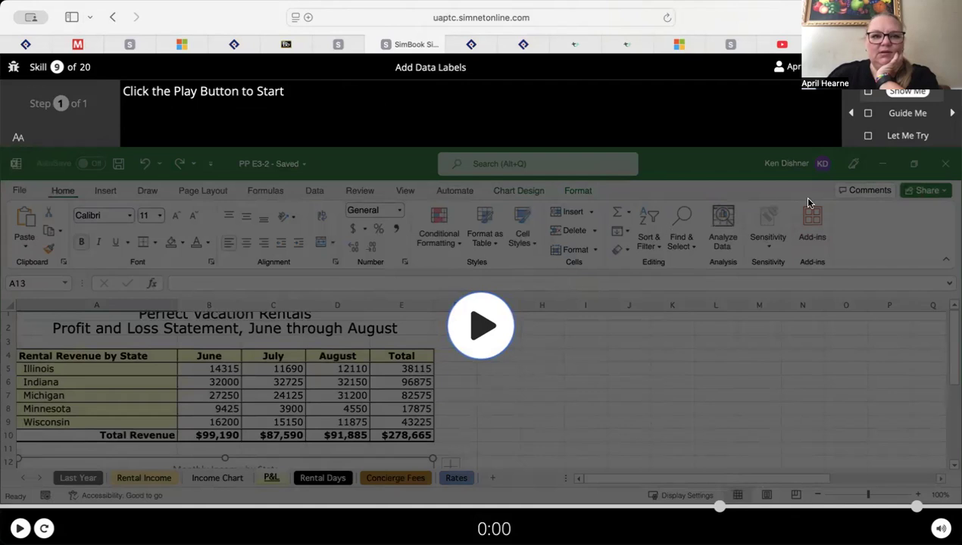
{"action": "left_click", "coordinate": [876, 137]}
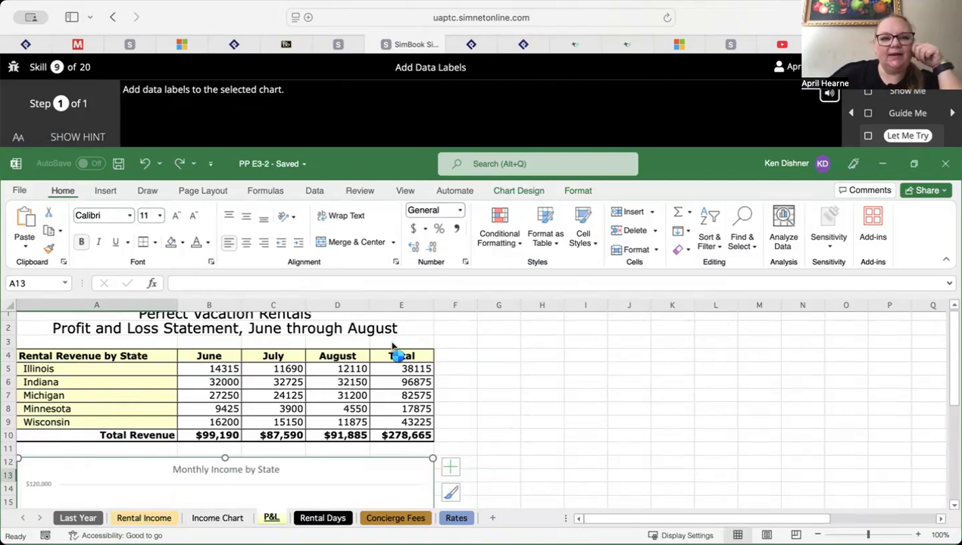
{"action": "left_click", "coordinate": [87, 141]}
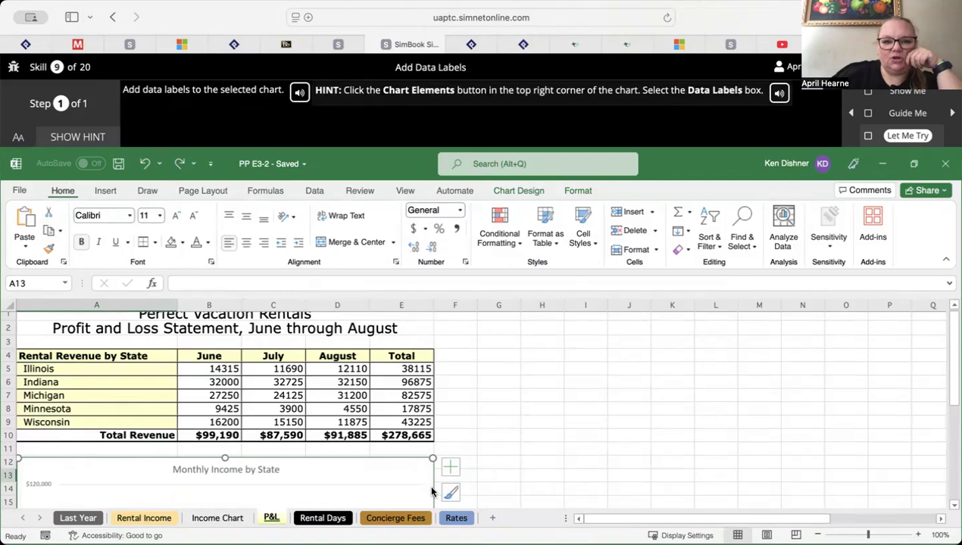
Add the Data Labels element to the Monthly Income by State chart
{"action": "scroll", "coordinate": [431, 489], "scroll_direction": "down", "scroll_amount": 2}
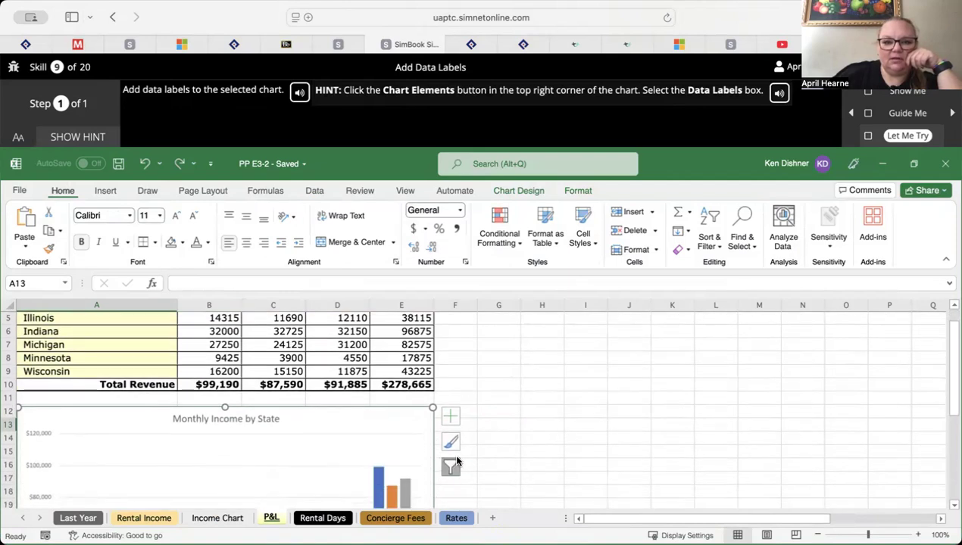
{"action": "left_click", "coordinate": [450, 444]}
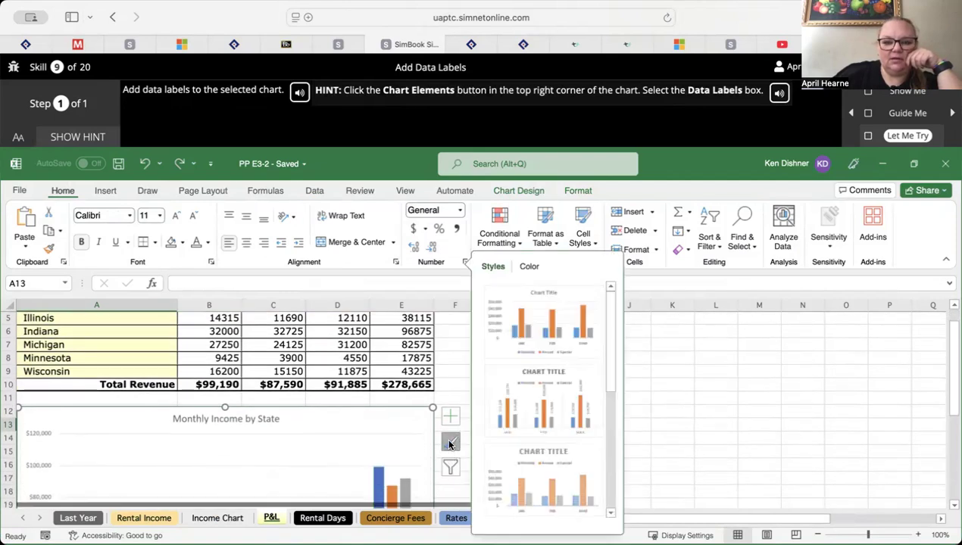
{"action": "left_click", "coordinate": [450, 416]}
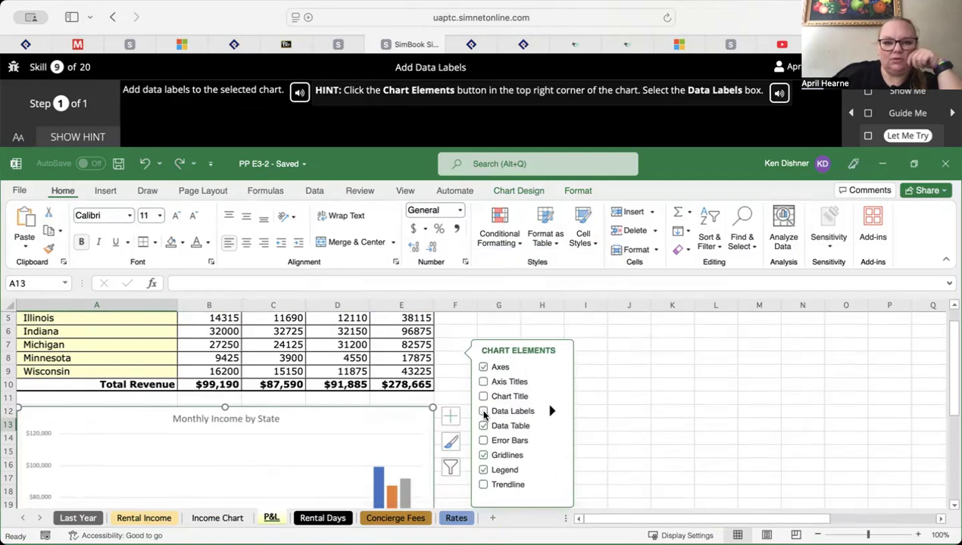
{"action": "left_click", "coordinate": [484, 412]}
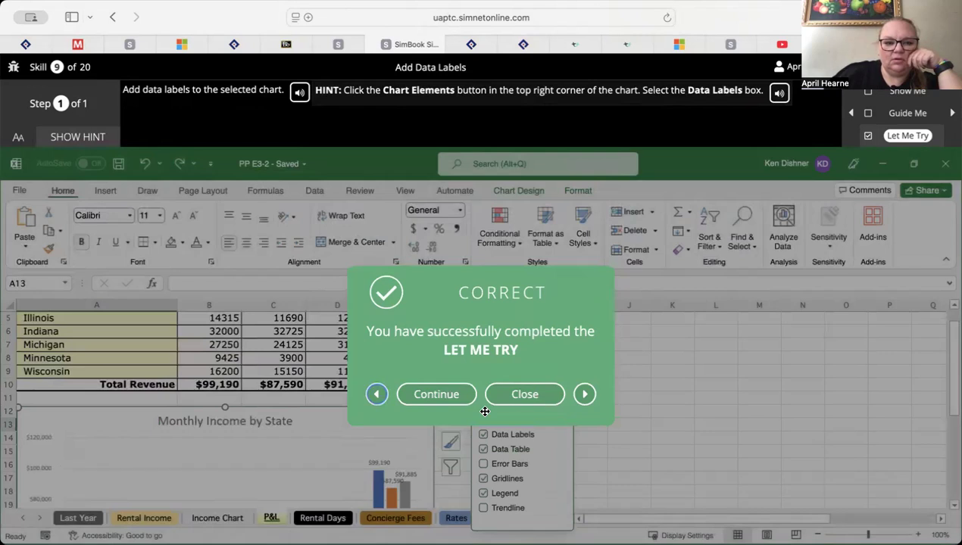
Continue to skill 10, start its Let Me Try exercise on trendlines, and show the hint
{"action": "left_click", "coordinate": [438, 394]}
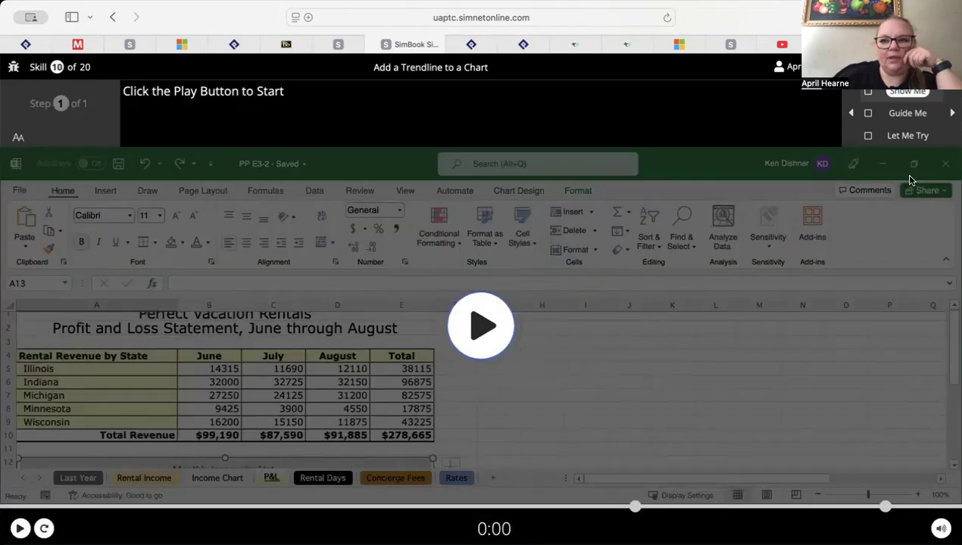
{"action": "left_click", "coordinate": [907, 134]}
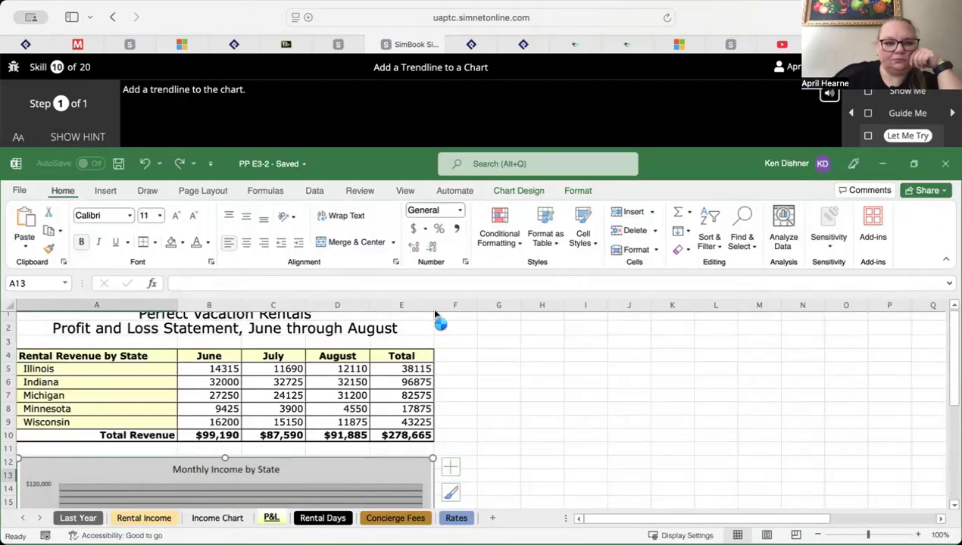
{"action": "left_click", "coordinate": [95, 140]}
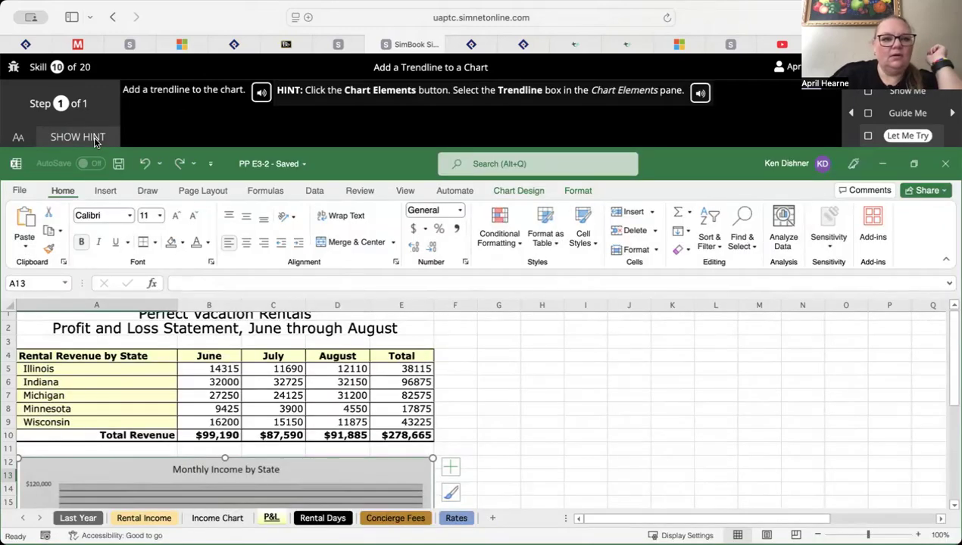
Add a Trendline to the Monthly Income by State chart, and start the Let Me Try exercise of skill 11 on chart element outlines
{"action": "left_click", "coordinate": [450, 467]}
{"action": "left_click", "coordinate": [483, 435]}
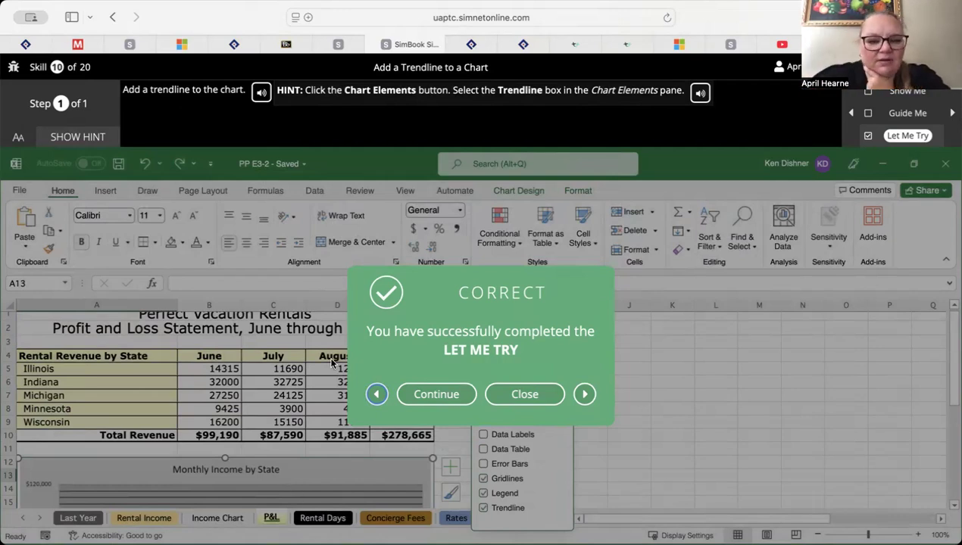
{"action": "left_click", "coordinate": [438, 394]}
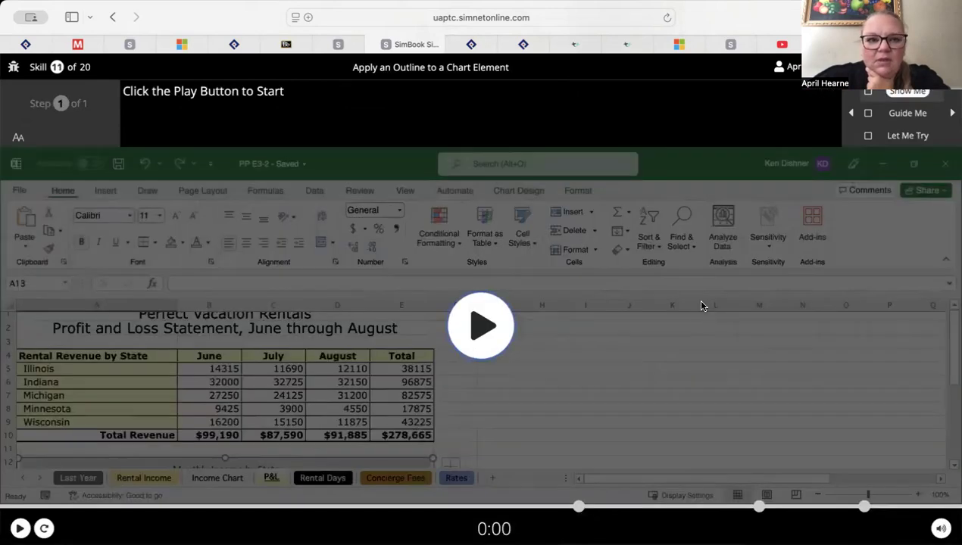
{"action": "left_click", "coordinate": [907, 136]}
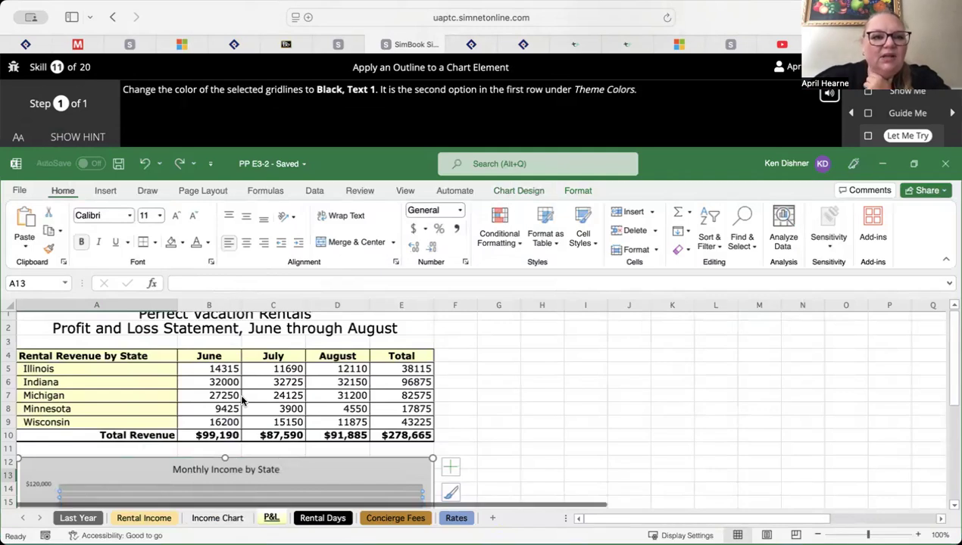
{"action": "scroll", "coordinate": [242, 401], "scroll_direction": "down", "scroll_amount": 4}
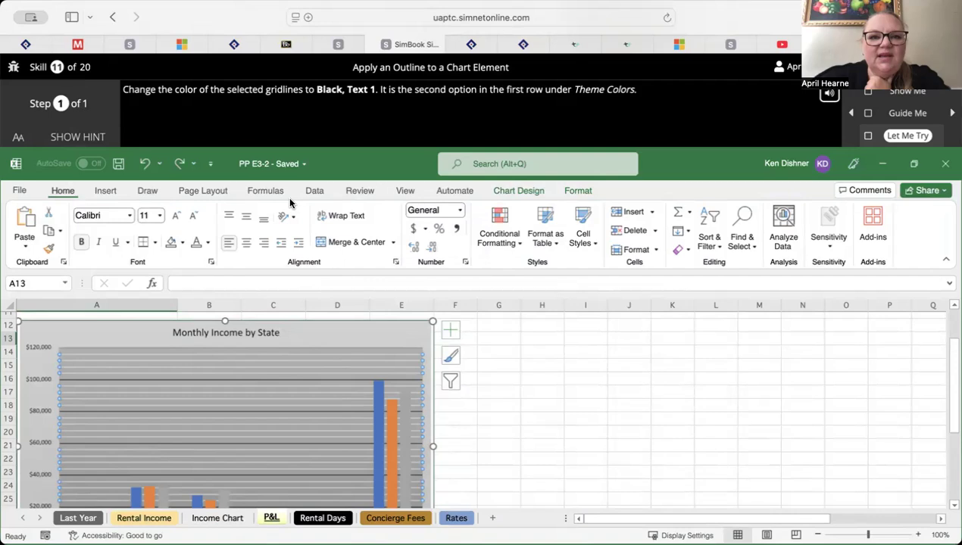
{"action": "left_click", "coordinate": [450, 332]}
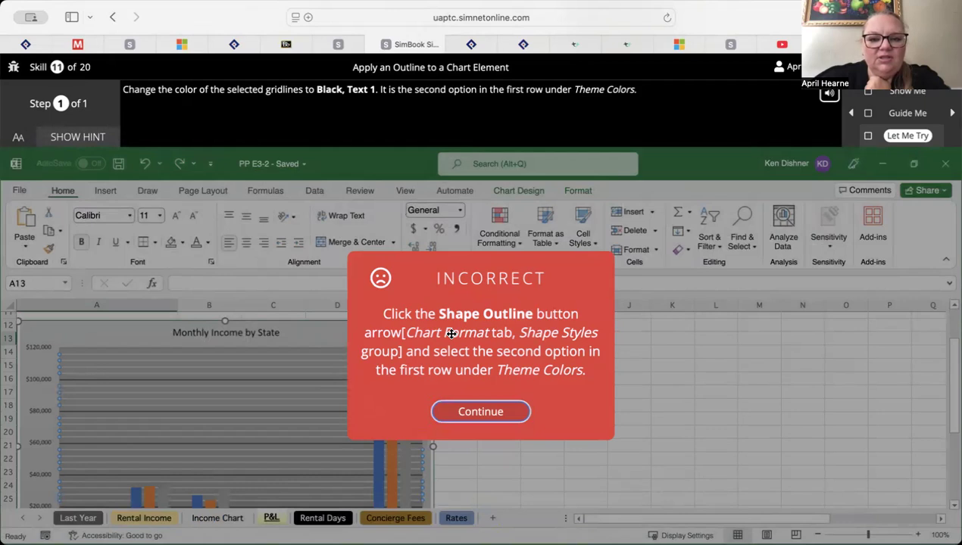
{"action": "left_click", "coordinate": [494, 413]}
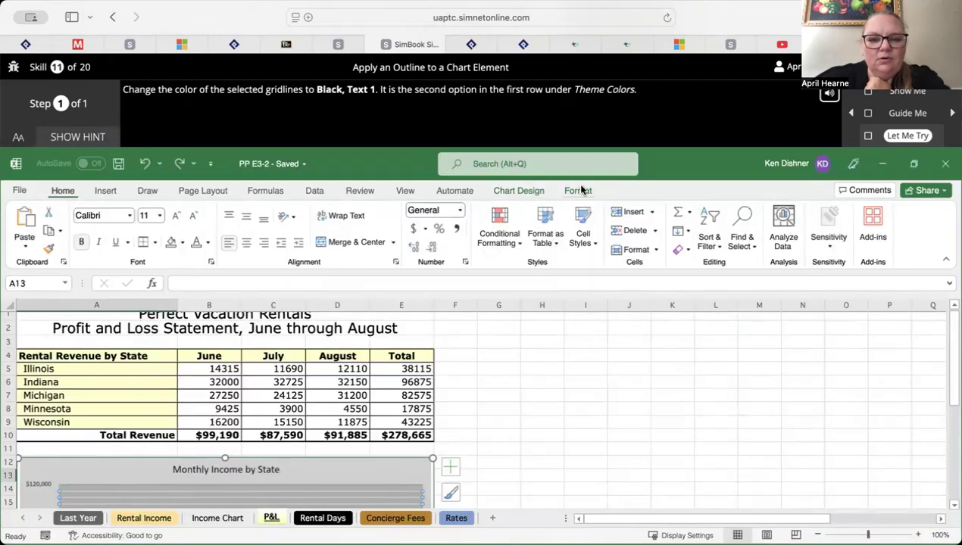
{"action": "left_click", "coordinate": [578, 191]}
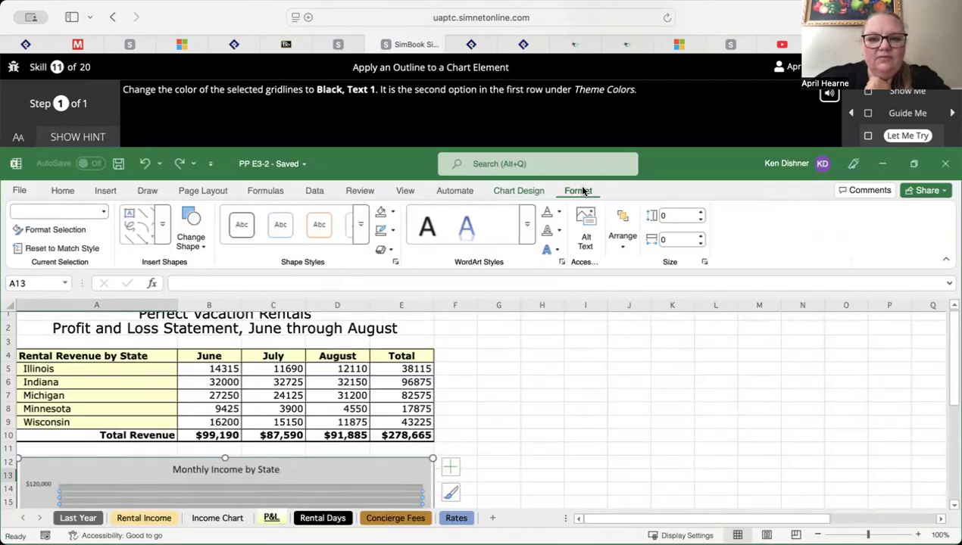
{"action": "left_click", "coordinate": [383, 233]}
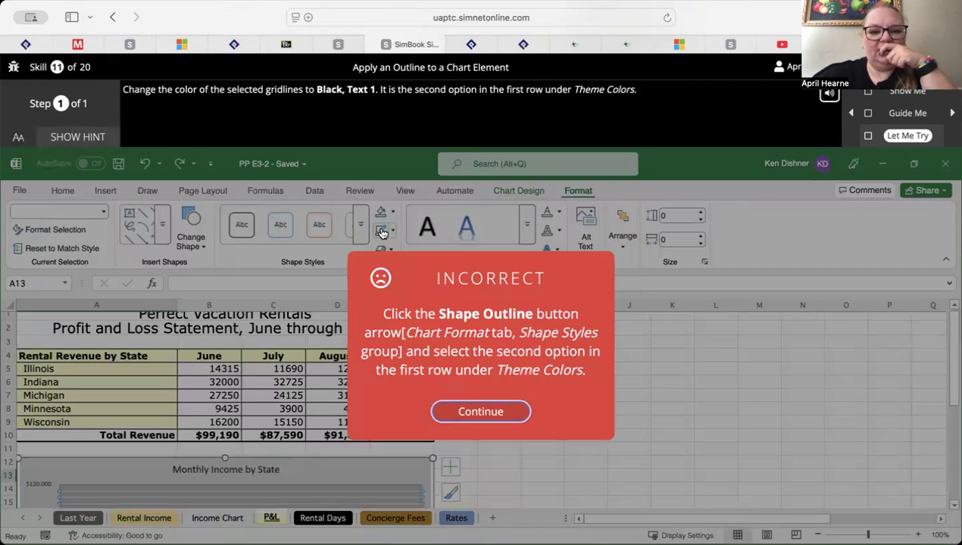
{"action": "left_click", "coordinate": [493, 412]}
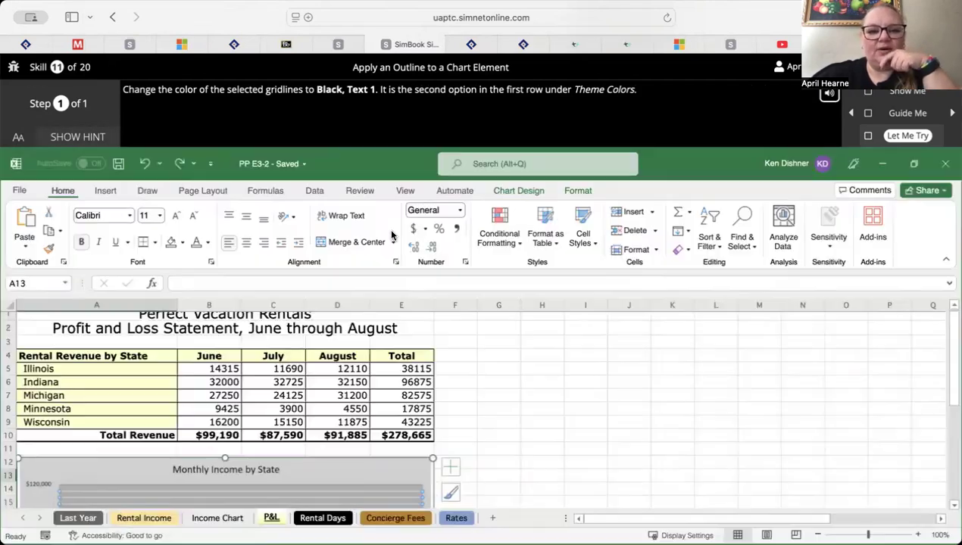
Set the shape outline of the chart's selected gridlines to the theme color Black, Text 1
{"action": "left_click", "coordinate": [569, 193]}
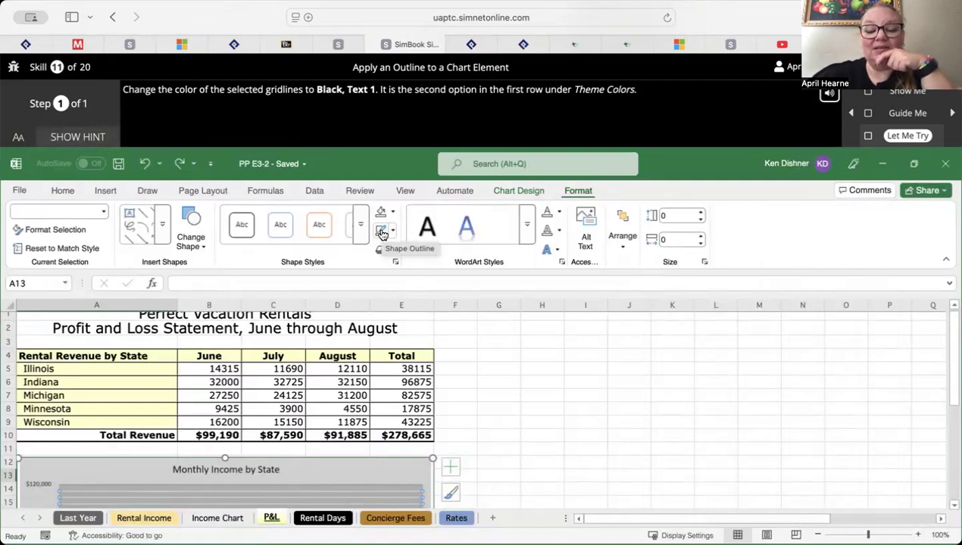
{"action": "left_click", "coordinate": [393, 233]}
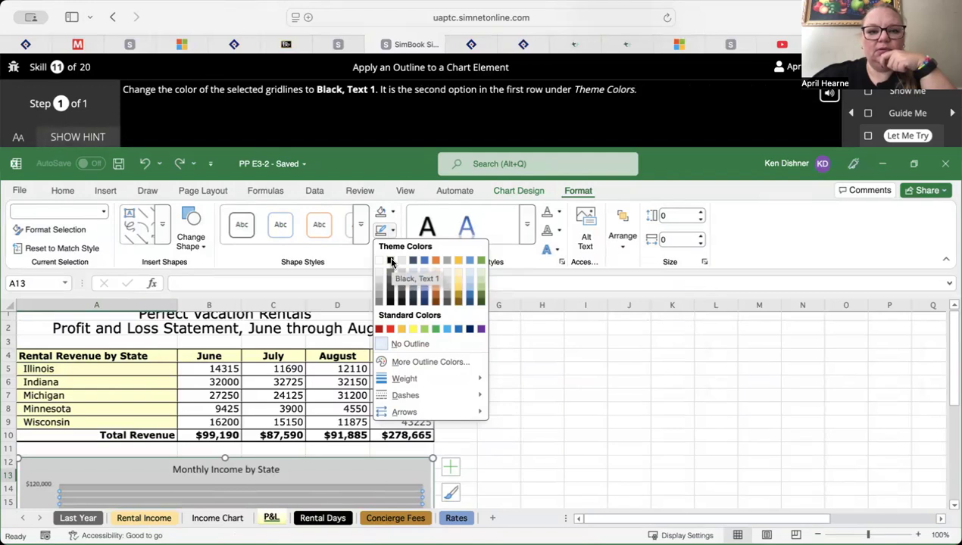
{"action": "left_click", "coordinate": [391, 262]}
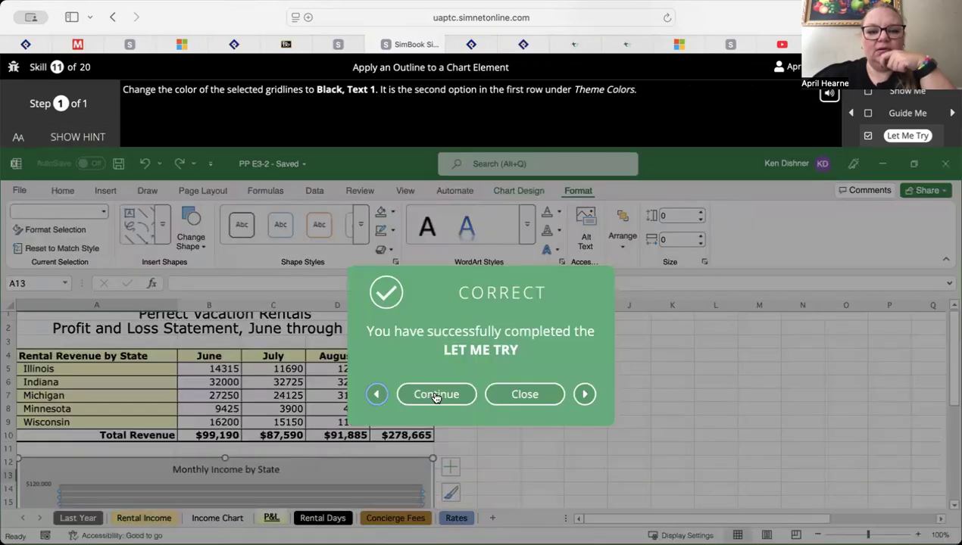
Continue to skill 12, start its Let Me Try exercise on WordArt in a chart, and show the hint
{"action": "left_click", "coordinate": [436, 396]}
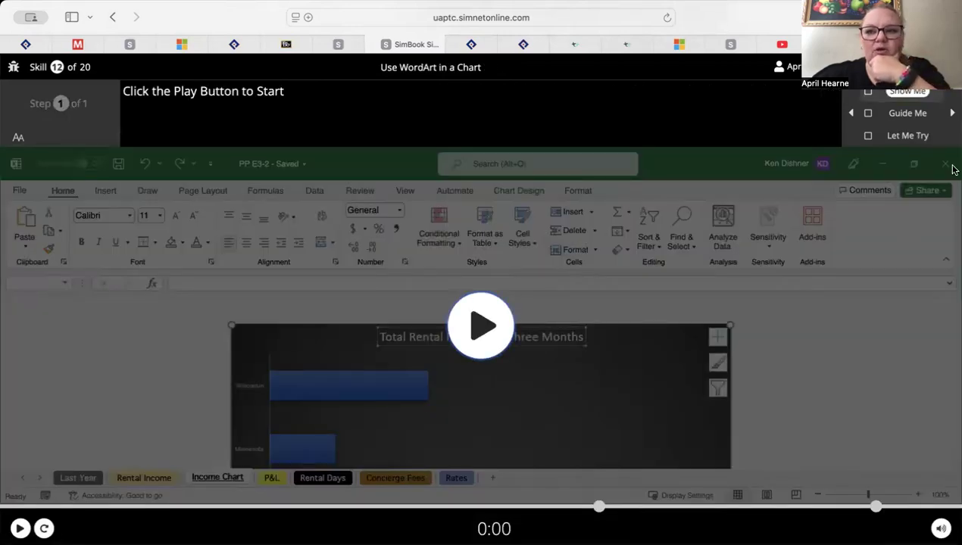
{"action": "left_click", "coordinate": [916, 135]}
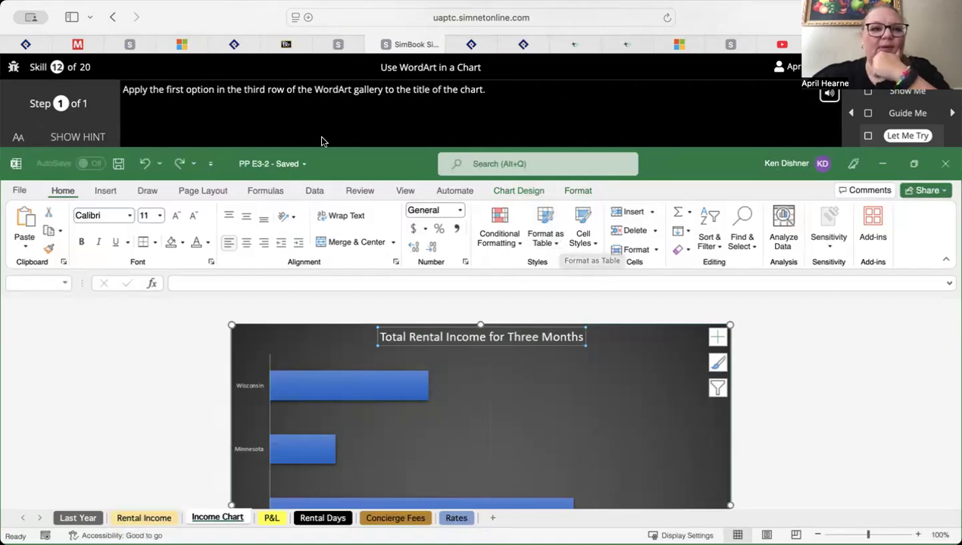
{"action": "left_click", "coordinate": [88, 139]}
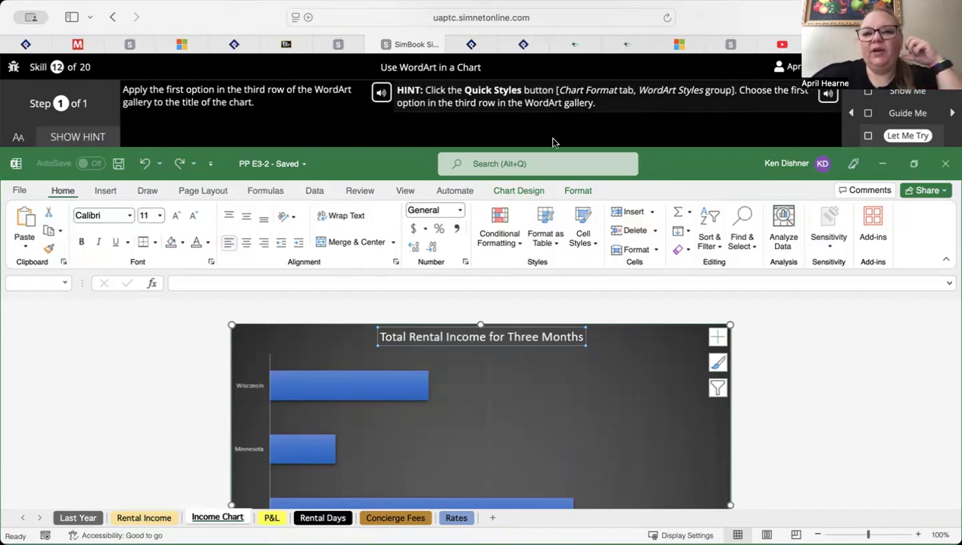
Try to apply the WordArt style Fill: Orange, Accent Color 2; Outline: Orange, Accent Color 2 to the Income Chart title
{"action": "left_click", "coordinate": [581, 192]}
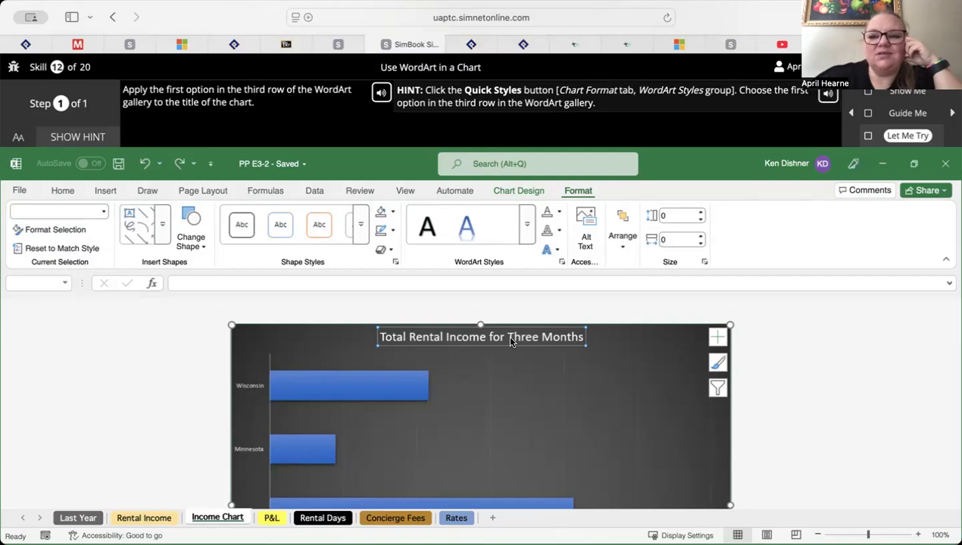
{"action": "left_click", "coordinate": [526, 238]}
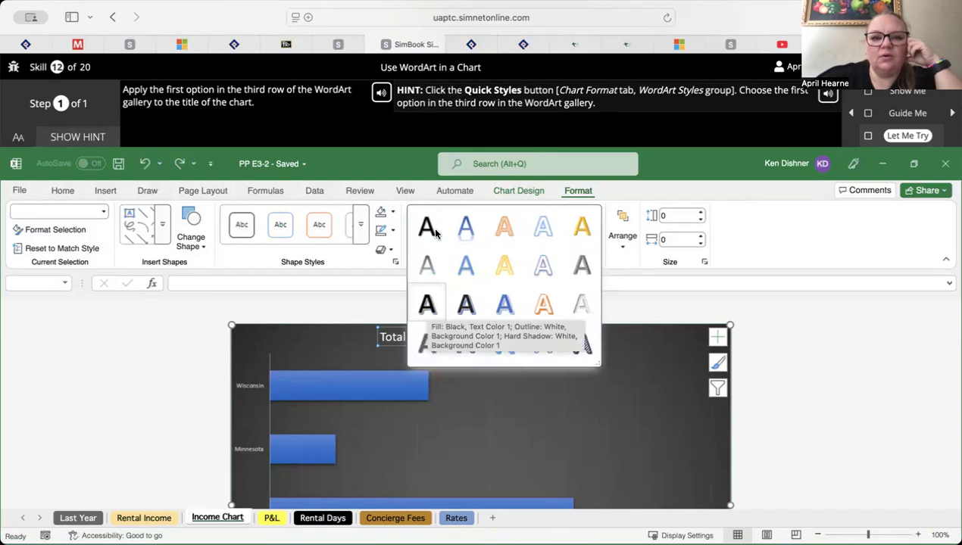
{"action": "left_click", "coordinate": [506, 227]}
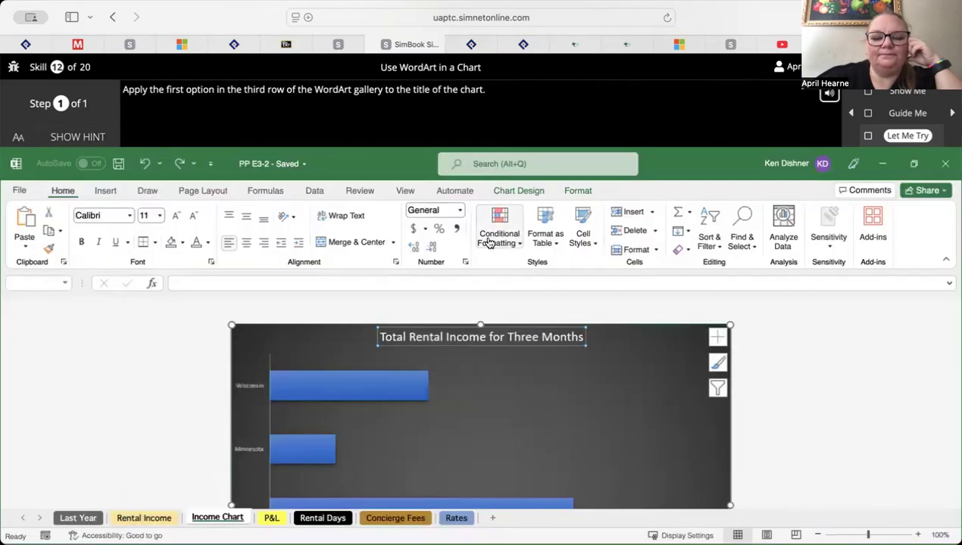
Apply the first style in the third row of the WordArt gallery to the Total Rental Income for Three Months chart title
{"action": "left_click", "coordinate": [575, 190]}
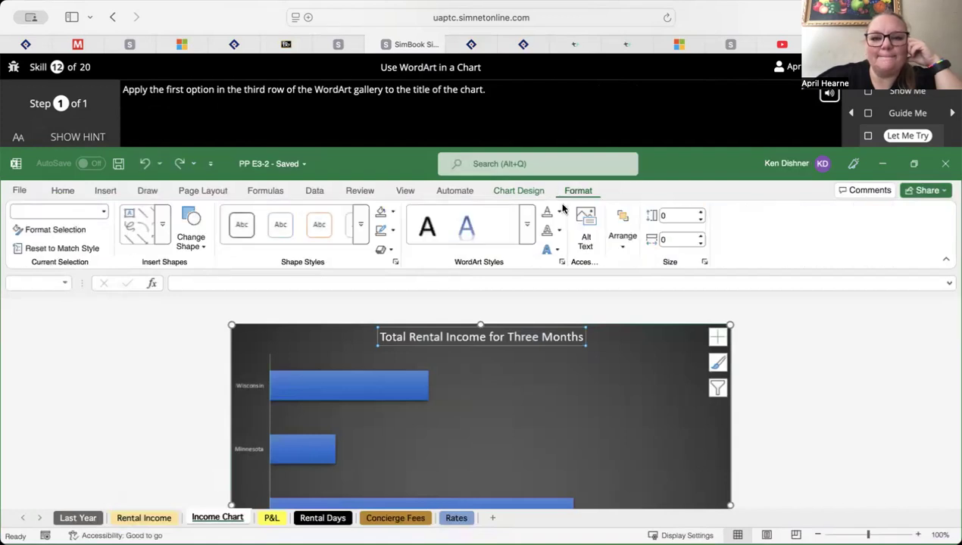
{"action": "left_click", "coordinate": [526, 238]}
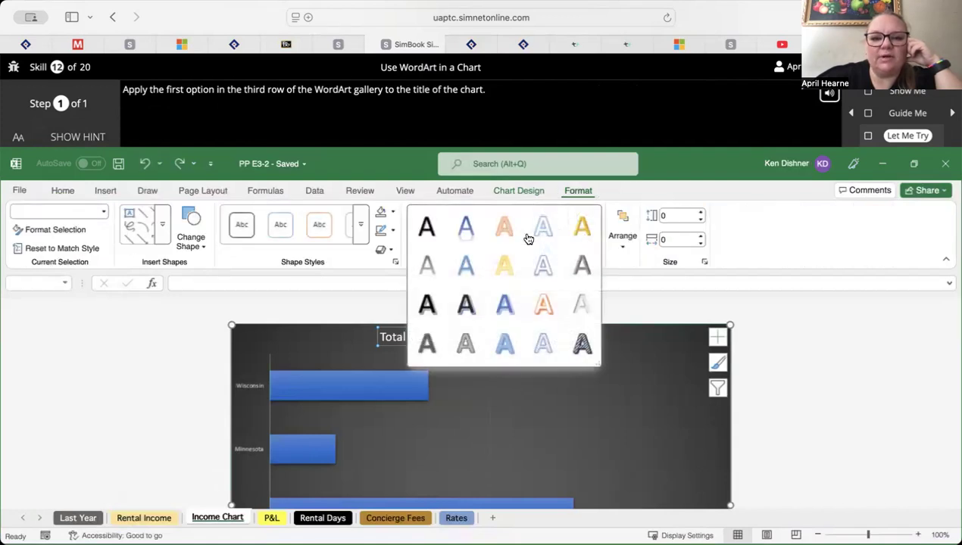
{"action": "left_click", "coordinate": [428, 306]}
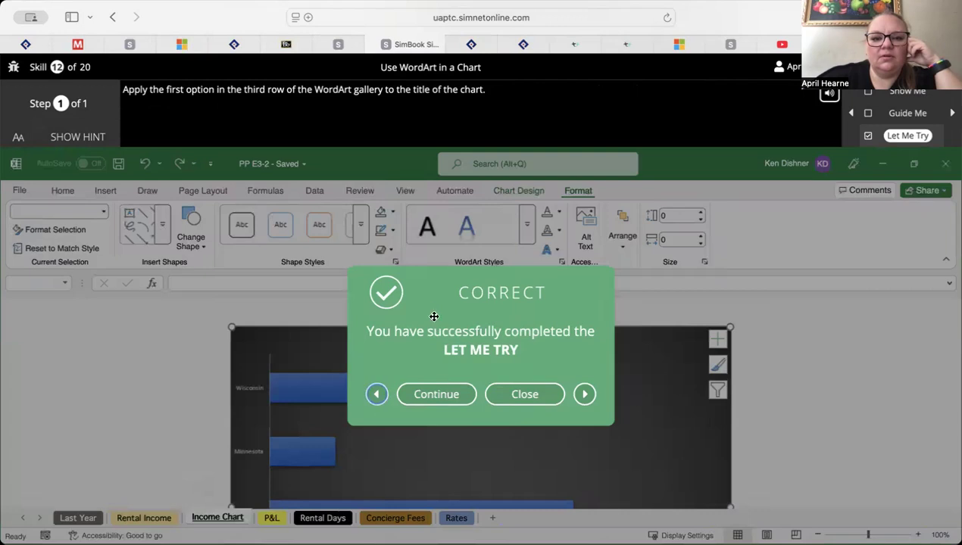
Continue to skill 13, start its Let Me Try exercise on creating a 3-D pie chart sheet, and show the hint
{"action": "left_click", "coordinate": [447, 399]}
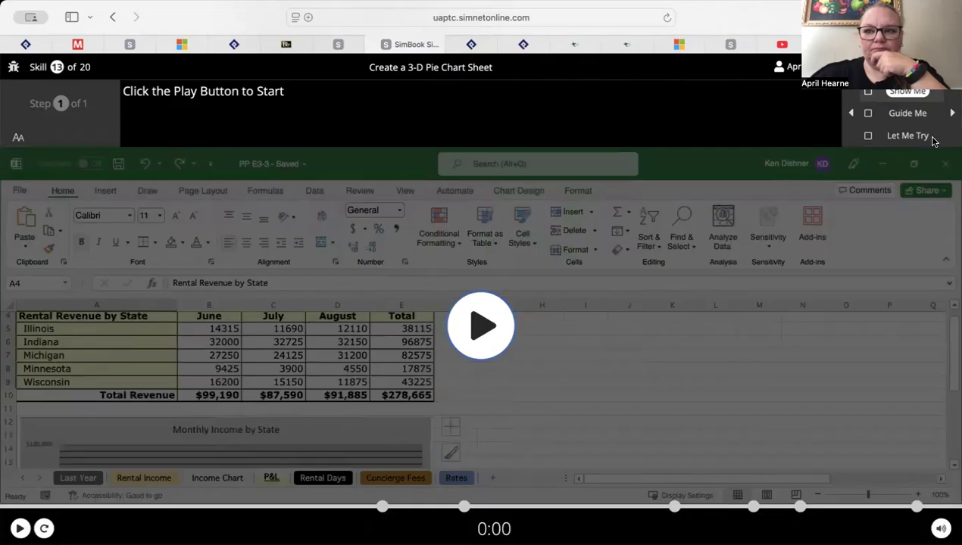
{"action": "left_click", "coordinate": [912, 140]}
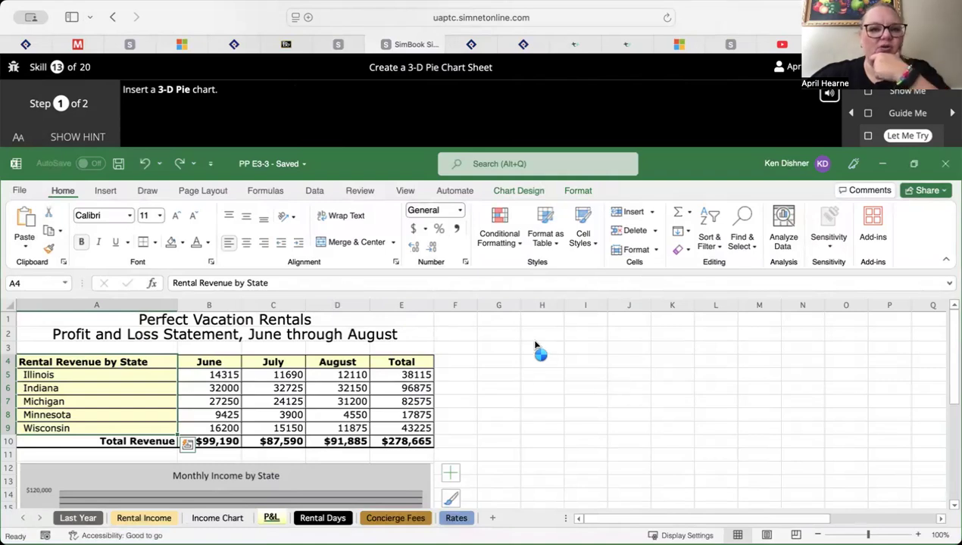
{"action": "left_click", "coordinate": [75, 137]}
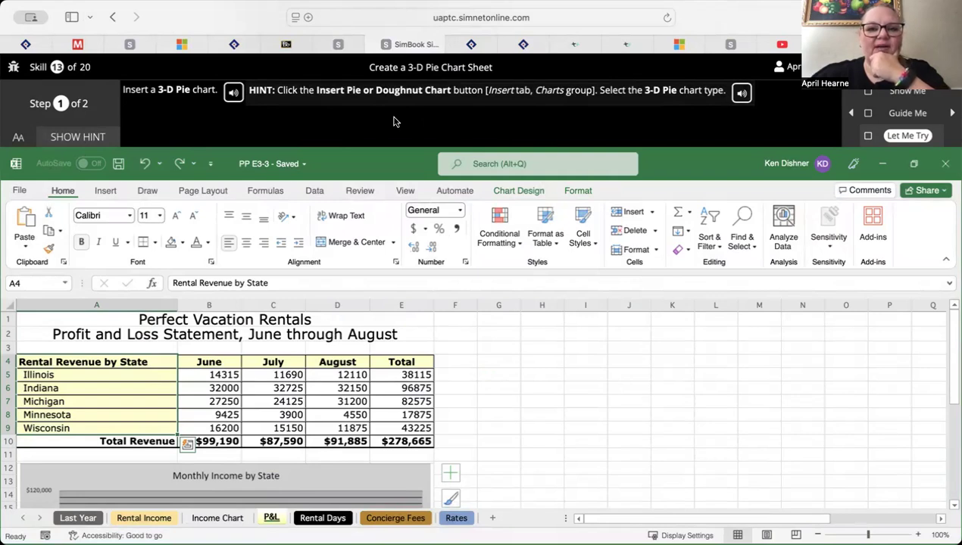
Insert a 3-D Pie chart from the selected rental revenue data on the P&L sheet and advance to step 2
{"action": "left_click", "coordinate": [105, 192]}
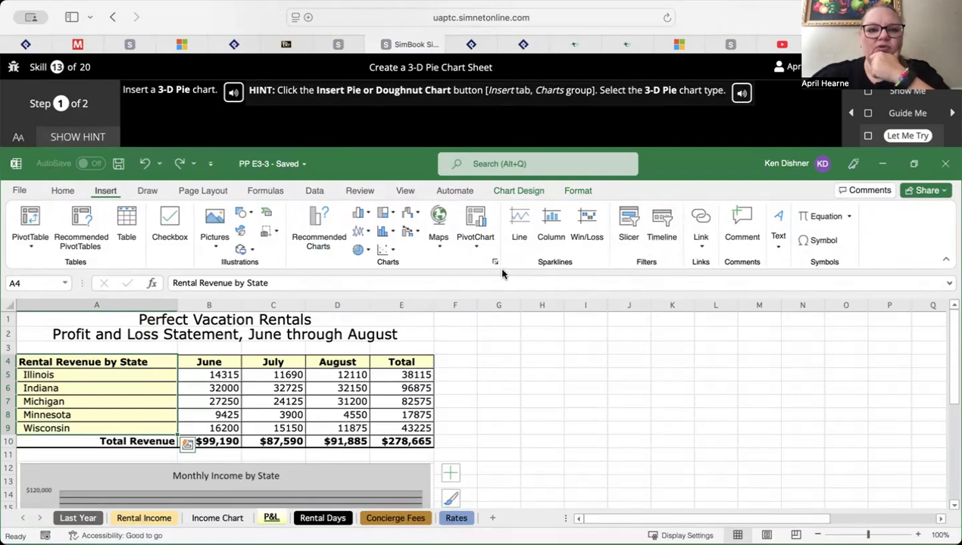
{"action": "left_click", "coordinate": [369, 251]}
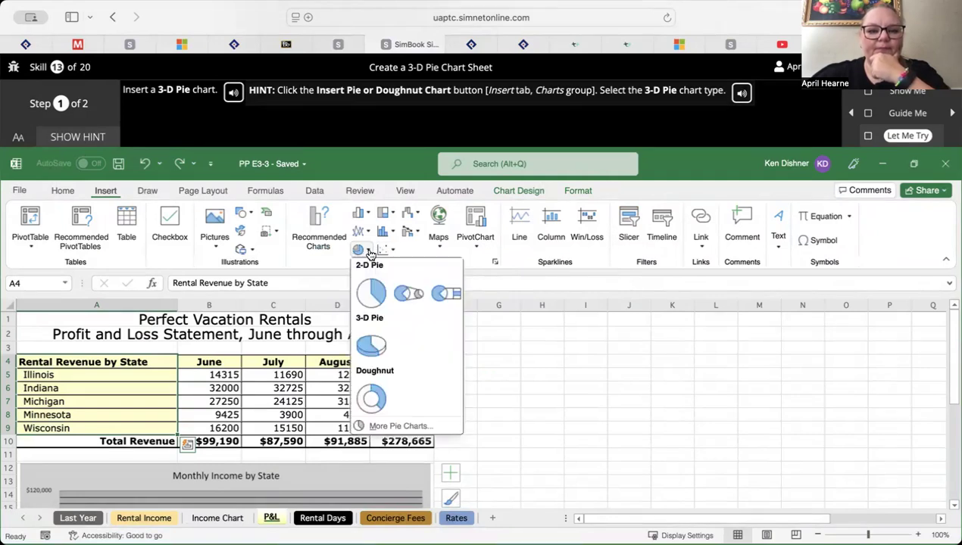
{"action": "left_click", "coordinate": [372, 347]}
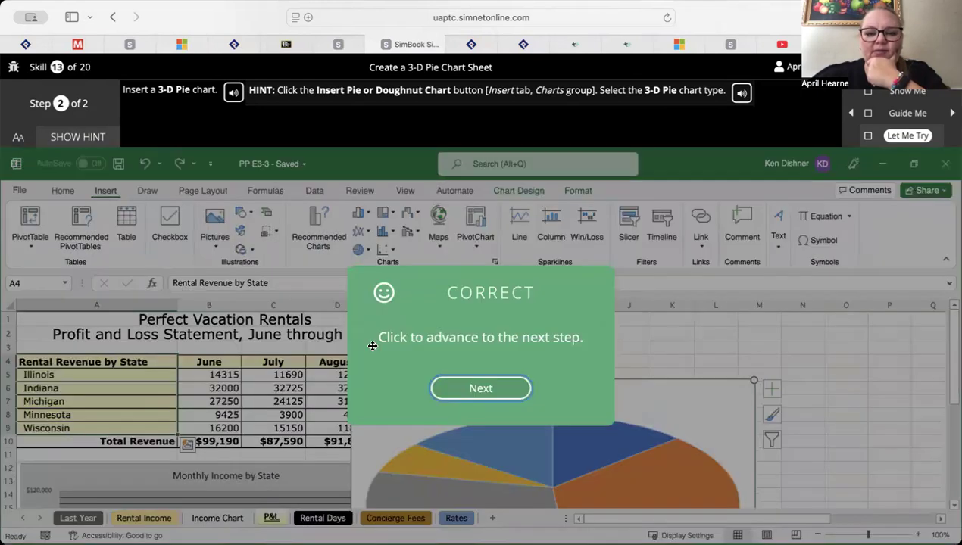
{"action": "left_click", "coordinate": [488, 391]}
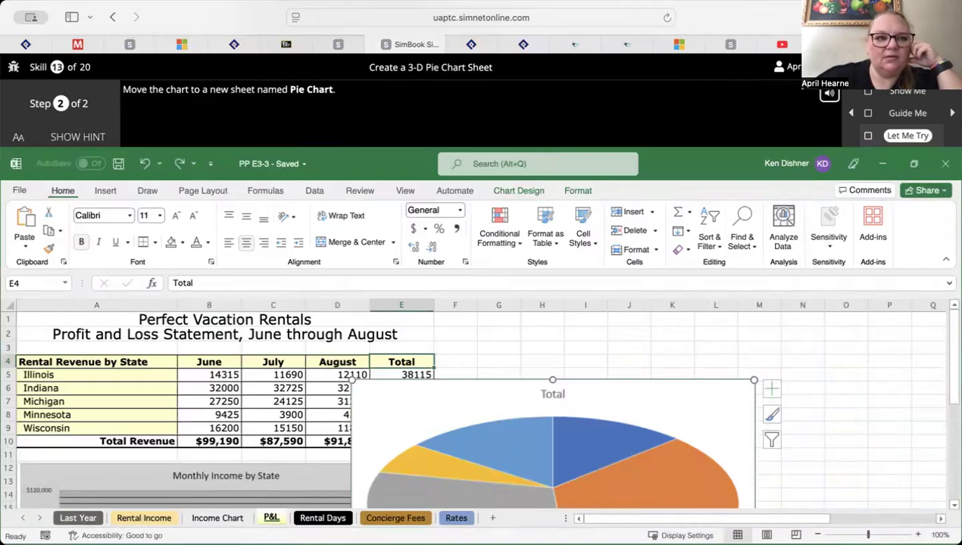
Show the hint and move the 3-D pie chart to a new sheet named Pie Chart
{"action": "left_click", "coordinate": [68, 138]}
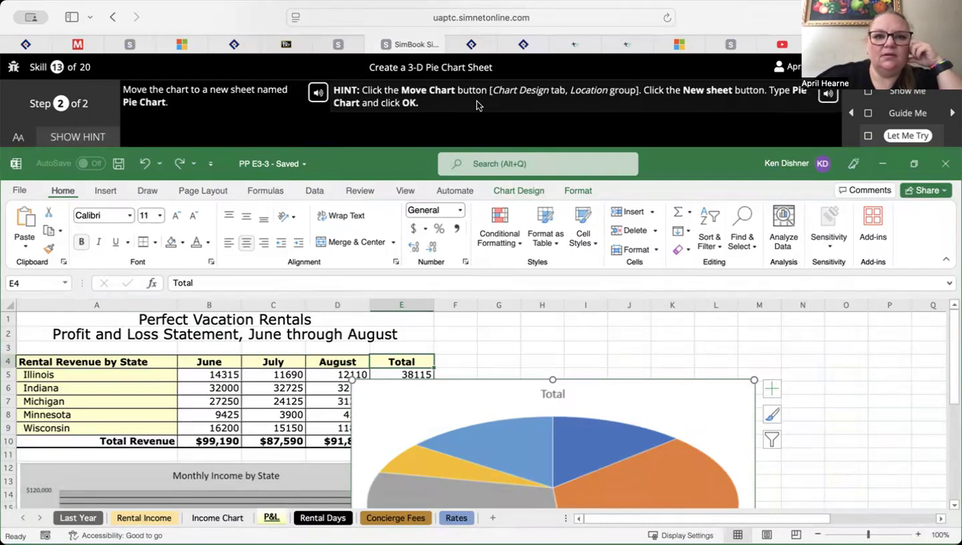
{"action": "left_click", "coordinate": [520, 190]}
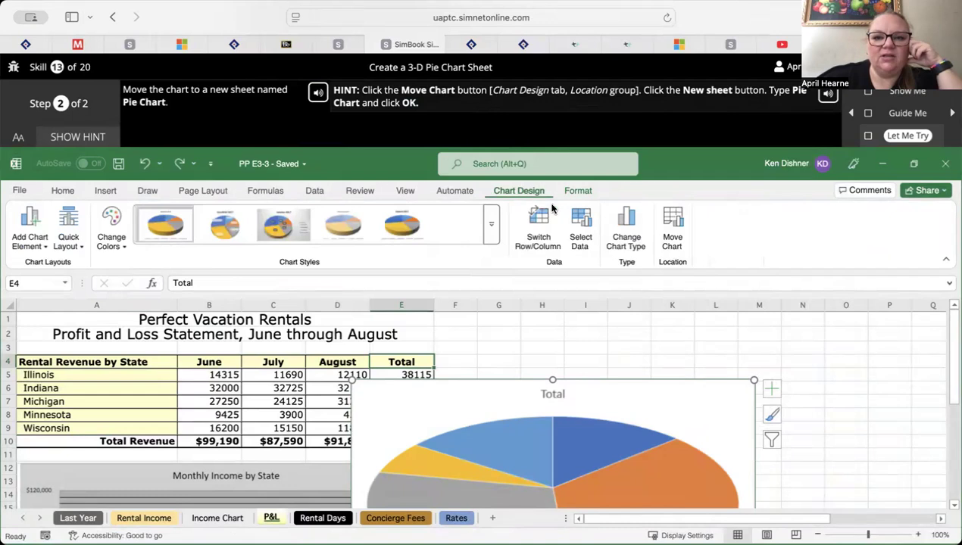
{"action": "left_click", "coordinate": [679, 223]}
{"action": "key", "text": "BackSpace"}
{"action": "key", "text": "BackSpace"}
{"action": "key", "text": "BackSpace"}
{"action": "key", "text": "BackSpace"}
{"action": "key", "text": "BackSpace"}
{"action": "key", "text": "BackSpace"}
{"action": "type", "text": "Pie Chart"}
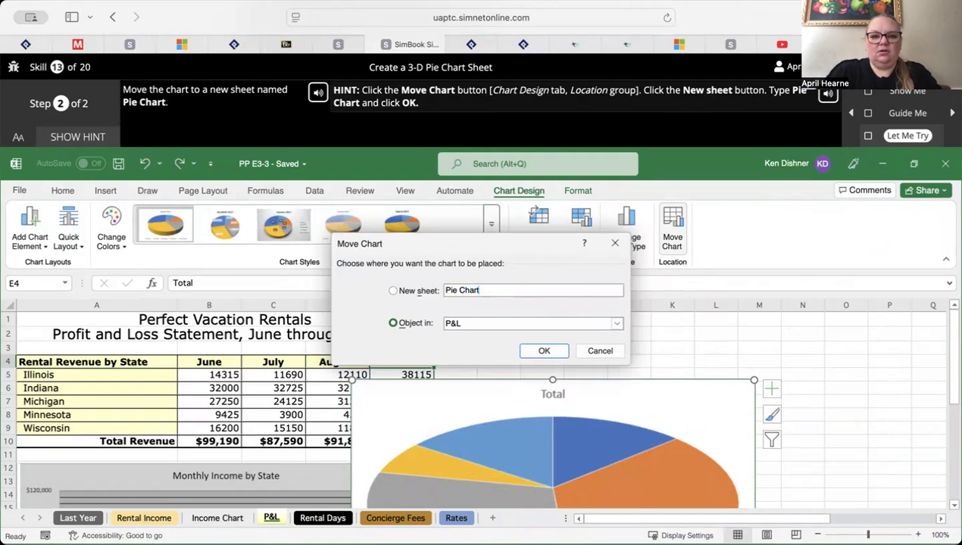
{"action": "left_click", "coordinate": [393, 291]}
{"action": "left_click", "coordinate": [549, 352]}
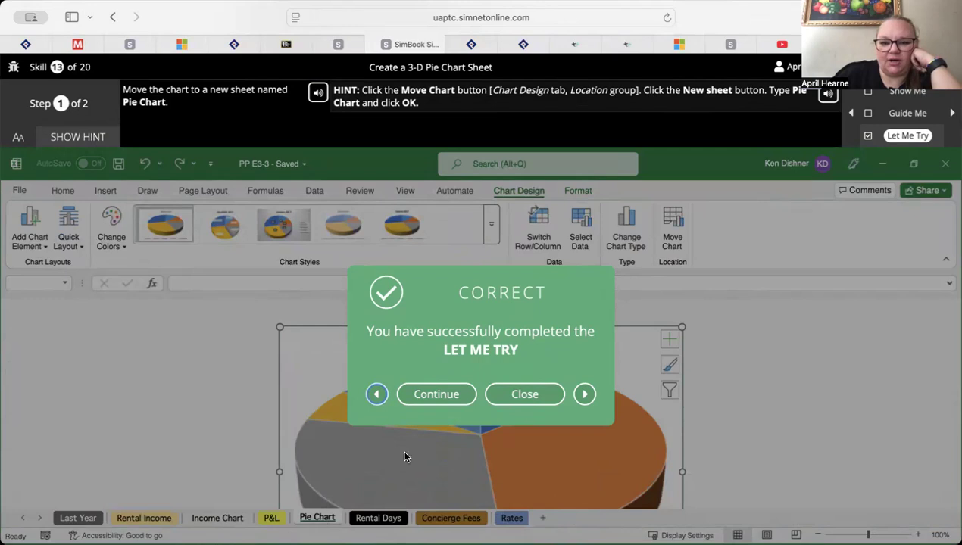
Start the Let Me Try exercise of skill 14, open the pie's Format Data Series settings, and advance to step 2
{"action": "left_click", "coordinate": [430, 394]}
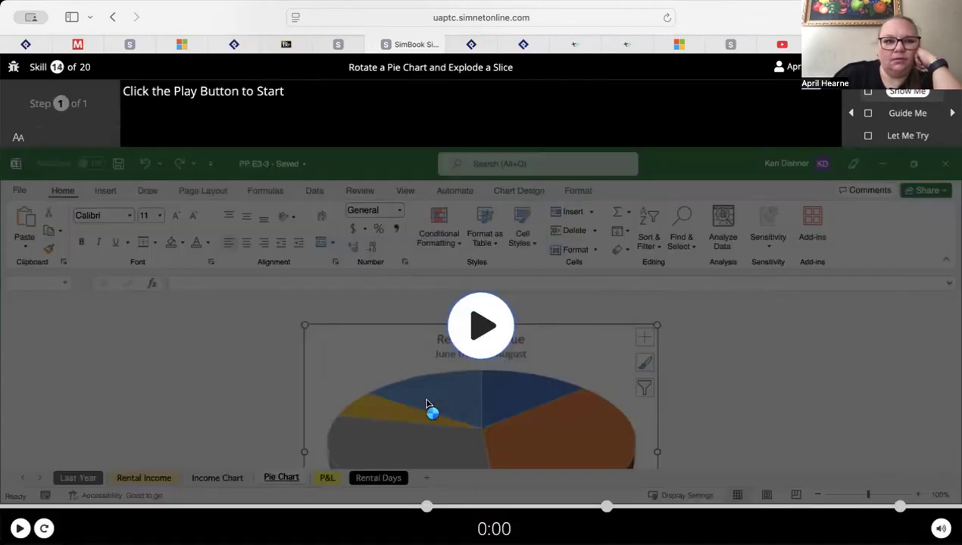
{"action": "left_click", "coordinate": [908, 136]}
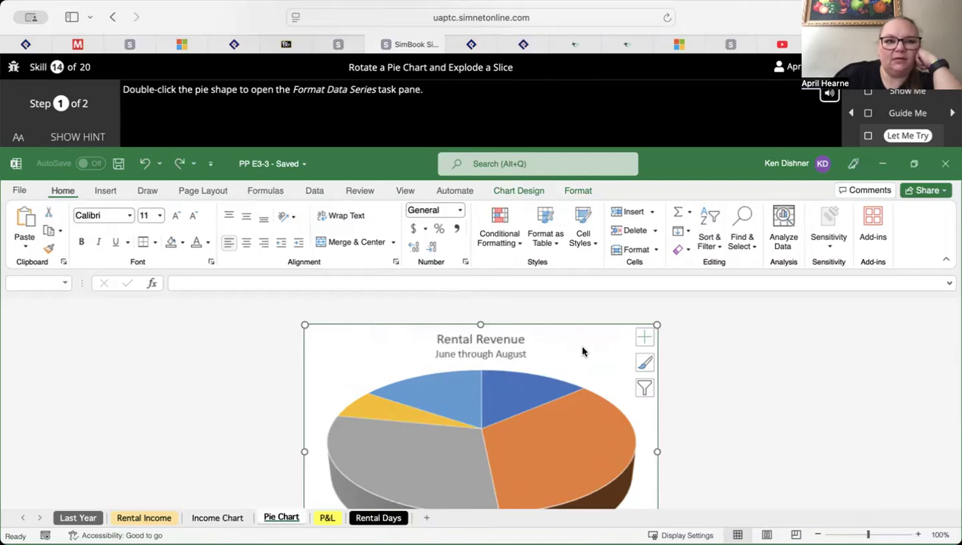
{"action": "double_click", "coordinate": [517, 430]}
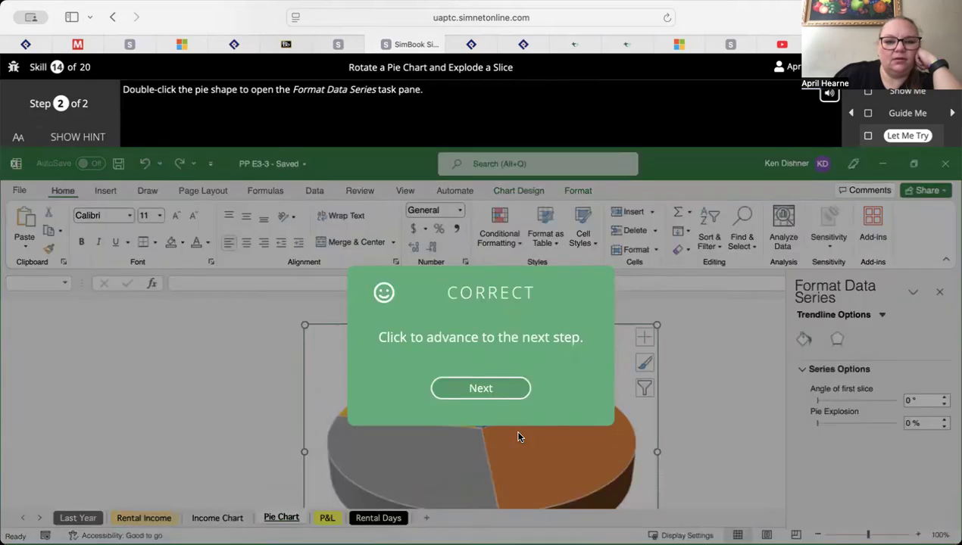
{"action": "left_click", "coordinate": [493, 390]}
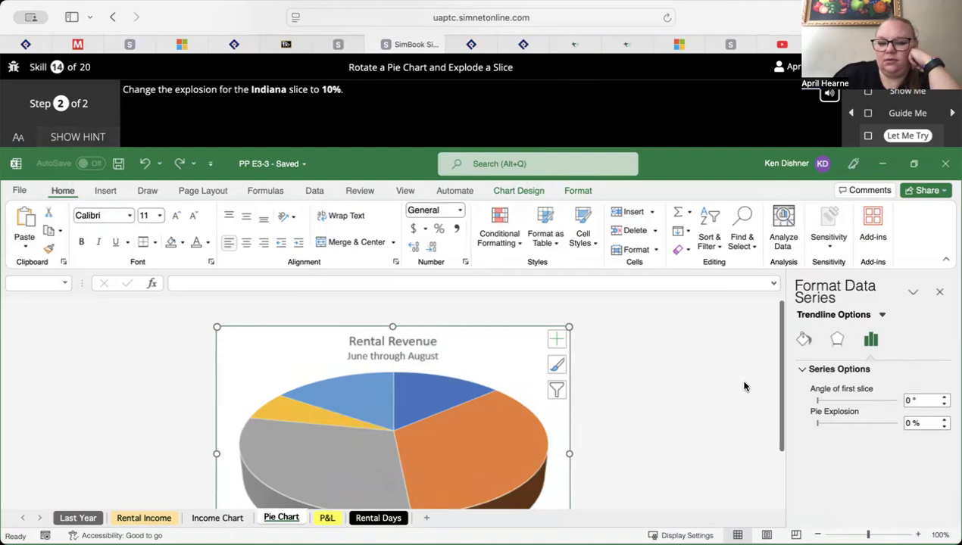
Show the hint and set the point explosion of the Indiana slice to 10%
{"action": "scroll", "coordinate": [744, 386], "scroll_direction": "down", "scroll_amount": 2}
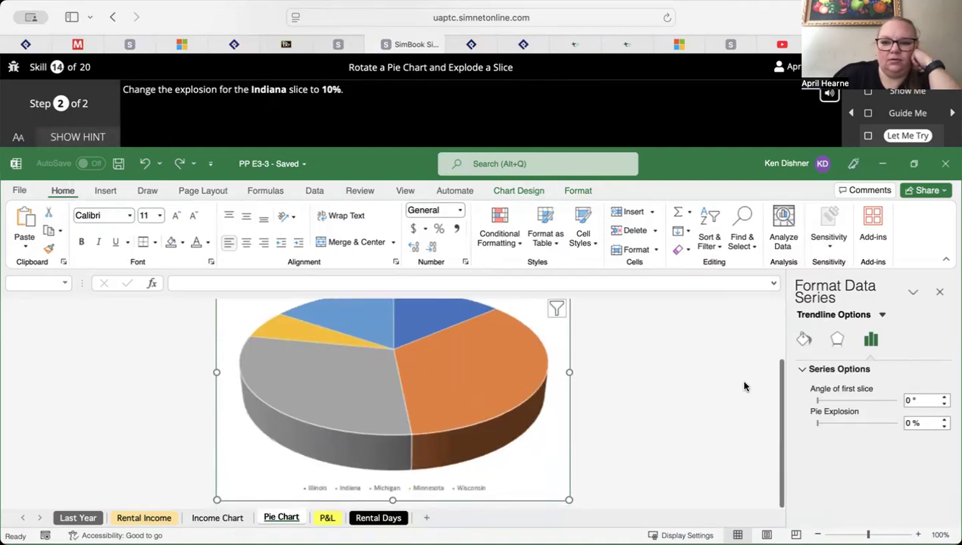
{"action": "scroll", "coordinate": [478, 341], "scroll_direction": "up", "scroll_amount": 1}
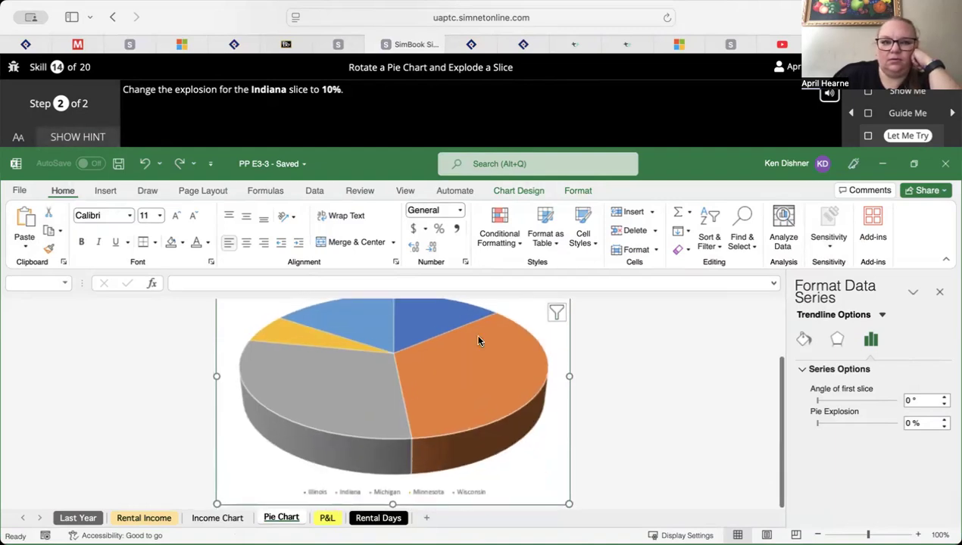
{"action": "left_click", "coordinate": [85, 138]}
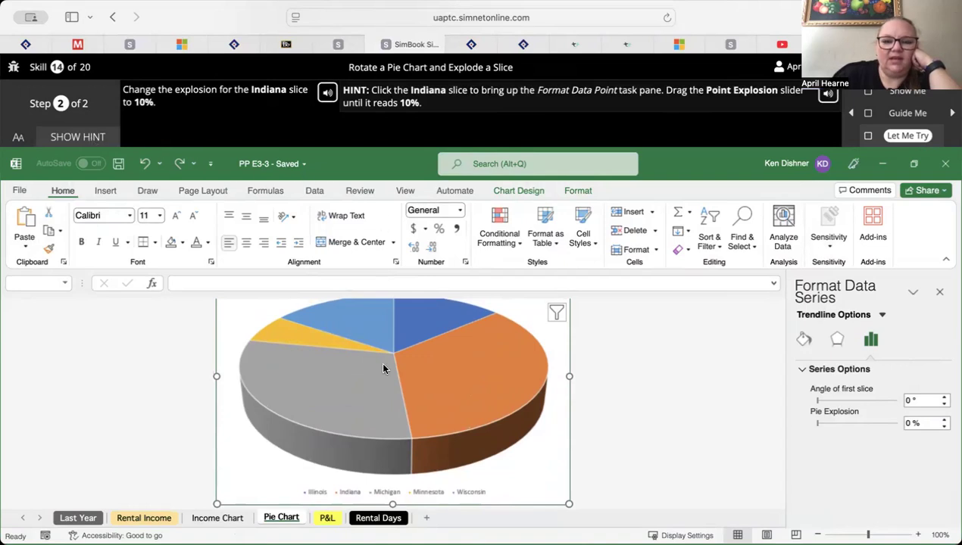
{"action": "left_click", "coordinate": [496, 380]}
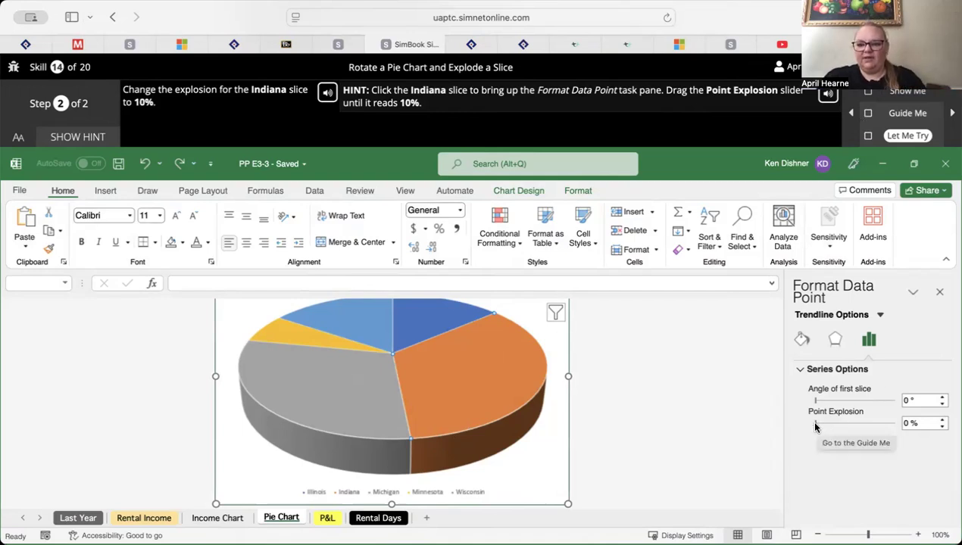
{"action": "left_click_drag", "start_coordinate": [815, 427], "coordinate": [818, 426]}
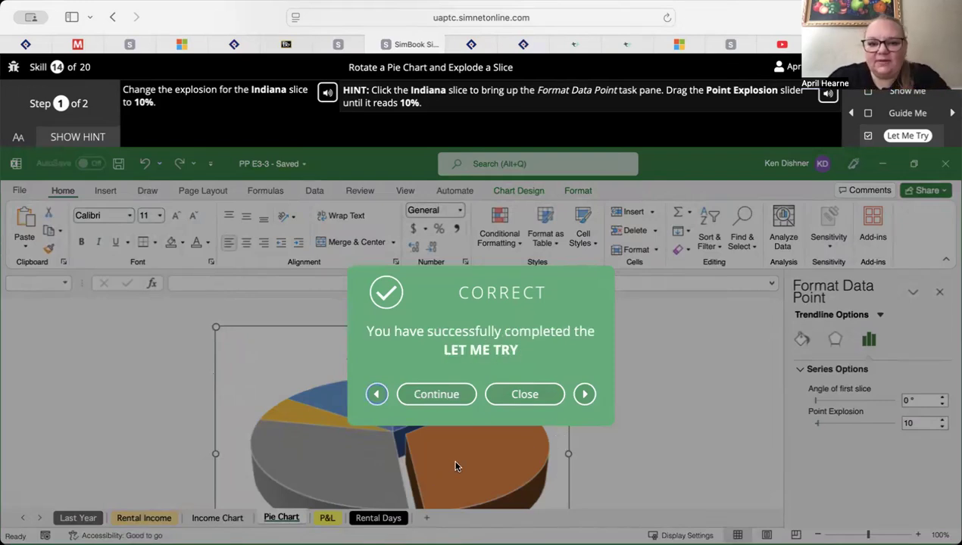
Continue to skill 15, start its Let Me Try exercise on creating a combination chart, and show the hint
{"action": "left_click", "coordinate": [436, 395]}
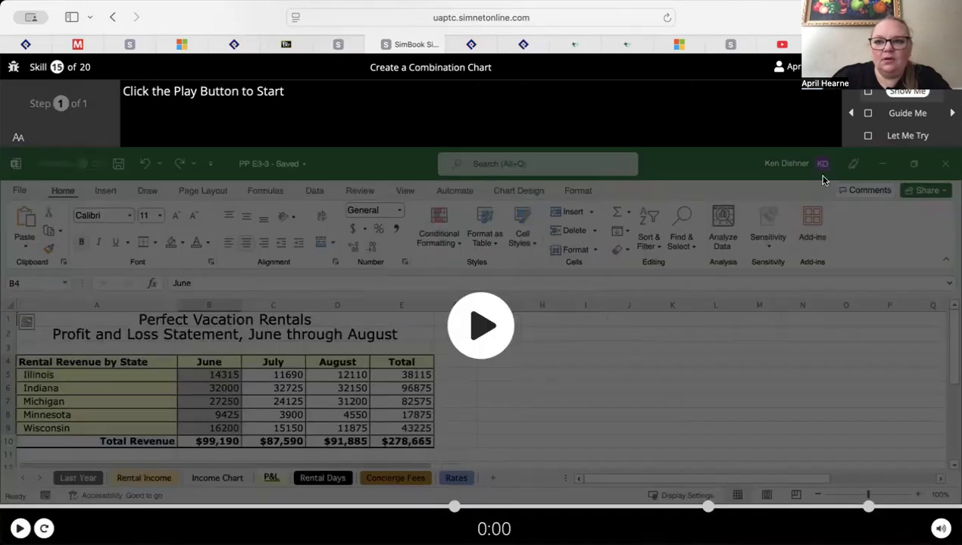
{"action": "left_click", "coordinate": [925, 139]}
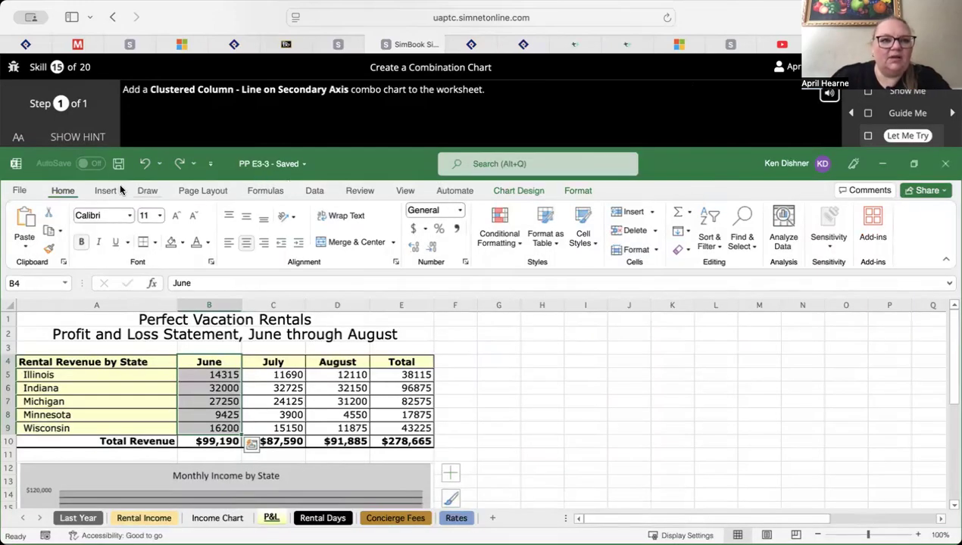
{"action": "left_click", "coordinate": [89, 139]}
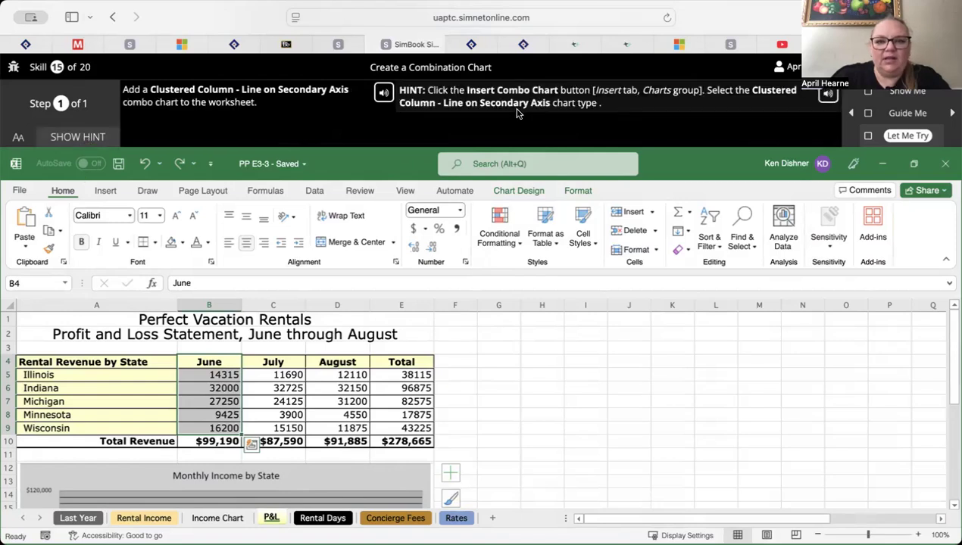
{"action": "left_click", "coordinate": [106, 191]}
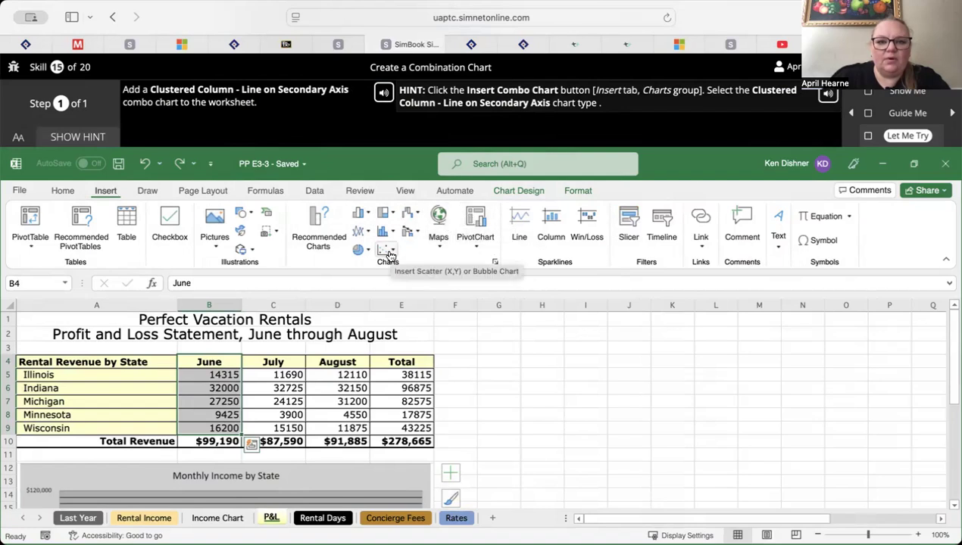
{"action": "left_click", "coordinate": [360, 214]}
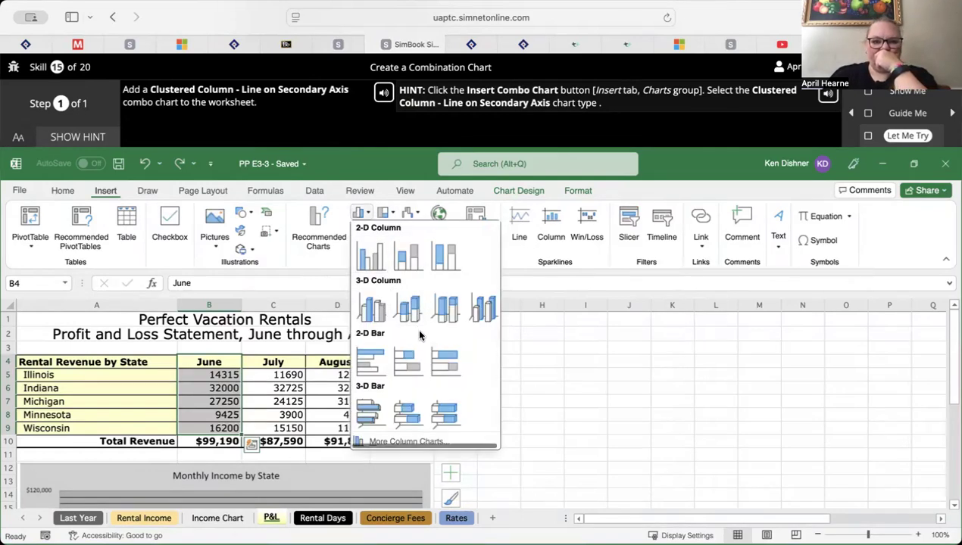
{"action": "left_click", "coordinate": [392, 216]}
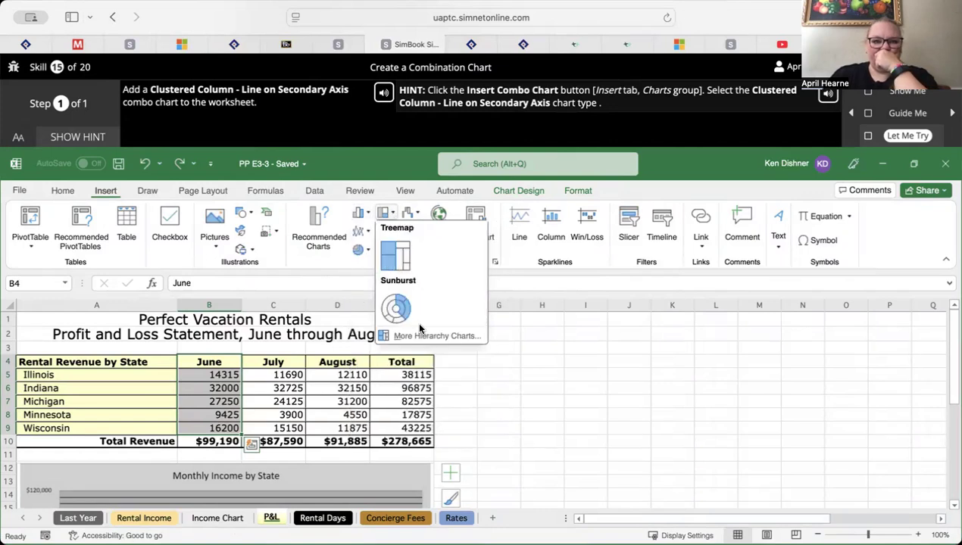
{"action": "left_click", "coordinate": [369, 235]}
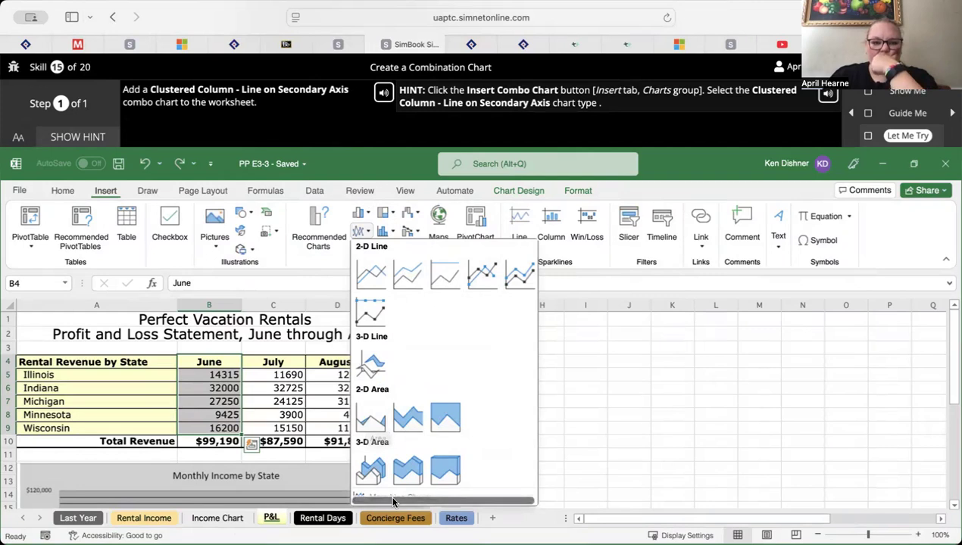
{"action": "left_click", "coordinate": [456, 410]}
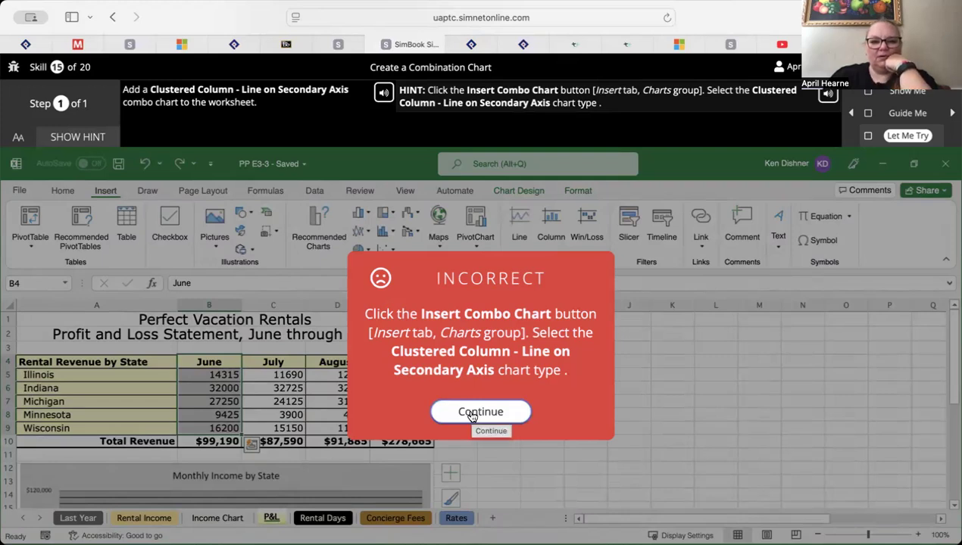
{"action": "left_click", "coordinate": [472, 415]}
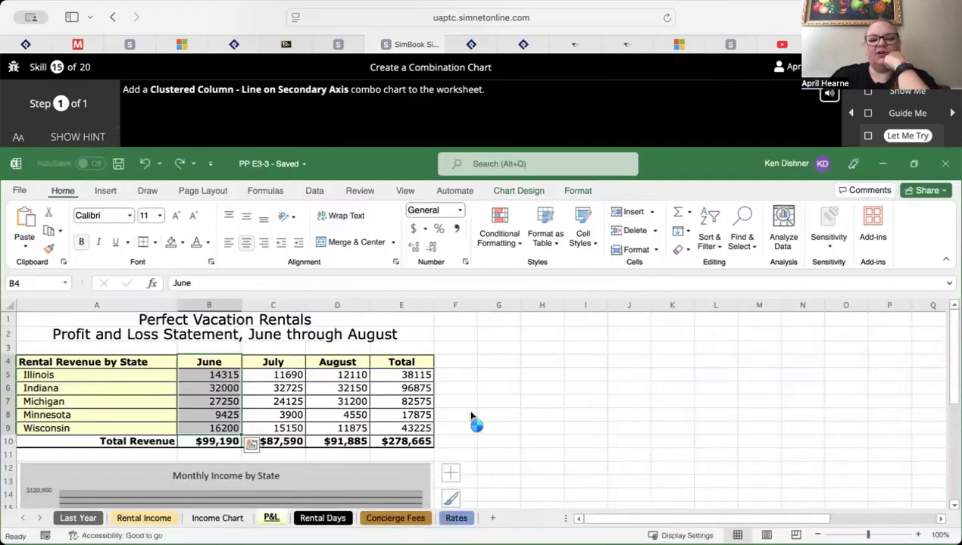
Show the hint and insert a Clustered Column - Line on Secondary Axis combo chart from the selected June data
{"action": "left_click", "coordinate": [78, 134]}
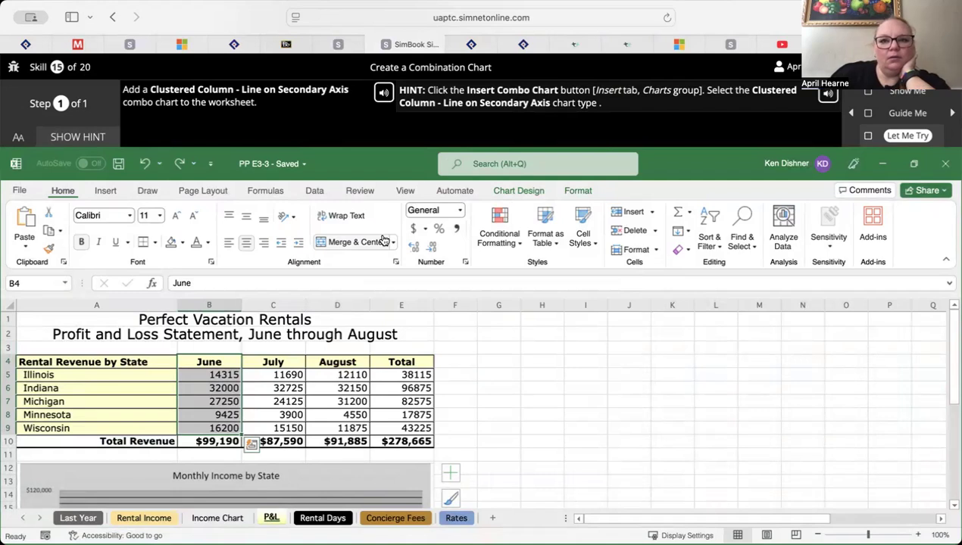
{"action": "left_click", "coordinate": [106, 190]}
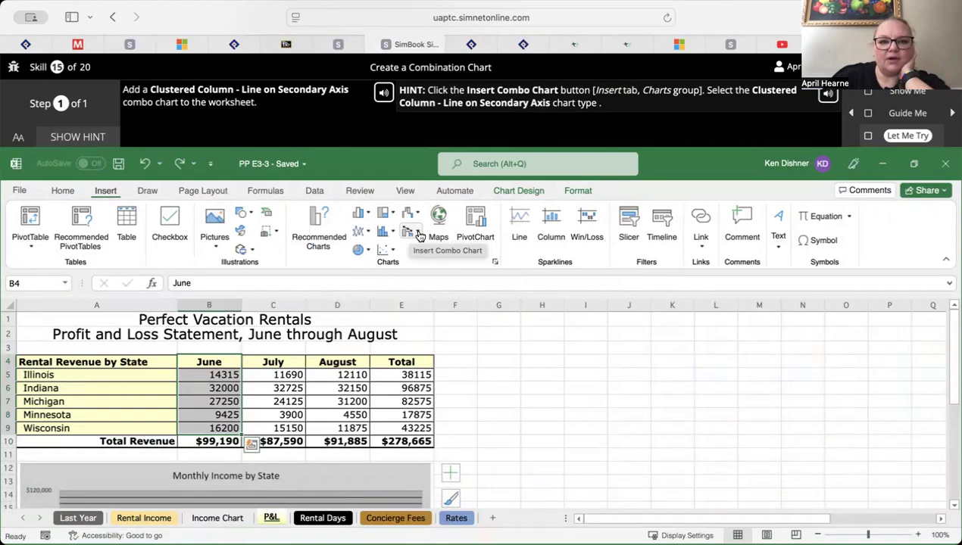
{"action": "left_click", "coordinate": [418, 235]}
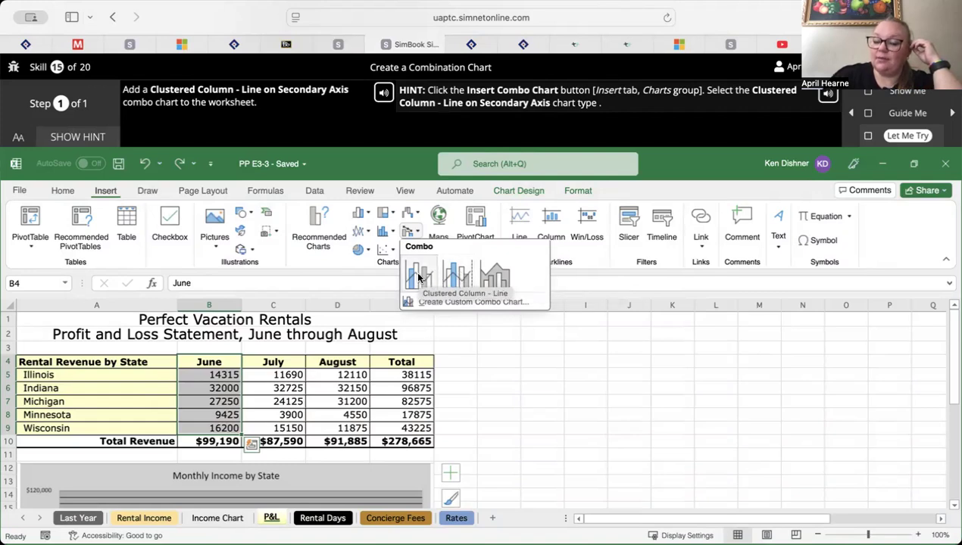
{"action": "left_click", "coordinate": [456, 275]}
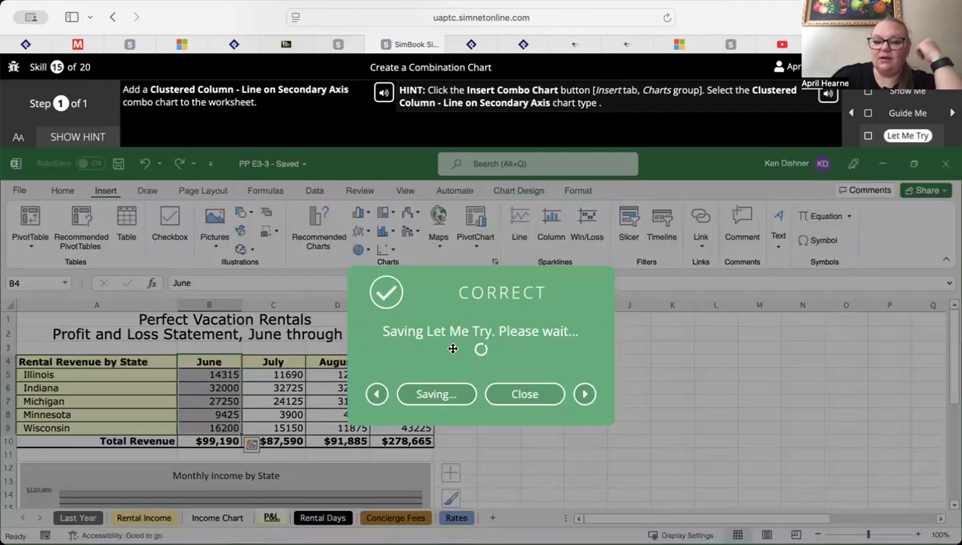
Continue to skill 16, start its Let Me Try exercise on displaying a secondary axis, and show the hint
{"action": "left_click", "coordinate": [429, 395]}
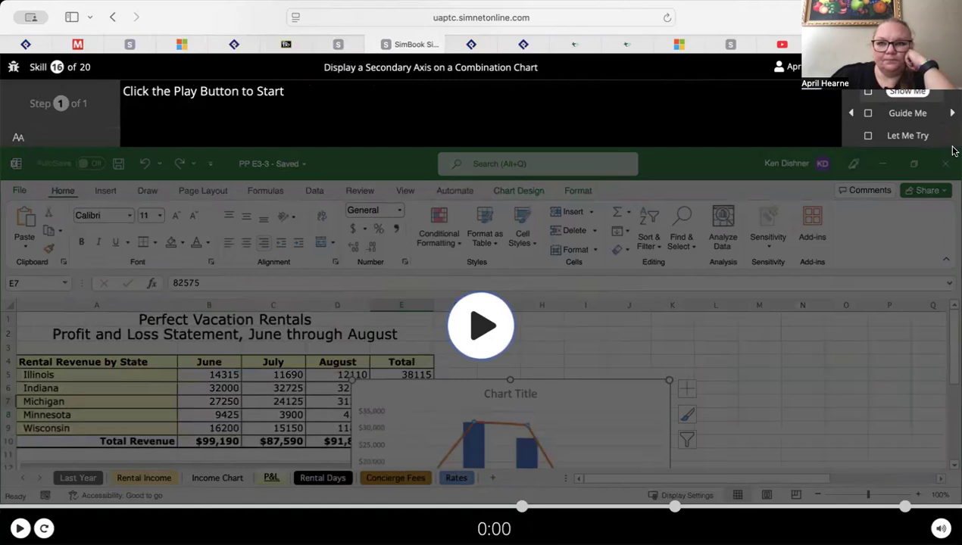
{"action": "left_click", "coordinate": [932, 114]}
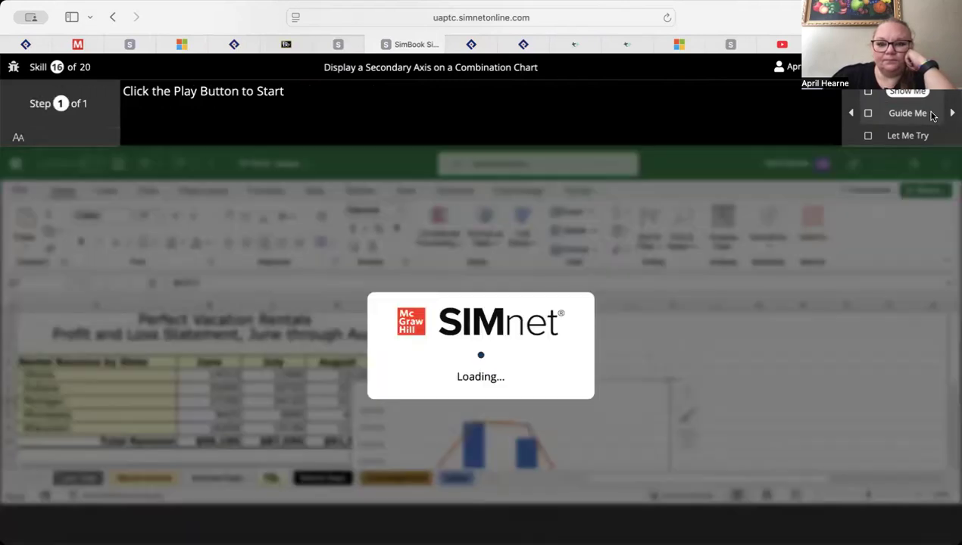
{"action": "left_click", "coordinate": [919, 136]}
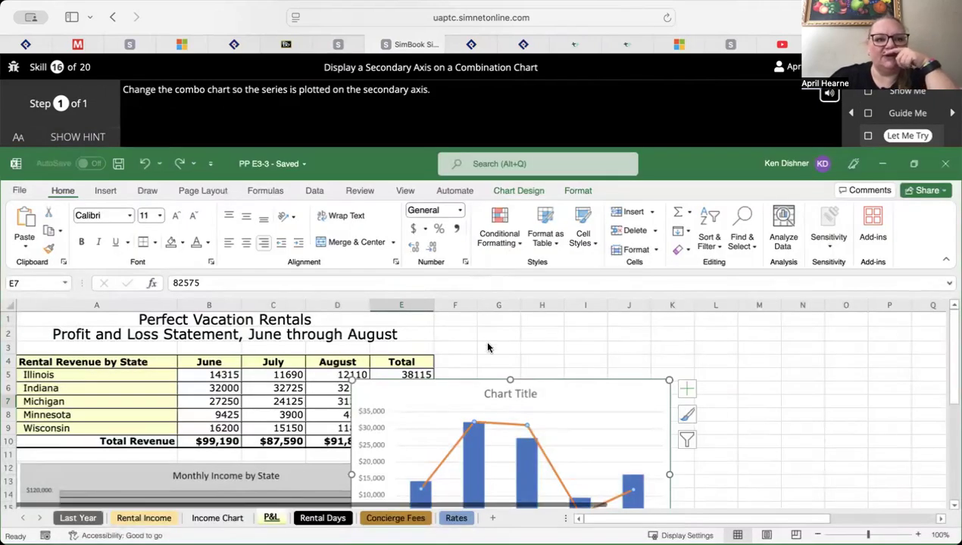
{"action": "left_click", "coordinate": [87, 143]}
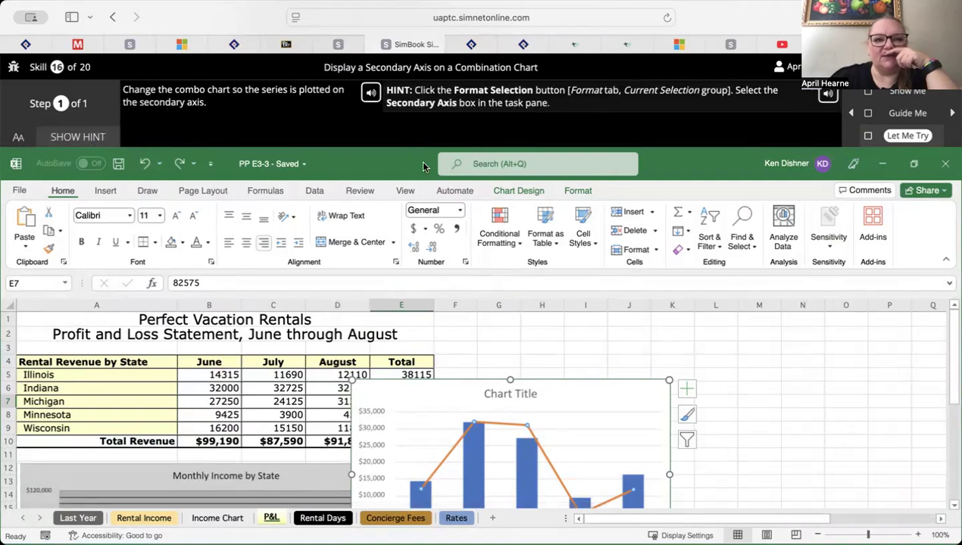
Try to choose Horizontal (Category) Axis as the chart element to format, and dismiss the feedback
{"action": "right_click", "coordinate": [590, 196]}
{"action": "left_click", "coordinate": [582, 194]}
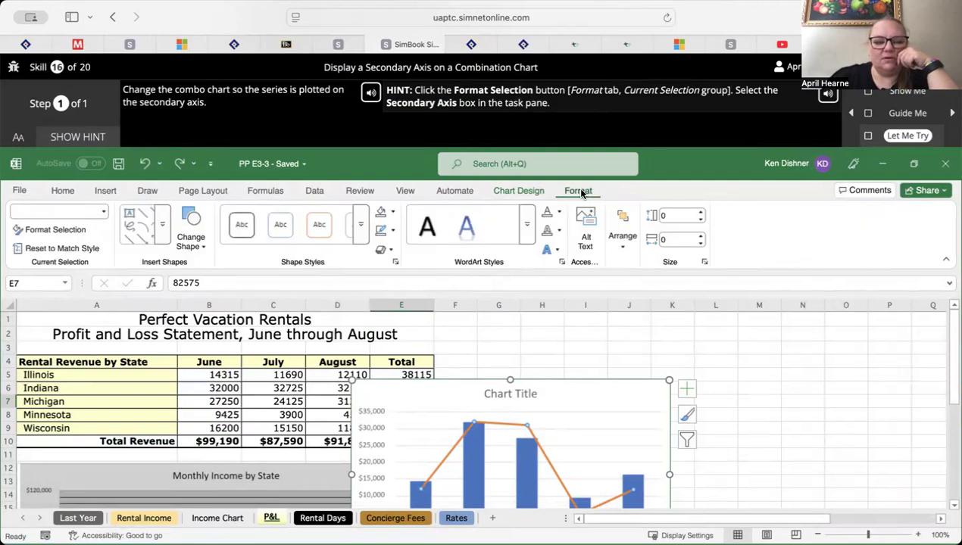
{"action": "left_click", "coordinate": [103, 215]}
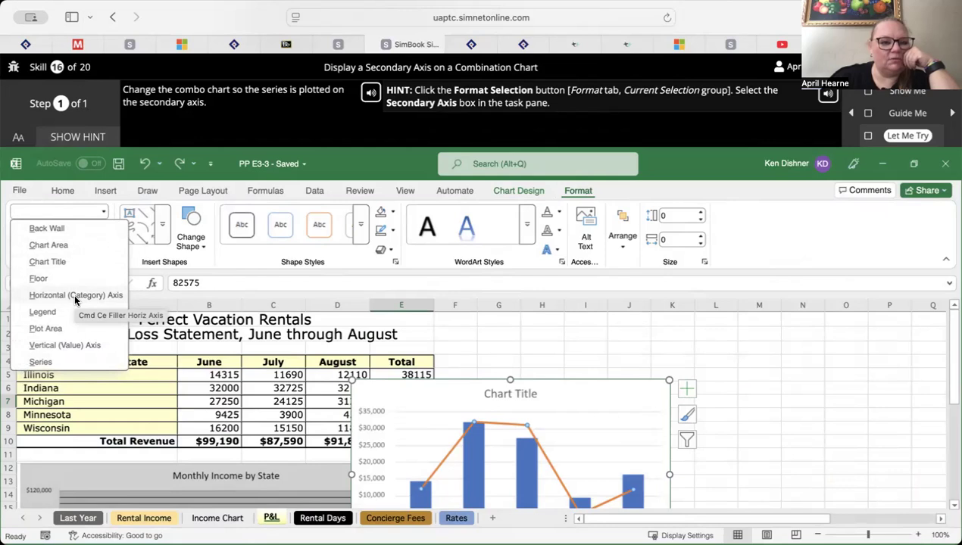
{"action": "left_click", "coordinate": [75, 297]}
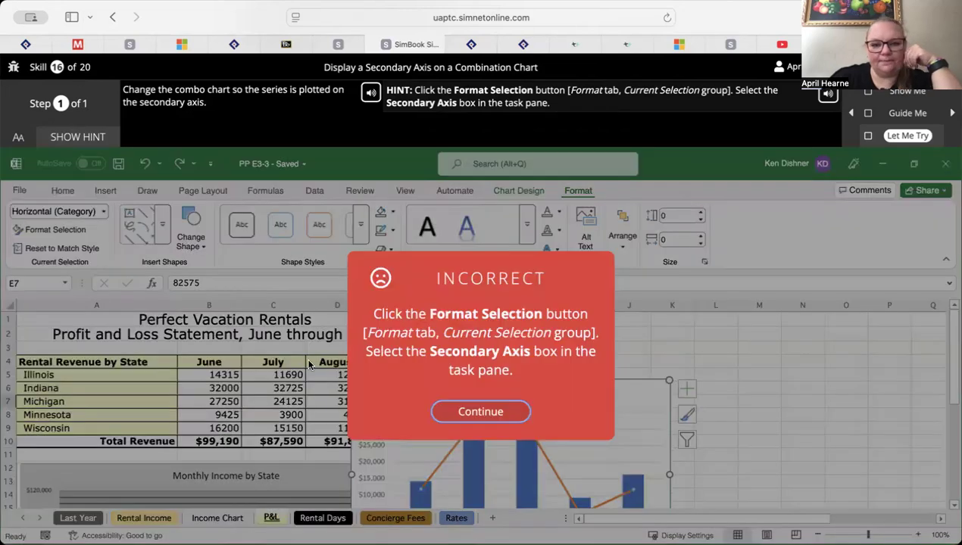
{"action": "left_click", "coordinate": [473, 419]}
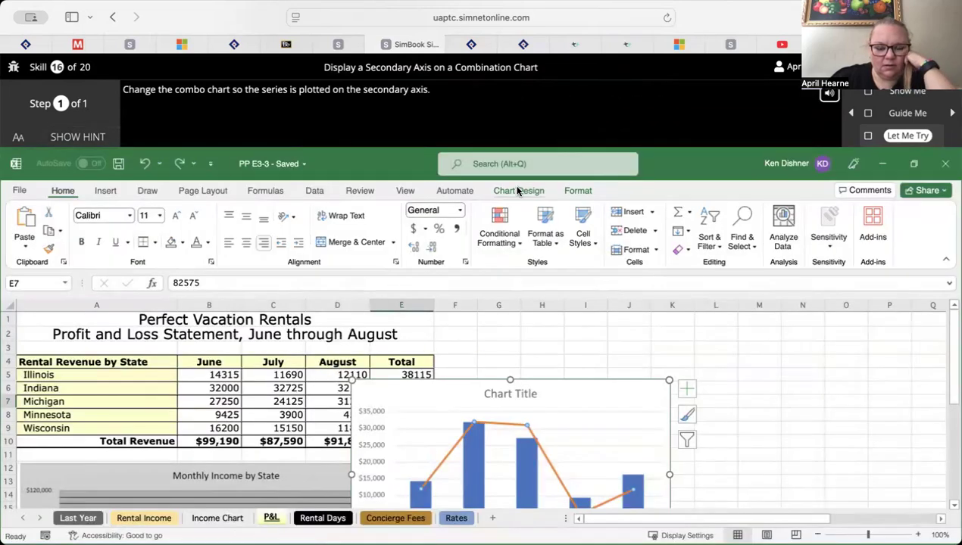
Show the hint and plot the combo chart's data series on the Secondary Axis through Format Selection
{"action": "left_click", "coordinate": [578, 193]}
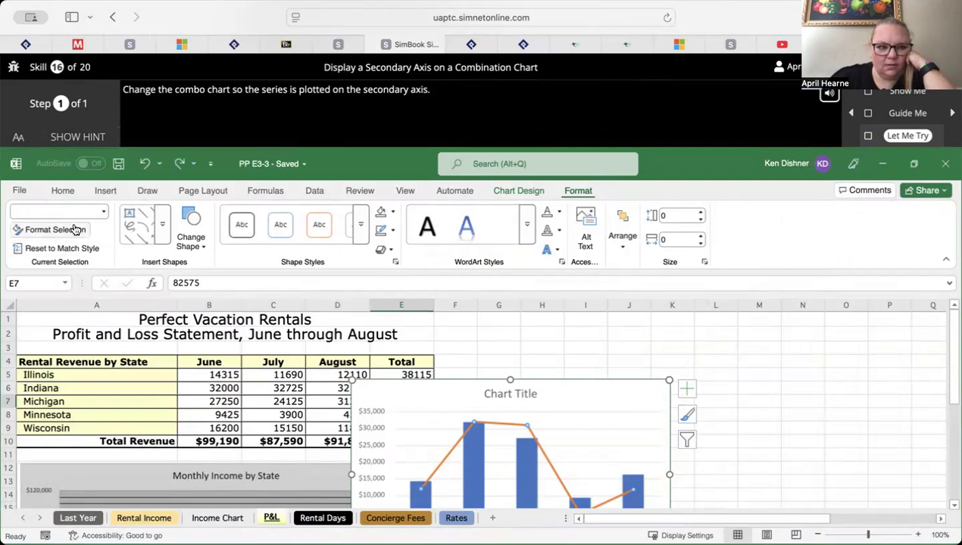
{"action": "left_click", "coordinate": [88, 136]}
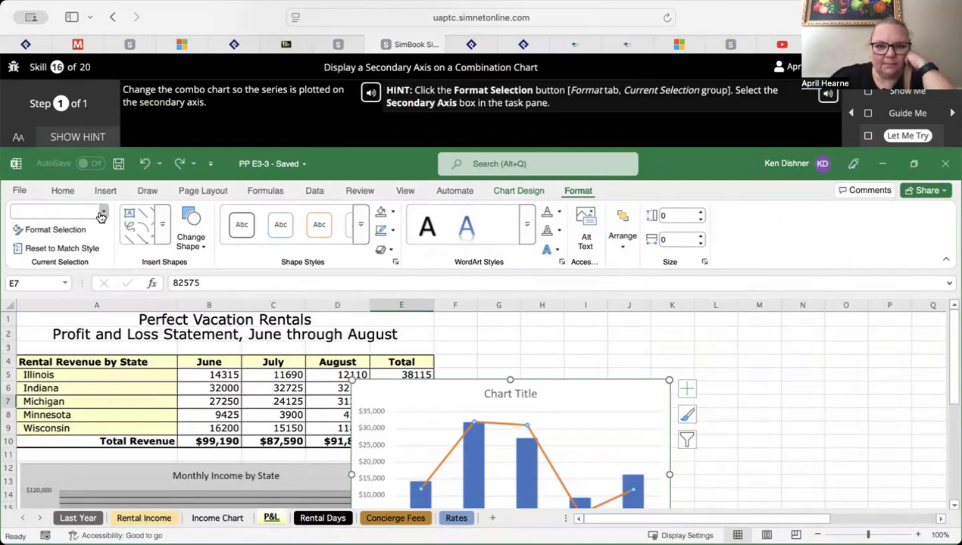
{"action": "left_click", "coordinate": [74, 230]}
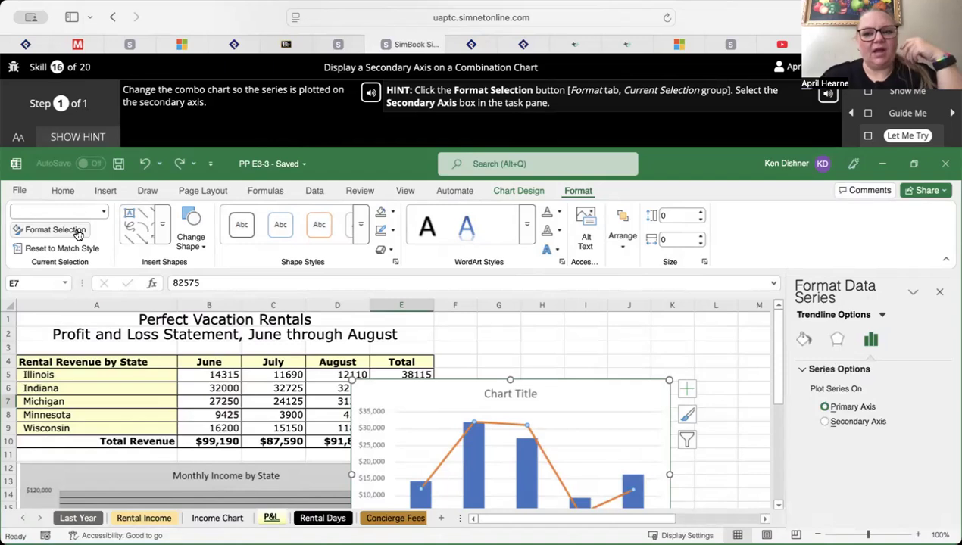
{"action": "left_click", "coordinate": [825, 422]}
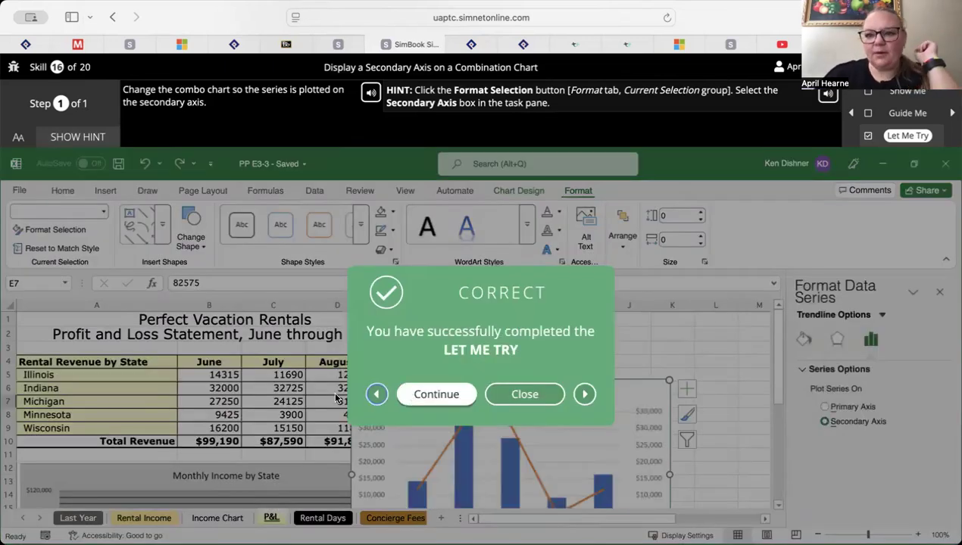
Continue to skill 17, start its Let Me Try exercise on creating a sunburst chart, and show the hint
{"action": "left_click", "coordinate": [437, 394]}
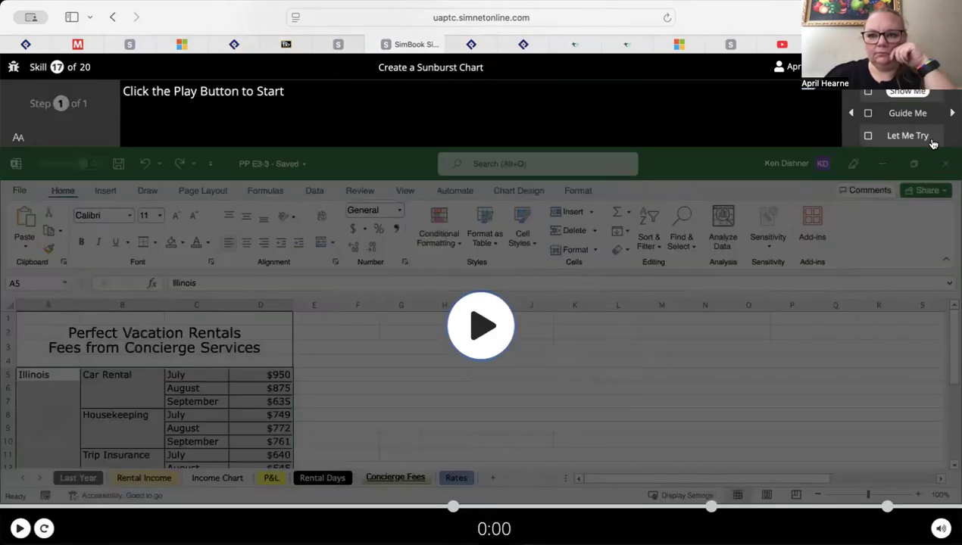
{"action": "left_click", "coordinate": [924, 137]}
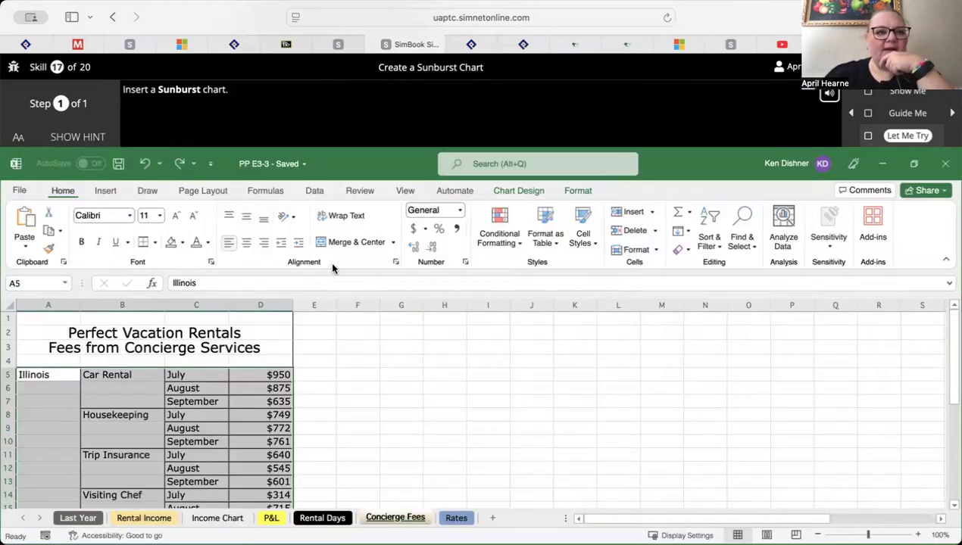
{"action": "left_click", "coordinate": [87, 138]}
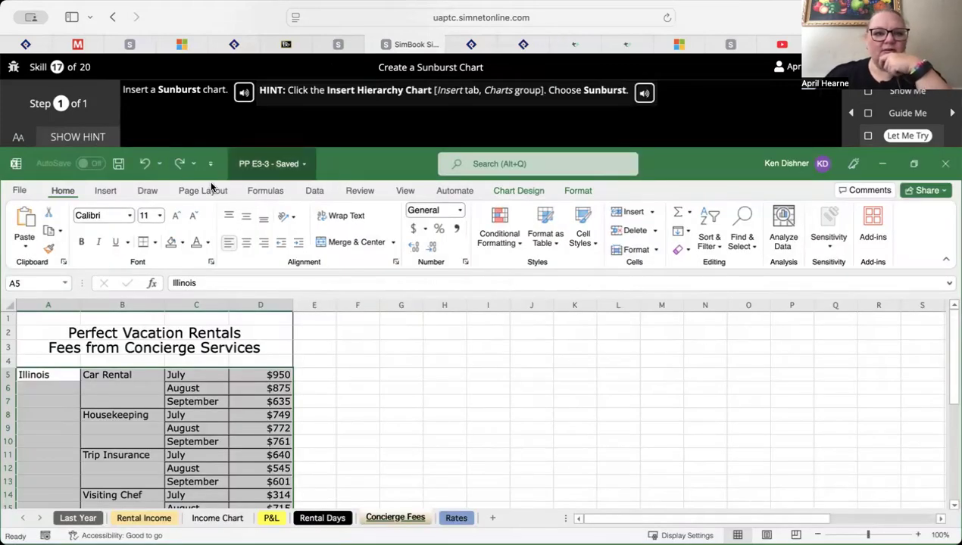
Insert a Sunburst hierarchy chart from the selected concierge fees data
{"action": "left_click", "coordinate": [110, 193]}
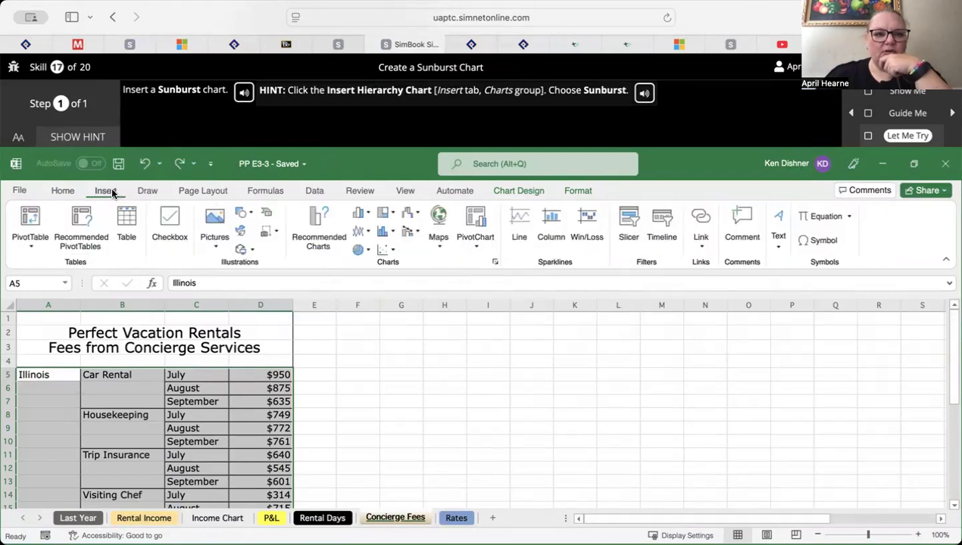
{"action": "left_click", "coordinate": [384, 215]}
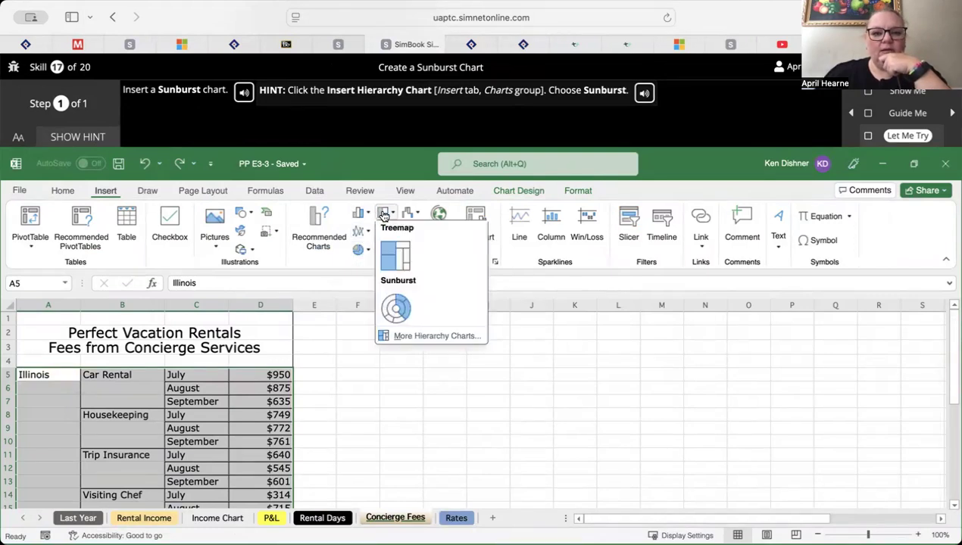
{"action": "left_click", "coordinate": [395, 306]}
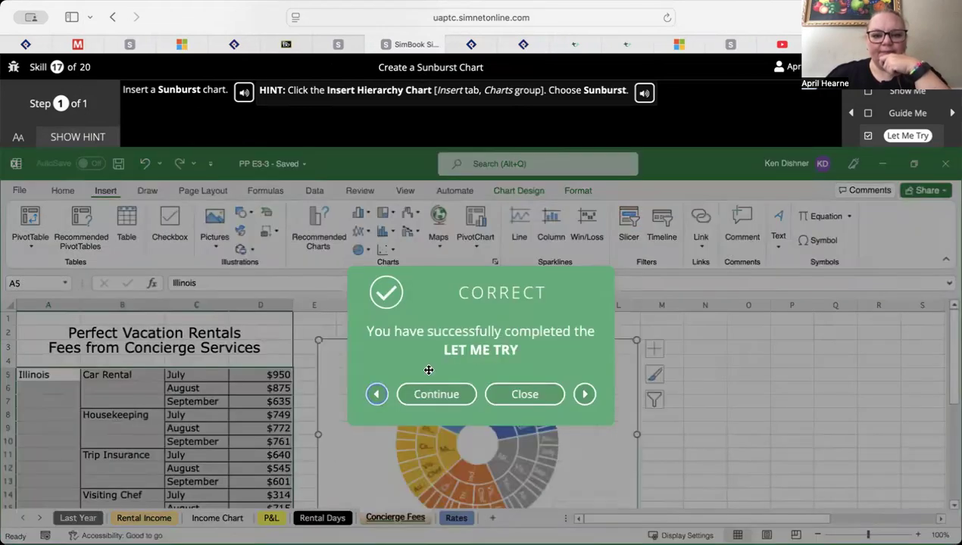
Continue to skill 18, start its Let Me Try exercise on inserting column sparklines, and show the hint
{"action": "left_click", "coordinate": [440, 395]}
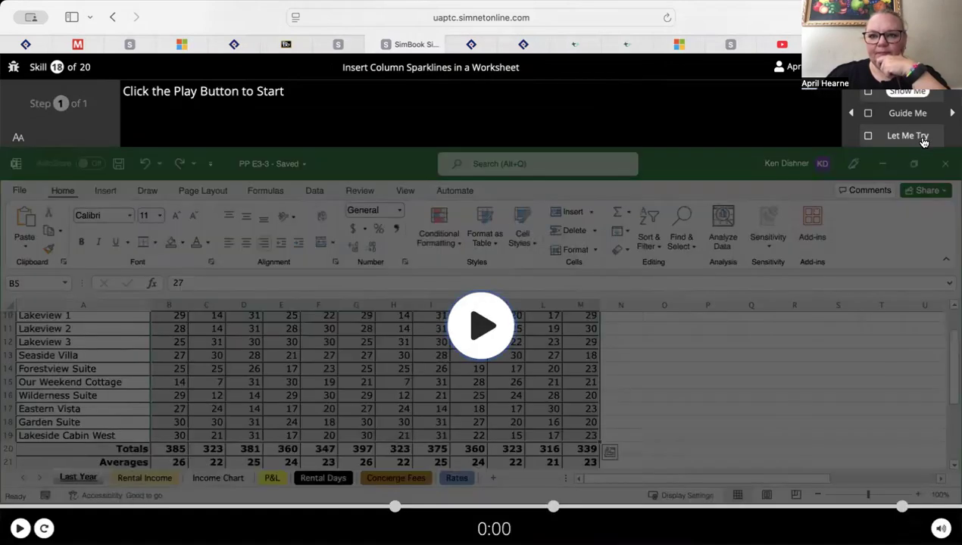
{"action": "left_click", "coordinate": [924, 143]}
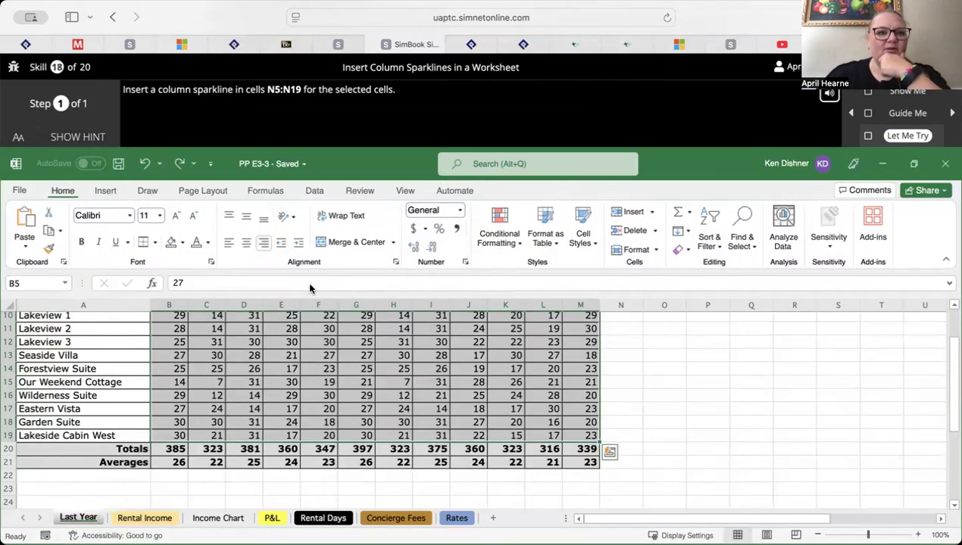
{"action": "left_click", "coordinate": [96, 135]}
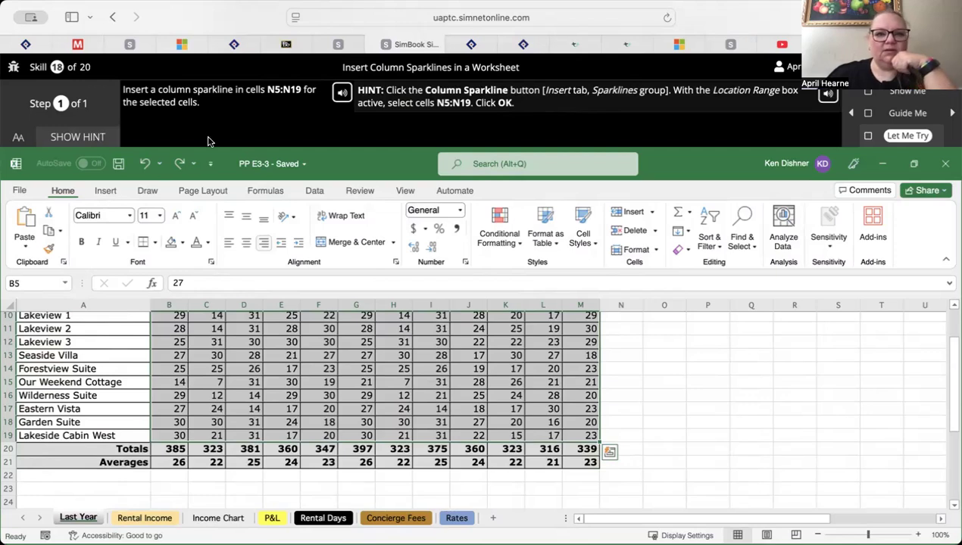
Try to create line sparklines with the data range set to N5:N19 and no location range, and dismiss the feedback
{"action": "left_click", "coordinate": [106, 191]}
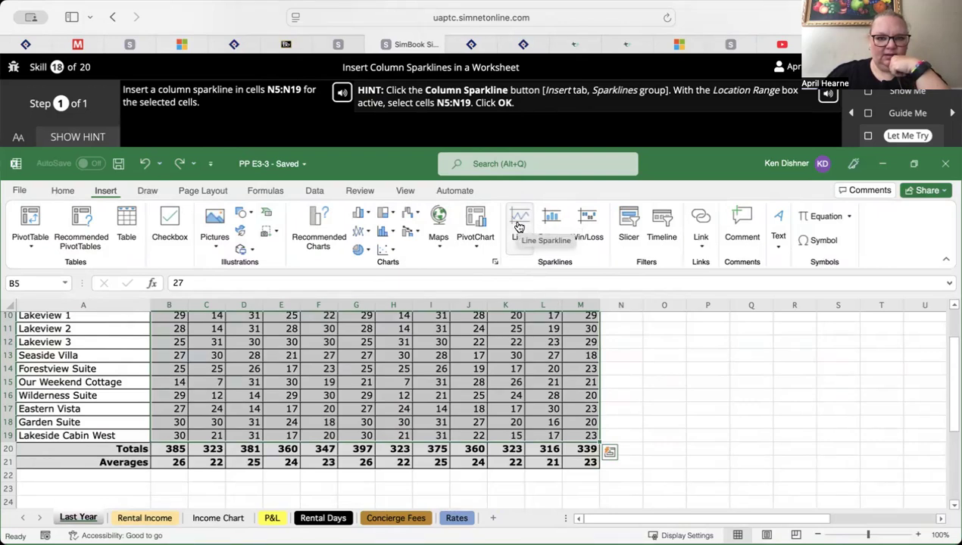
{"action": "left_click", "coordinate": [519, 225]}
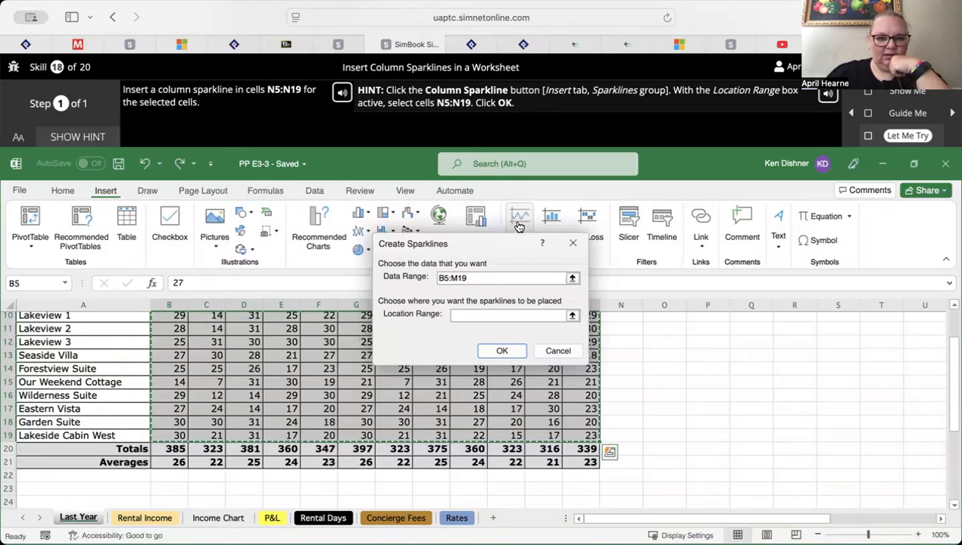
{"action": "left_click", "coordinate": [444, 278]}
{"action": "key", "text": "BackSpace"}
{"action": "type", "text": "n"}
{"action": "key", "text": "BackSpace"}
{"action": "type", "text": "N"}
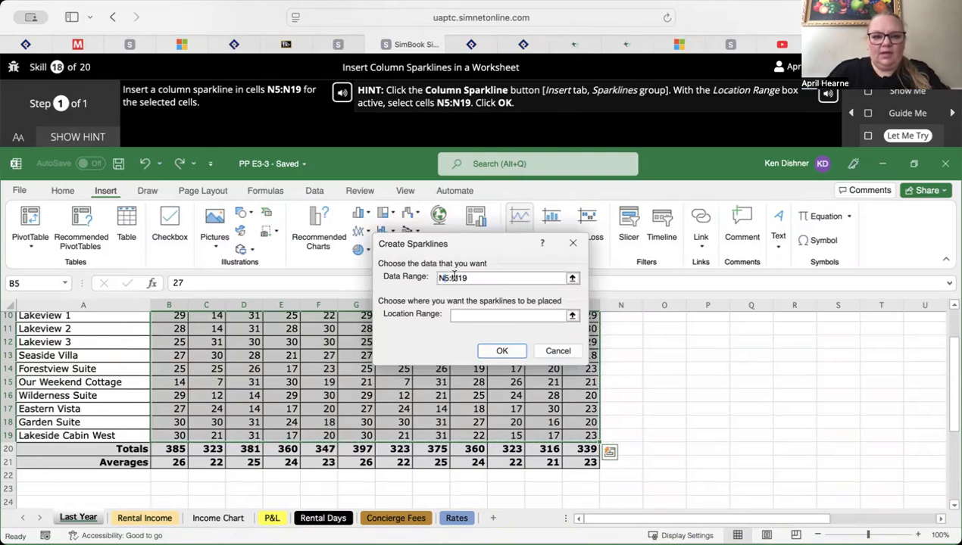
{"action": "left_click", "coordinate": [454, 278]}
{"action": "key", "text": "BackSpace"}
{"action": "type", "text": "N"}
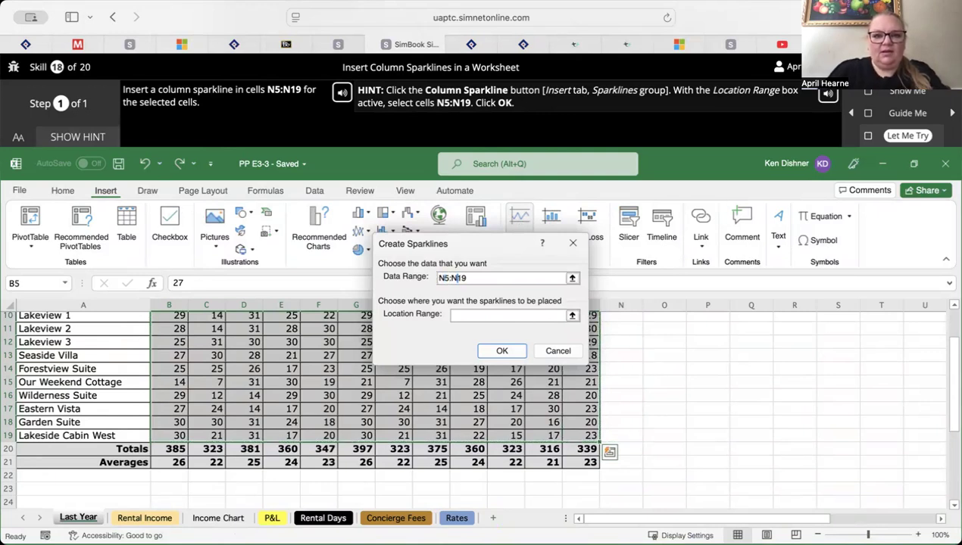
{"action": "left_click", "coordinate": [504, 351]}
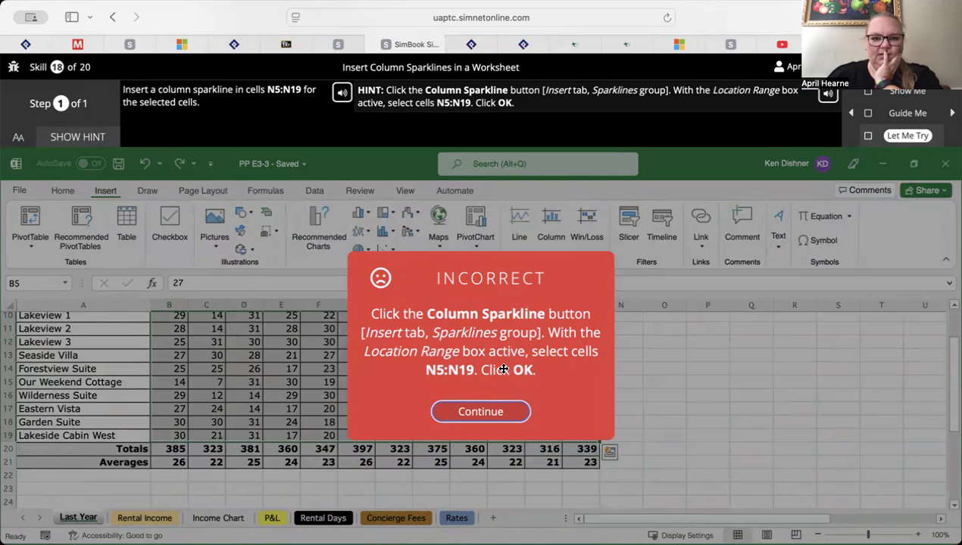
{"action": "left_click", "coordinate": [483, 413]}
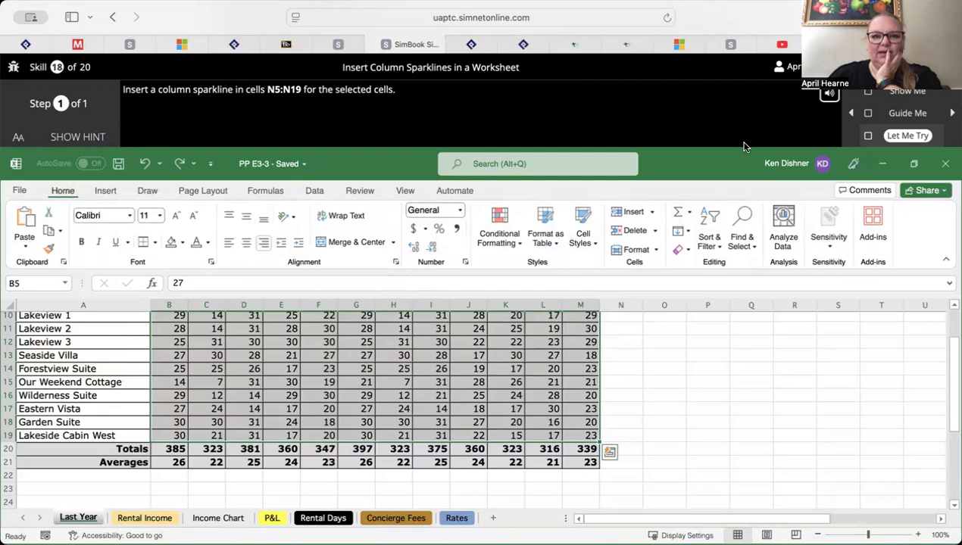
Show the hint, retry line sparklines using N5:N19 as the data range without a location range, and dismiss the feedback
{"action": "left_click", "coordinate": [72, 138]}
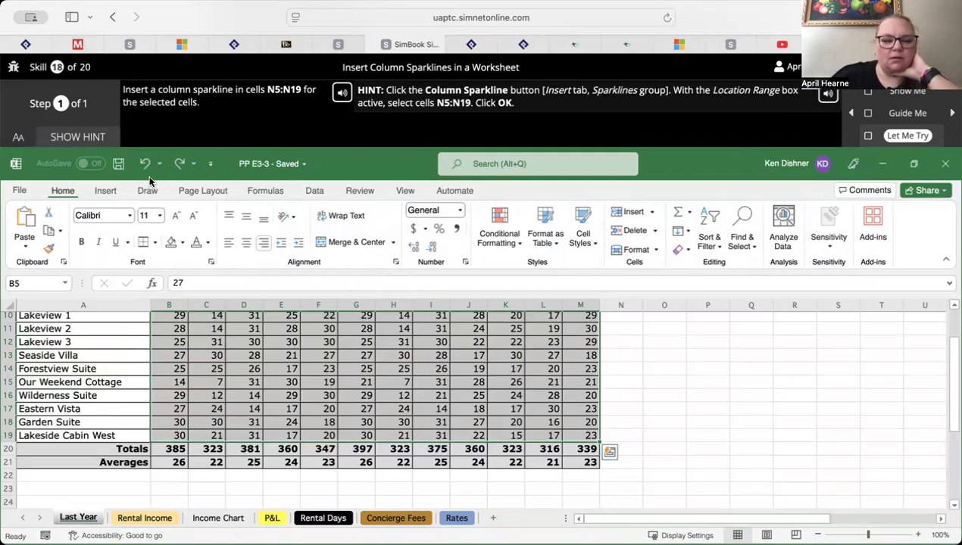
{"action": "left_click", "coordinate": [109, 190]}
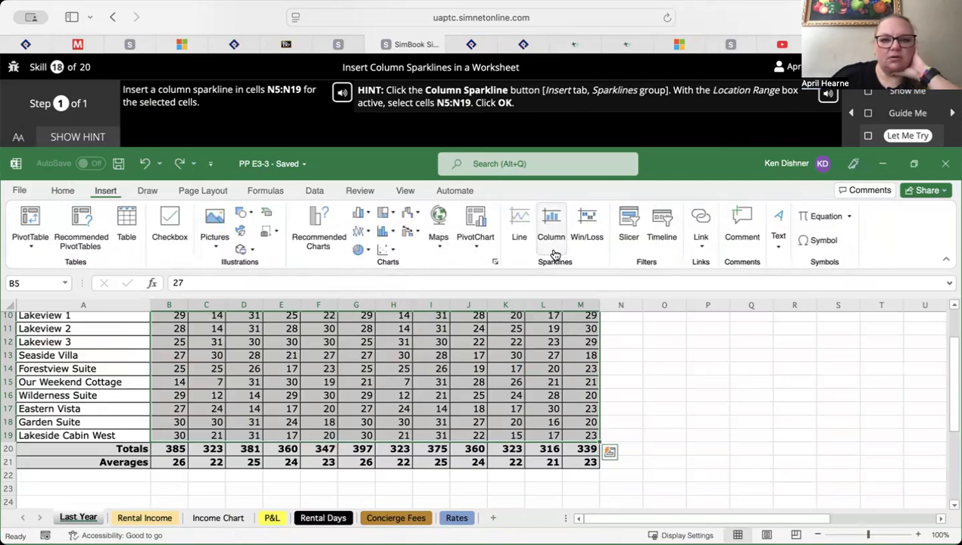
{"action": "left_click", "coordinate": [520, 221]}
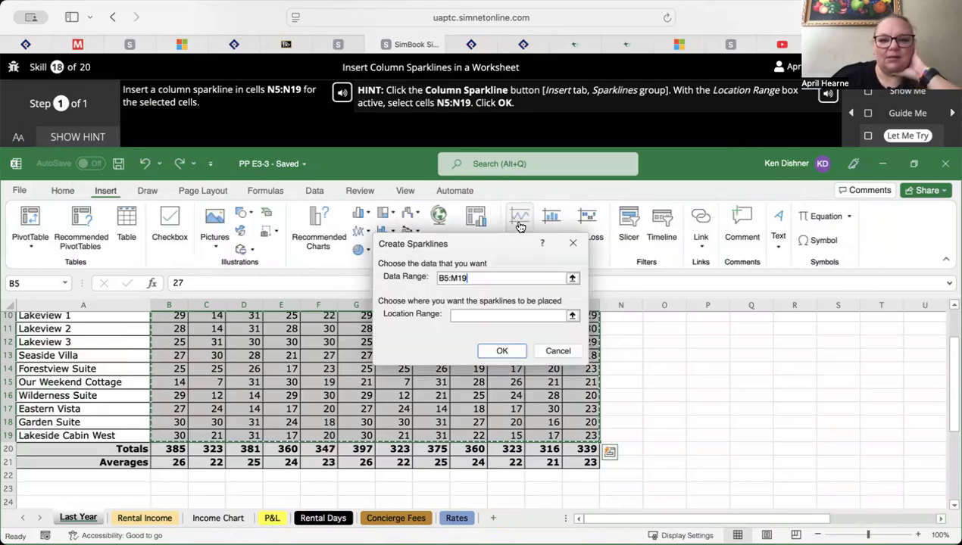
{"action": "left_click_drag", "start_coordinate": [503, 246], "coordinate": [622, 116]}
{"action": "scroll", "coordinate": [551, 399], "scroll_direction": "up", "scroll_amount": 2}
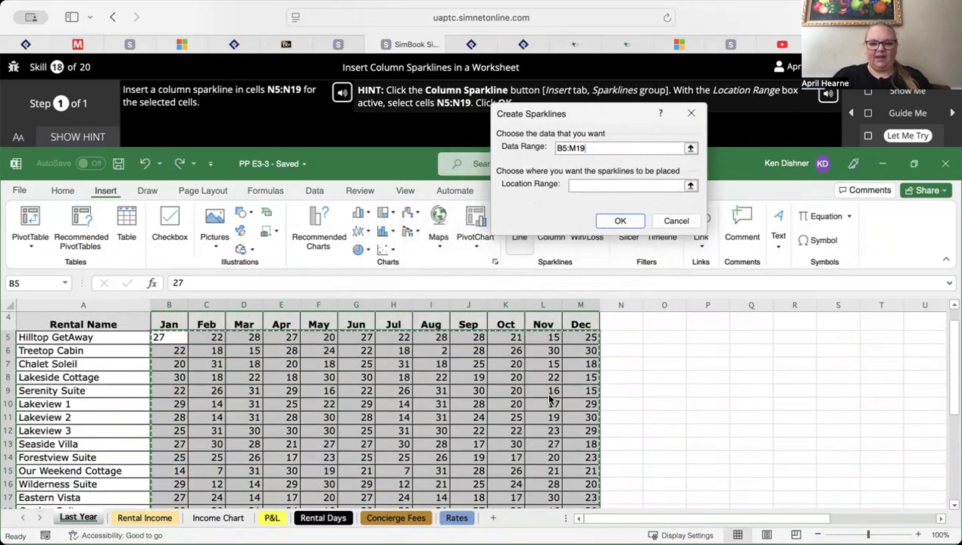
{"action": "scroll", "coordinate": [551, 399], "scroll_direction": "down", "scroll_amount": 1}
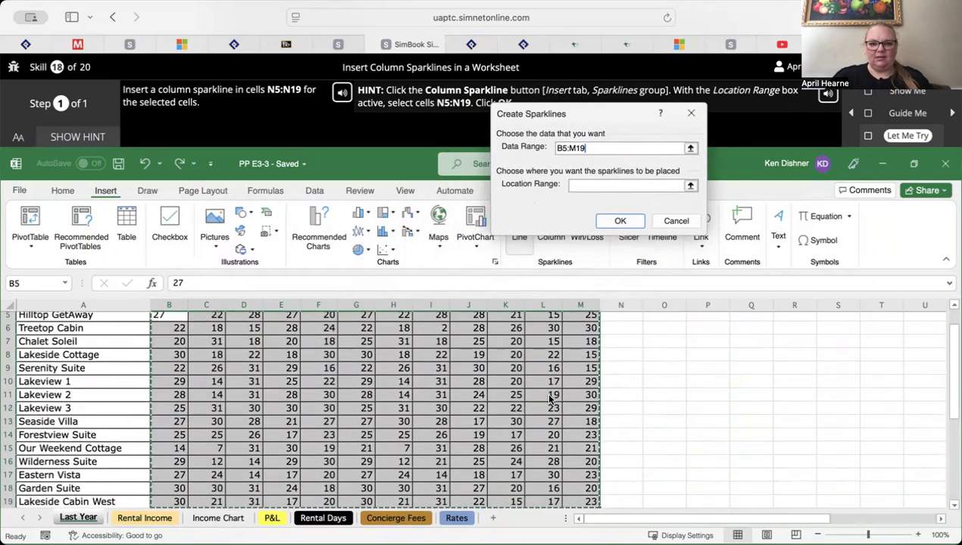
{"action": "left_click", "coordinate": [619, 331]}
{"action": "left_click_drag", "start_coordinate": [620, 332], "coordinate": [638, 396]}
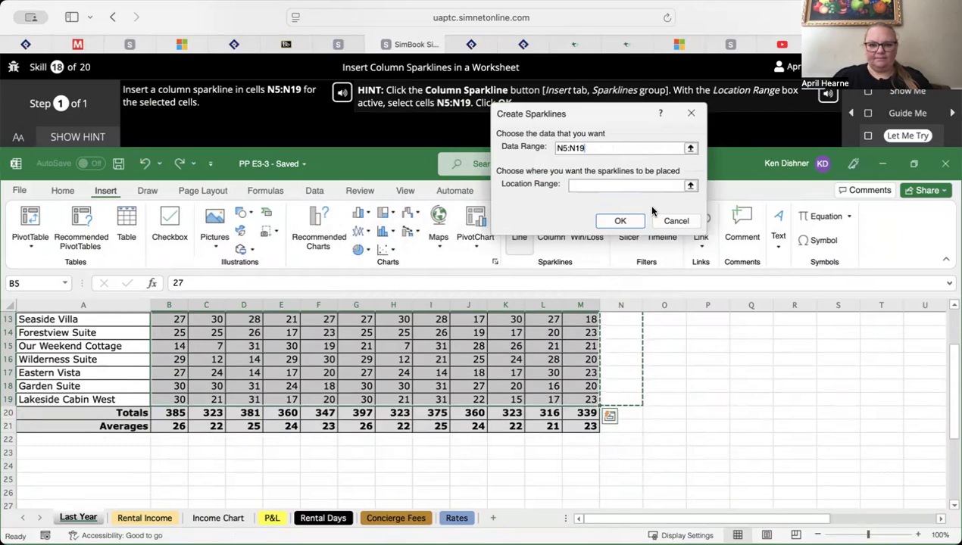
{"action": "left_click", "coordinate": [620, 221]}
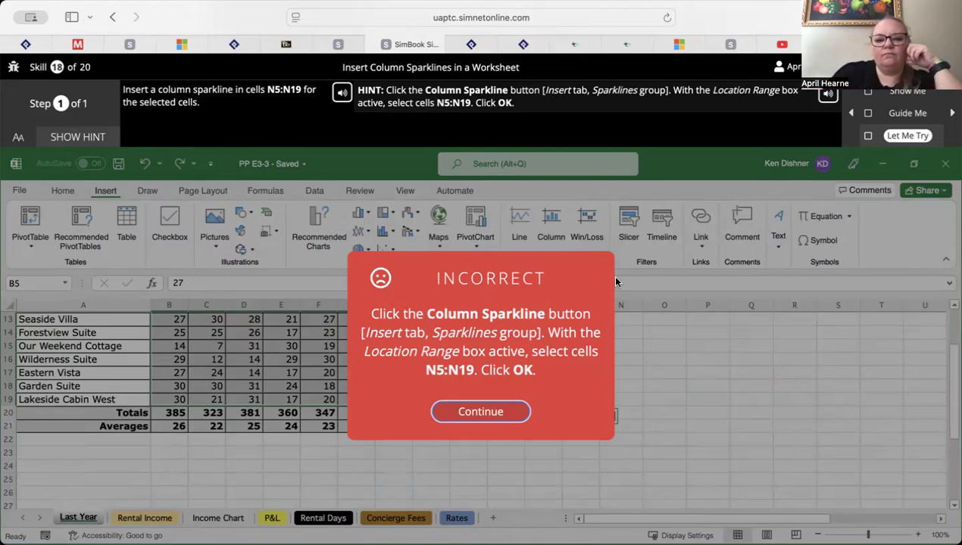
{"action": "left_click", "coordinate": [508, 415]}
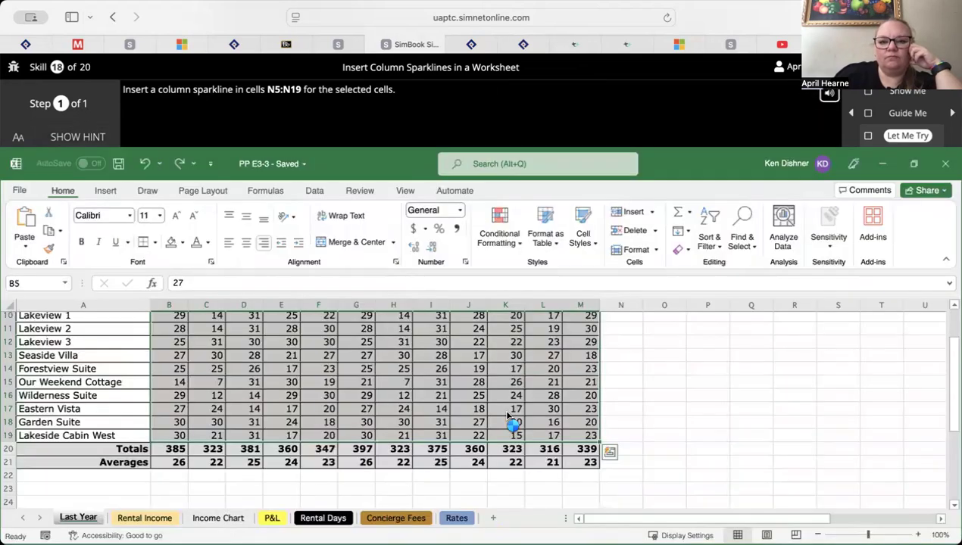
Show the hint again, try to insert column sparklines with a range selected in column N, and dismiss the feedback
{"action": "left_click", "coordinate": [104, 139]}
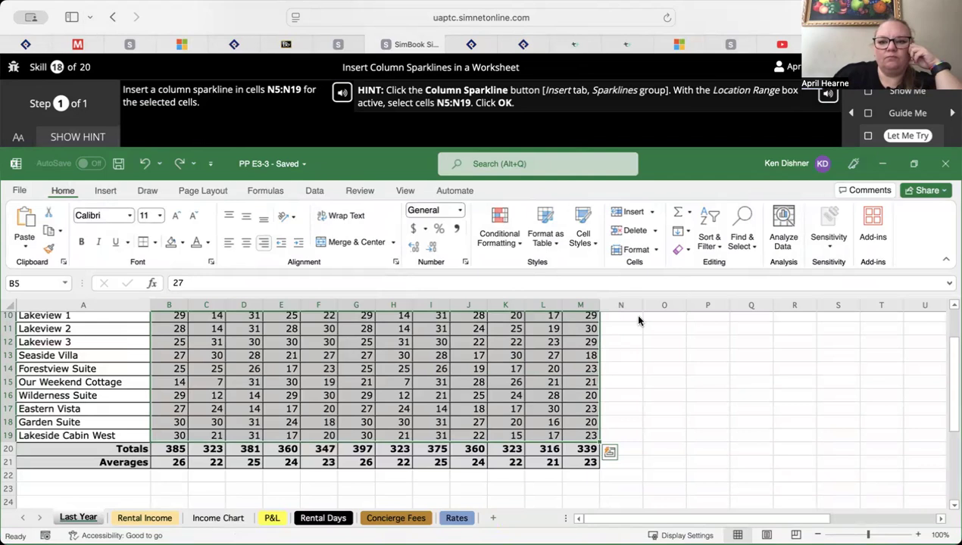
{"action": "scroll", "coordinate": [638, 320], "scroll_direction": "up", "scroll_amount": 5}
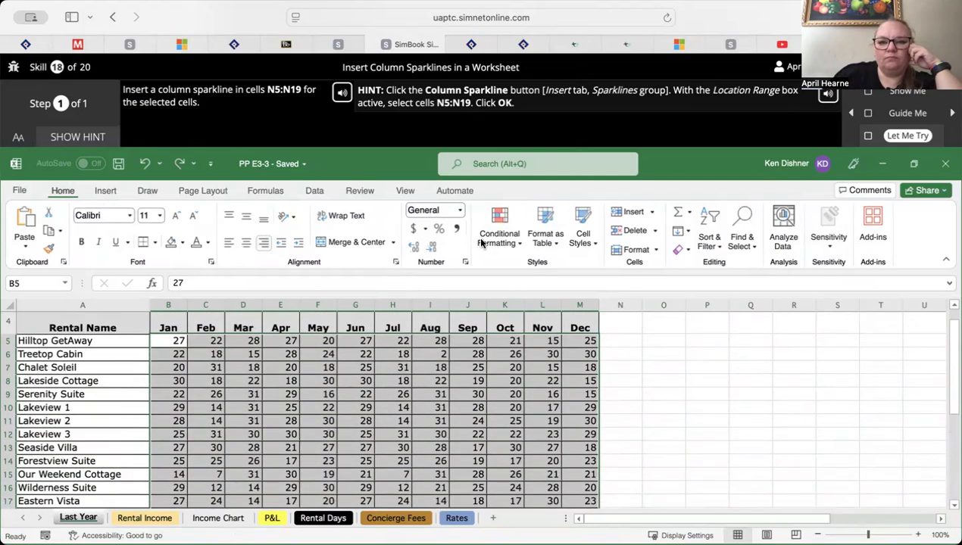
{"action": "left_click", "coordinate": [105, 191]}
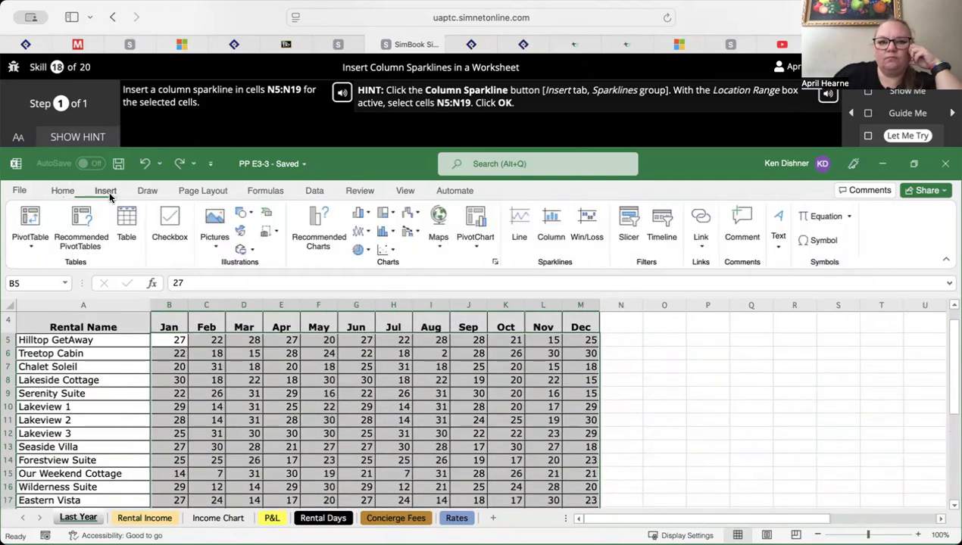
{"action": "left_click", "coordinate": [554, 229]}
{"action": "left_click", "coordinate": [616, 340]}
{"action": "left_click_drag", "start_coordinate": [616, 344], "coordinate": [624, 440]}
{"action": "left_click", "coordinate": [503, 351]}
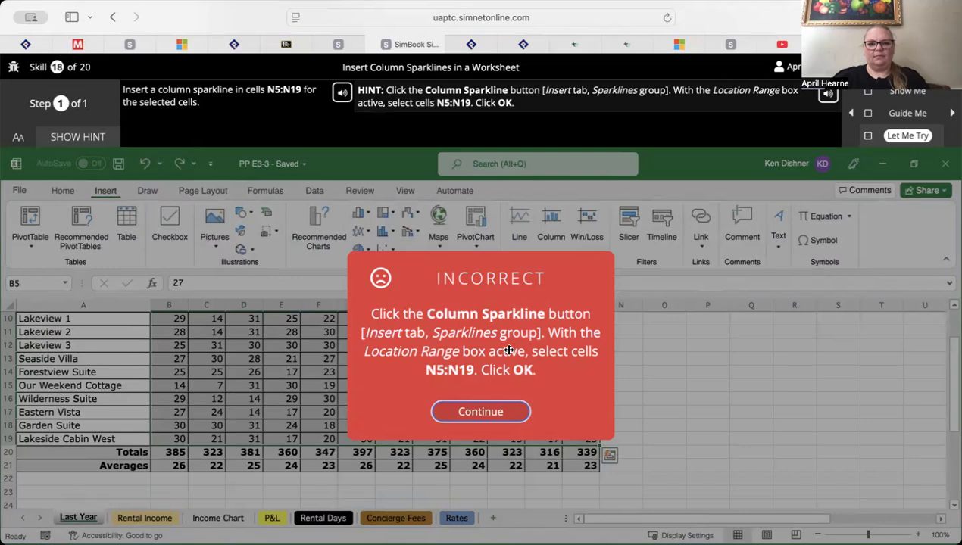
{"action": "left_click", "coordinate": [497, 414]}
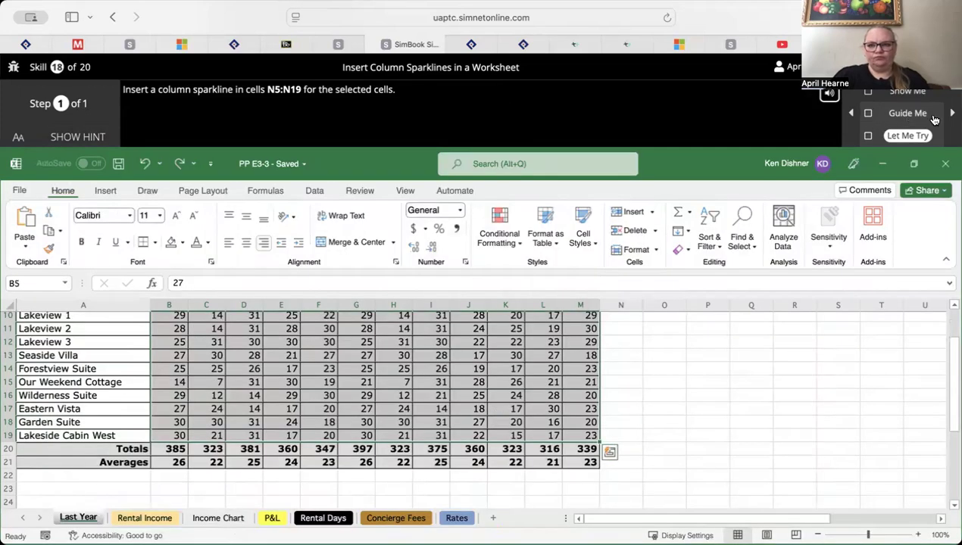
Work through the Guide Me exercise for skill 18, creating column sparklines from B5:M19 in location range N5:N19
{"action": "left_click", "coordinate": [899, 113]}
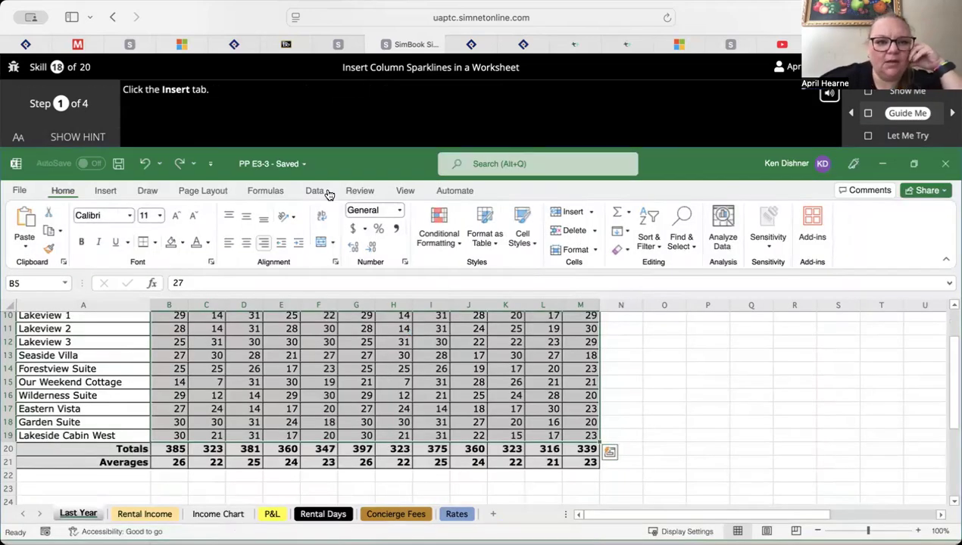
{"action": "left_click", "coordinate": [106, 193]}
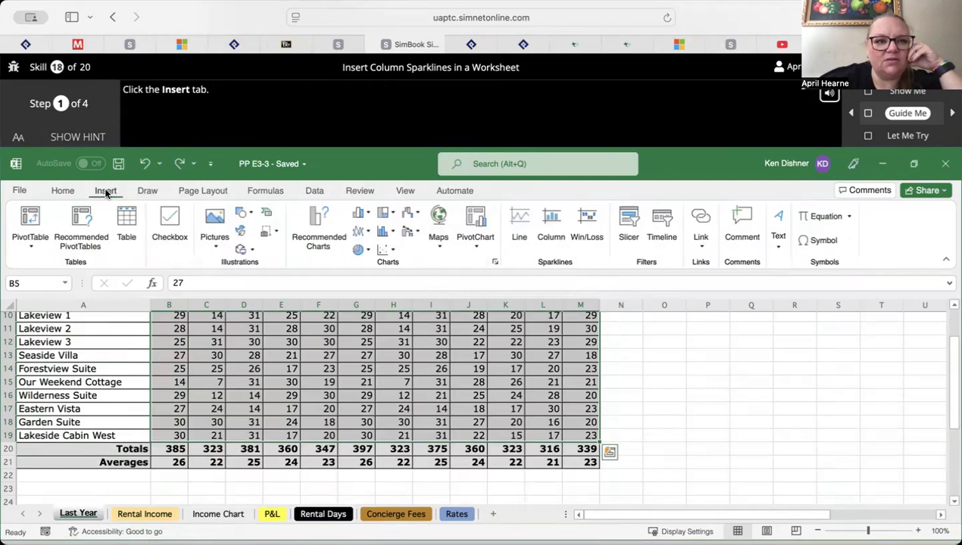
{"action": "left_click", "coordinate": [481, 390]}
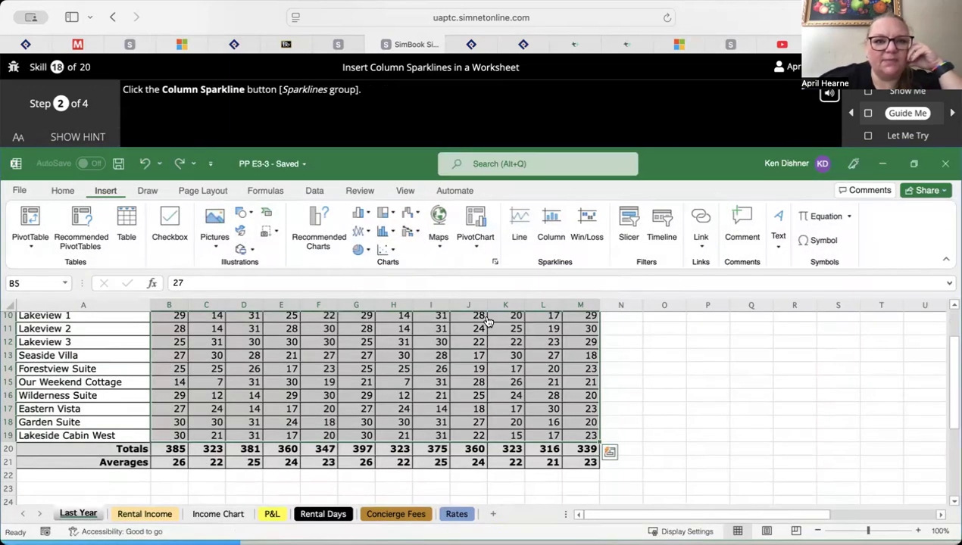
{"action": "left_click", "coordinate": [552, 223]}
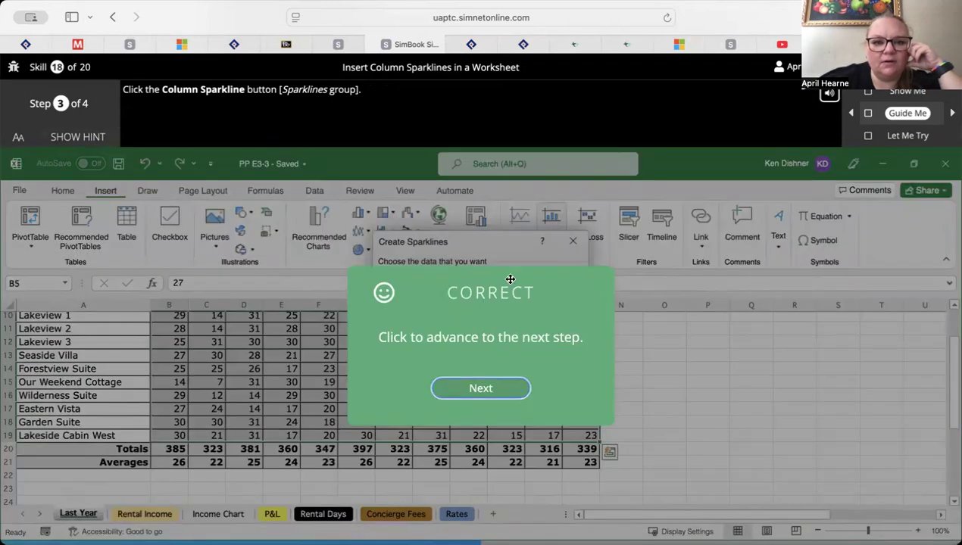
{"action": "left_click", "coordinate": [450, 391]}
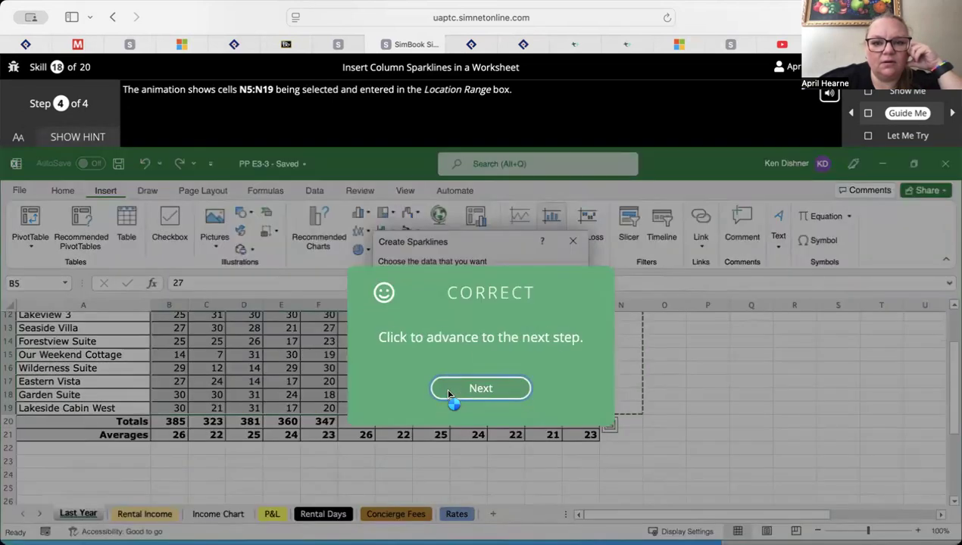
{"action": "left_click", "coordinate": [497, 390]}
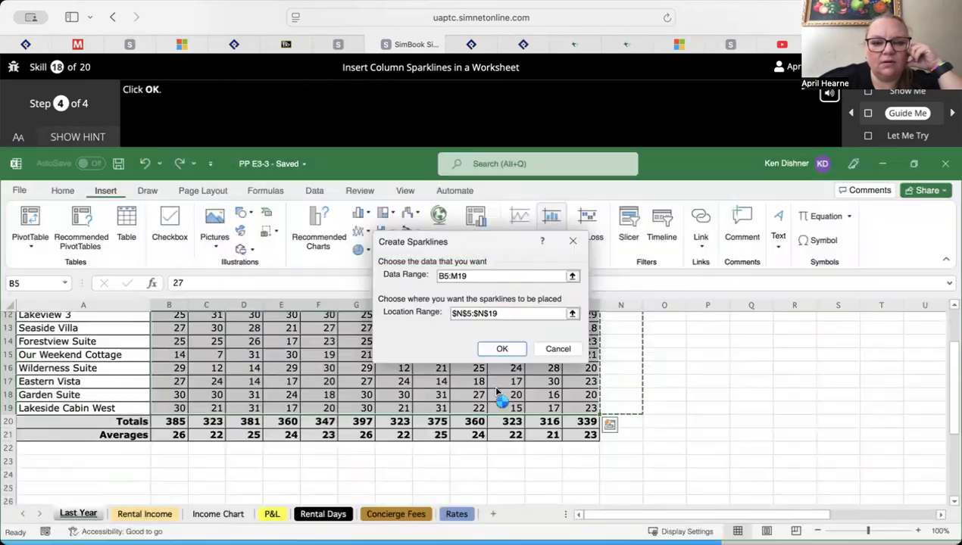
{"action": "left_click", "coordinate": [502, 349]}
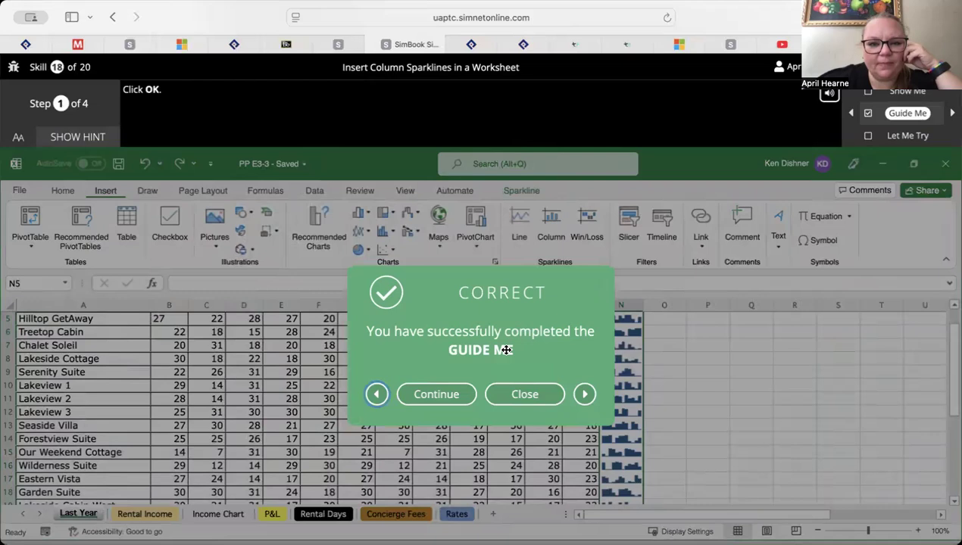
Continue to the Let Me Try exercise, show the hint, and insert column sparklines for B5:M19 in cells N5:N19
{"action": "left_click", "coordinate": [436, 394]}
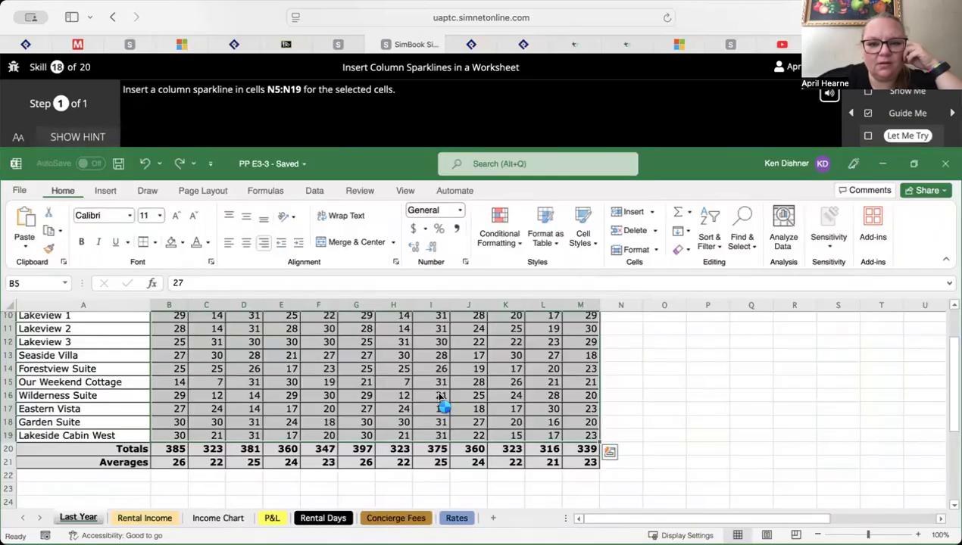
{"action": "left_click", "coordinate": [72, 136]}
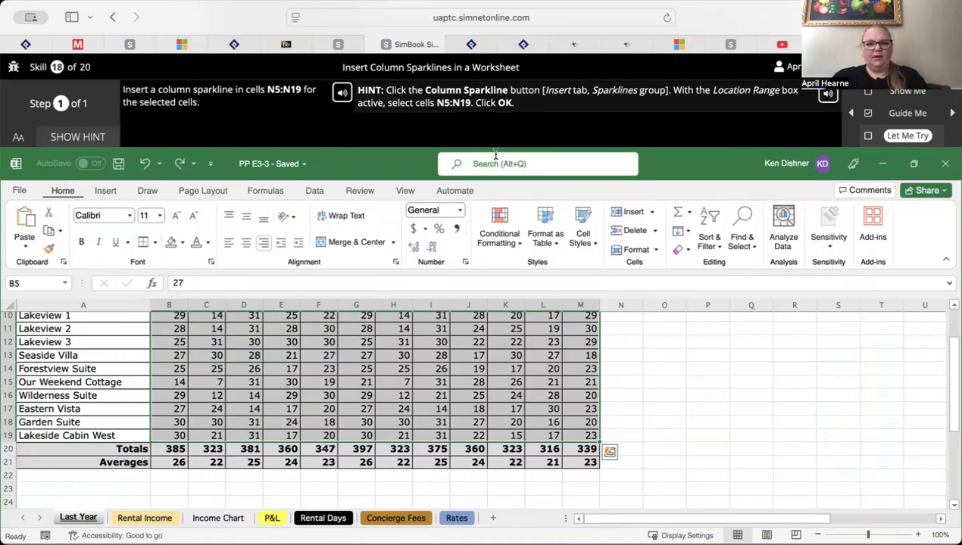
{"action": "left_click", "coordinate": [104, 191]}
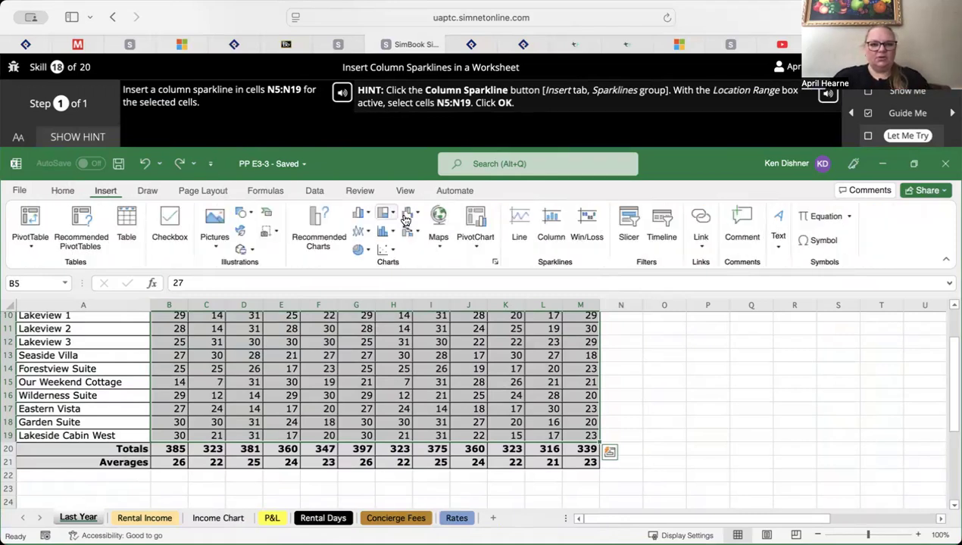
{"action": "left_click", "coordinate": [556, 225]}
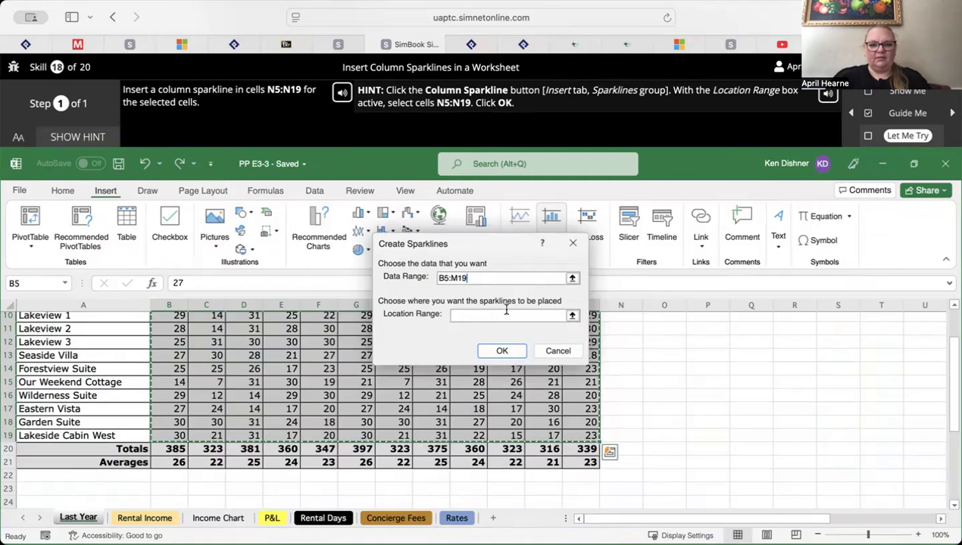
{"action": "scroll", "coordinate": [639, 355], "scroll_direction": "up", "scroll_amount": 2}
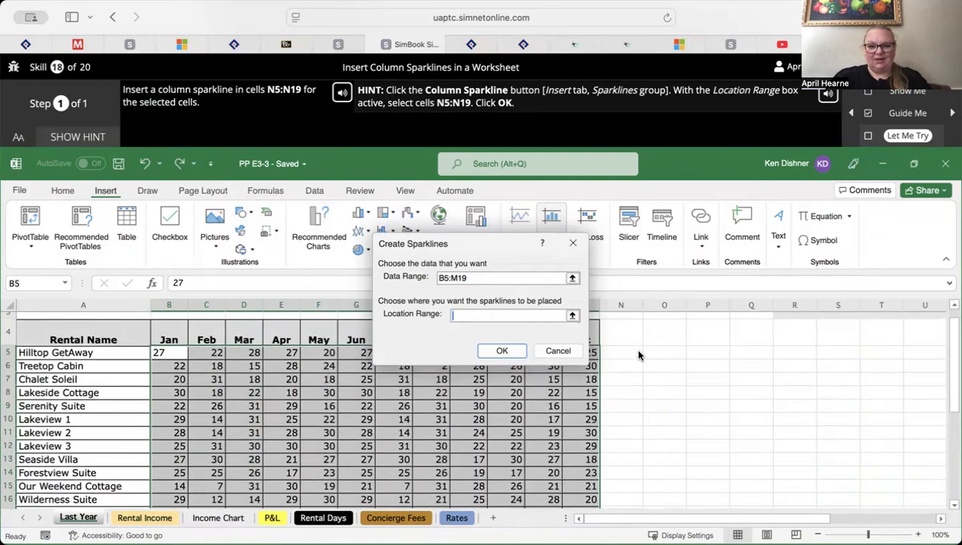
{"action": "left_click_drag", "start_coordinate": [619, 357], "coordinate": [623, 410]}
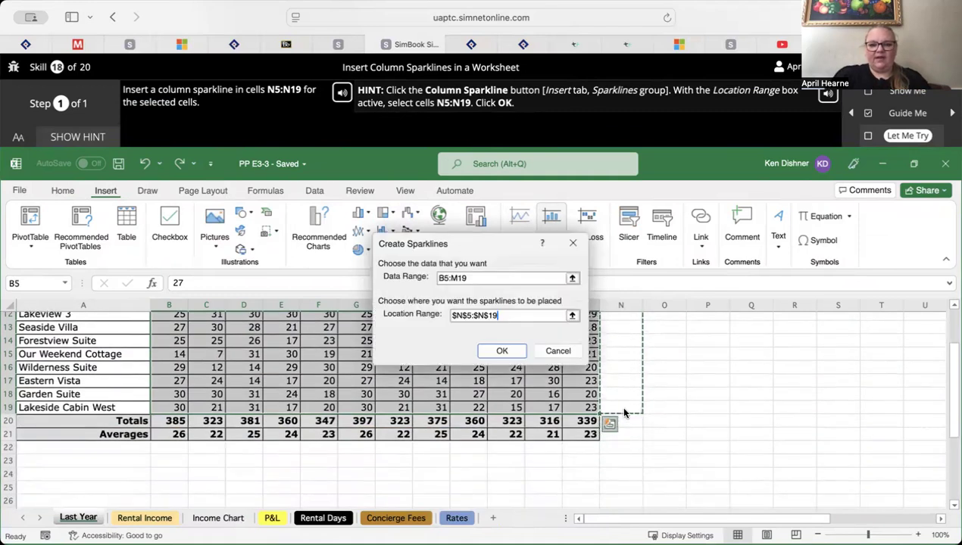
{"action": "key", "text": "Return"}
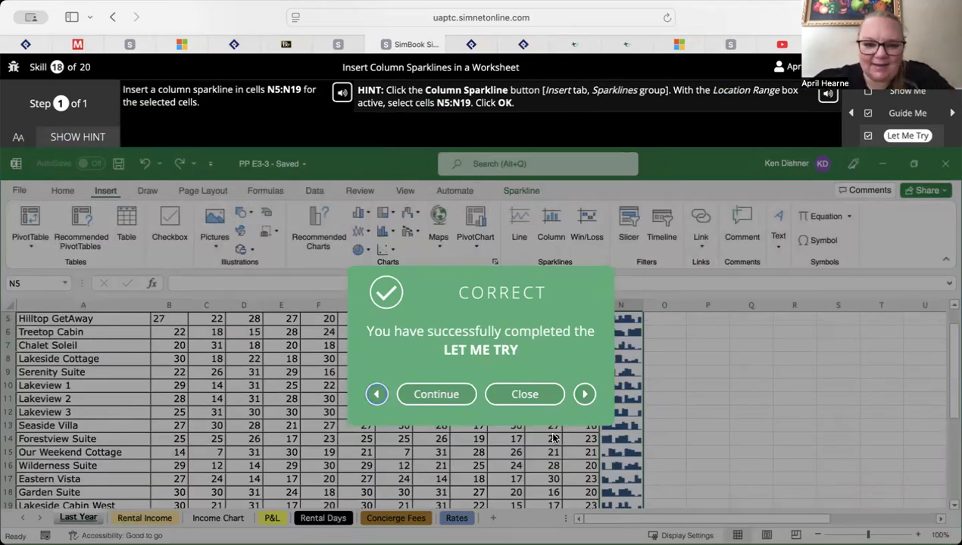
Continue to skill 19, start its Let Me Try exercise on formatting sparklines, and show the hint
{"action": "left_click", "coordinate": [439, 393]}
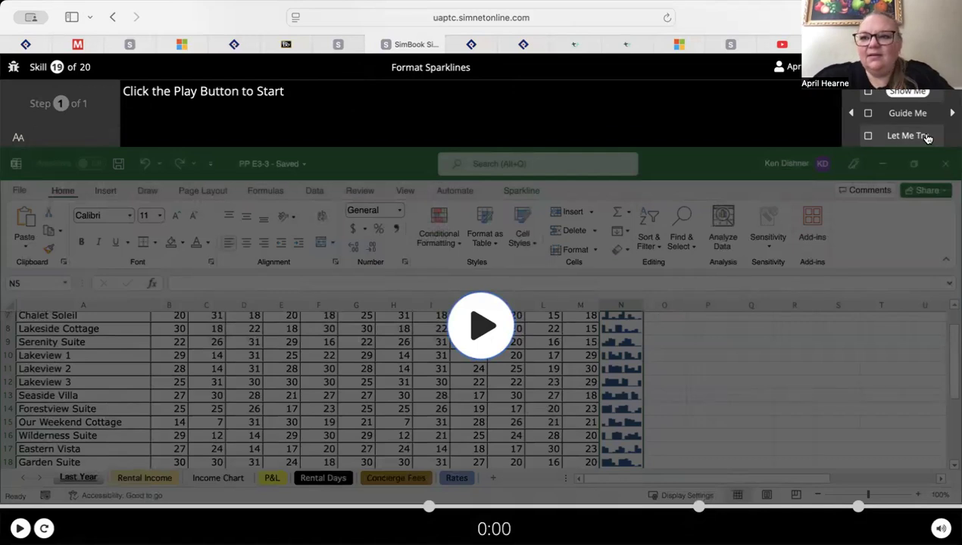
{"action": "left_click", "coordinate": [926, 137]}
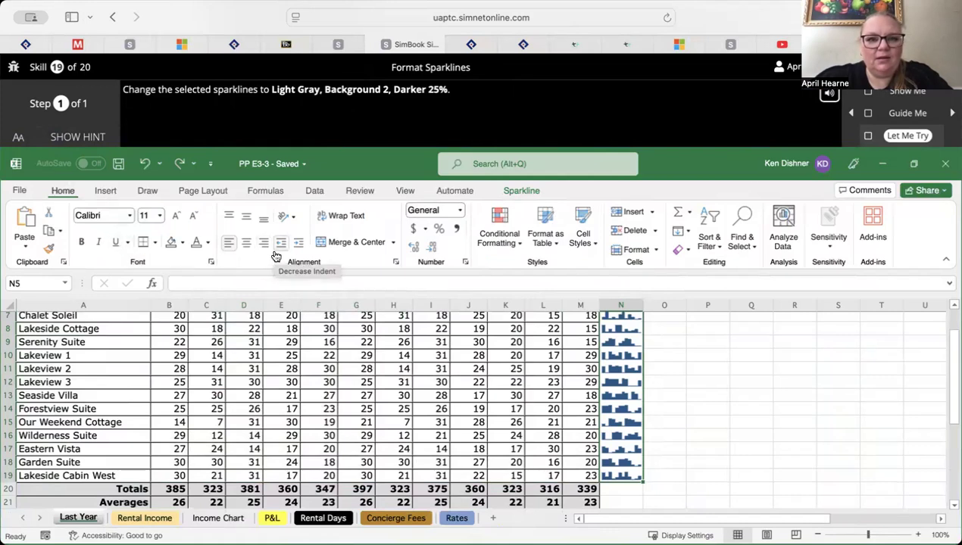
{"action": "left_click", "coordinate": [83, 139]}
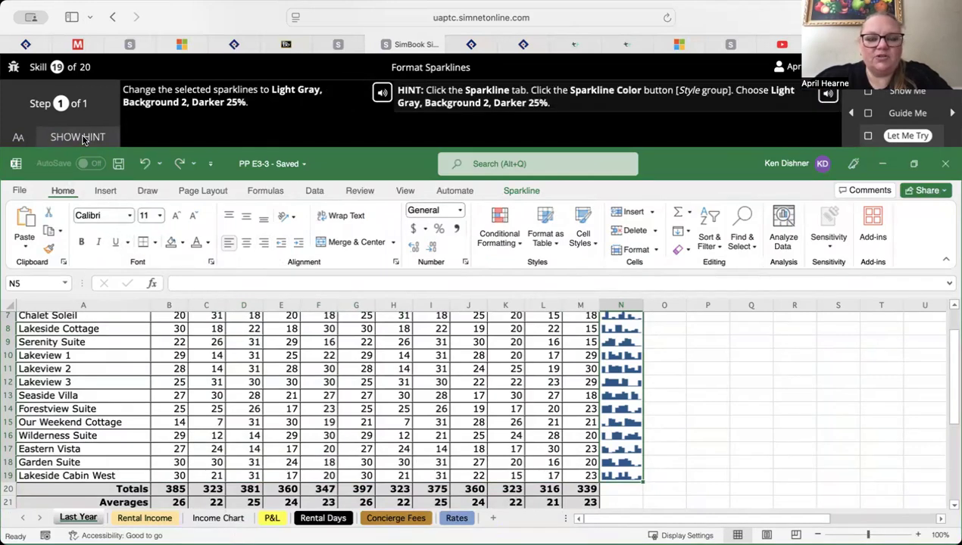
Set the selected sparklines' color to Light Gray, Background 2, Darker 25%
{"action": "left_click", "coordinate": [517, 190]}
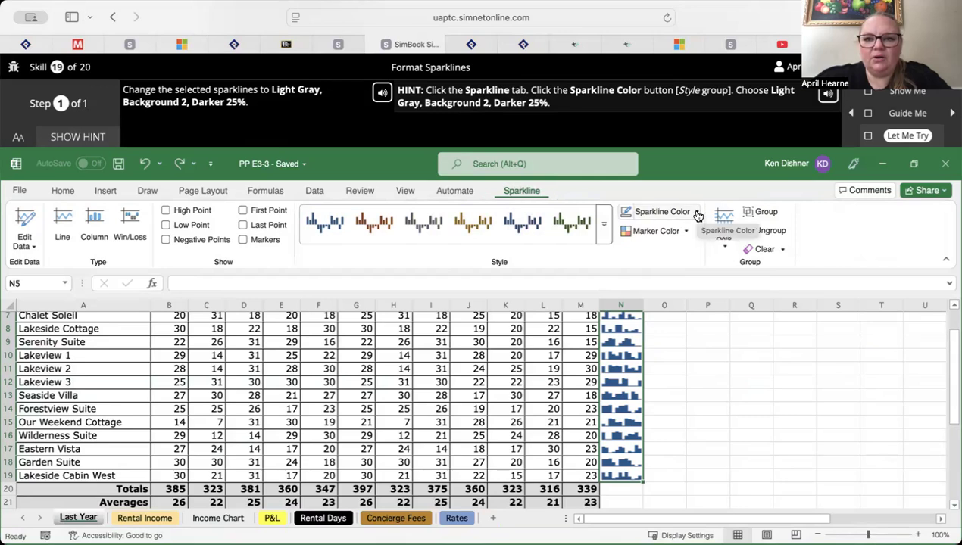
{"action": "left_click", "coordinate": [697, 215]}
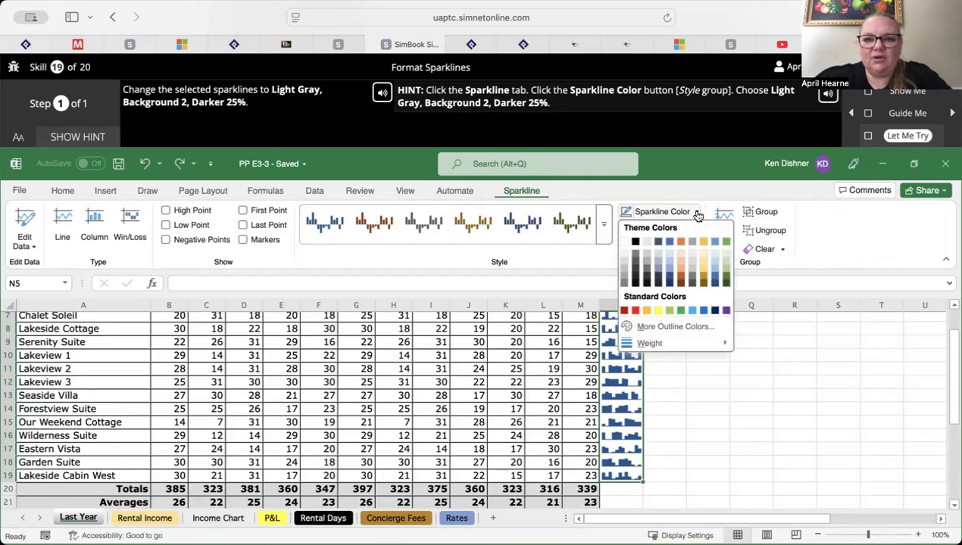
{"action": "left_click", "coordinate": [647, 267]}
Continue to skill 20, start its Let Me Try exercise on clearing sparklines, and show the hint
{"action": "left_click", "coordinate": [437, 394]}
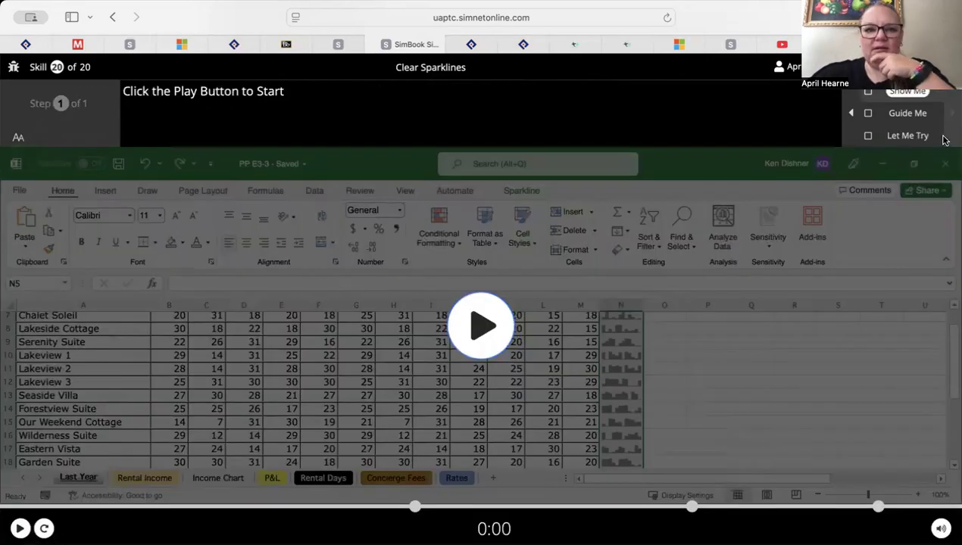
{"action": "left_click", "coordinate": [923, 138]}
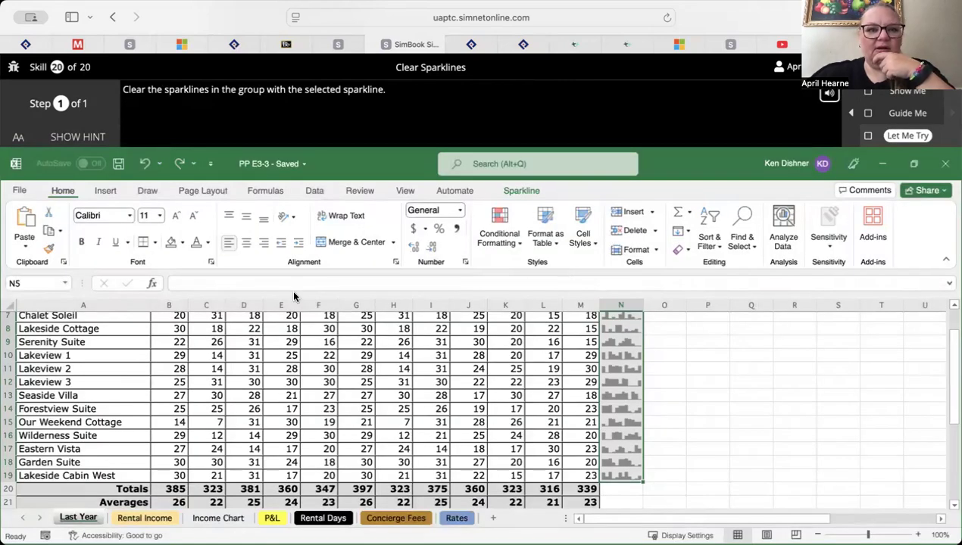
{"action": "left_click", "coordinate": [90, 146]}
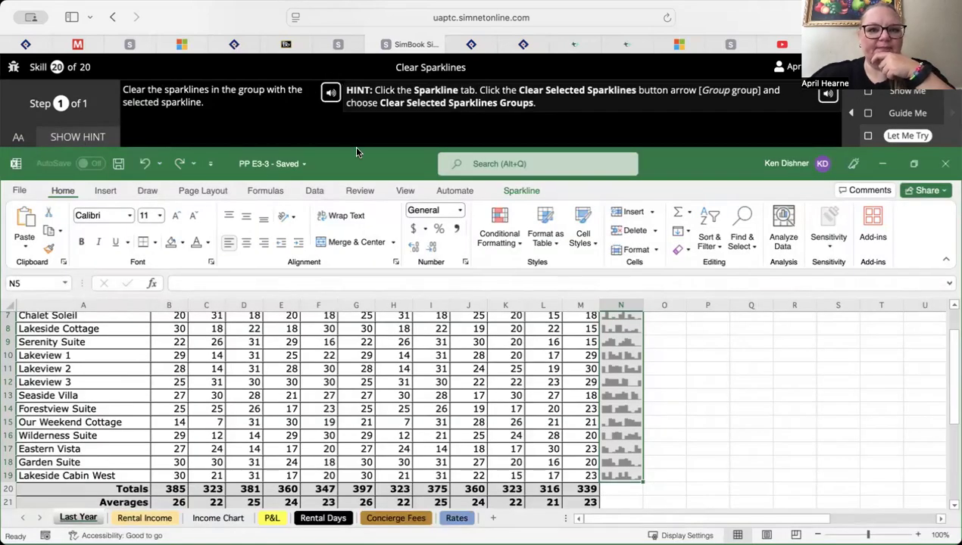
Clear the entire selected sparkline group in column N with Clear Selected Sparkline Groups and close the completed exercise
{"action": "left_click", "coordinate": [523, 191]}
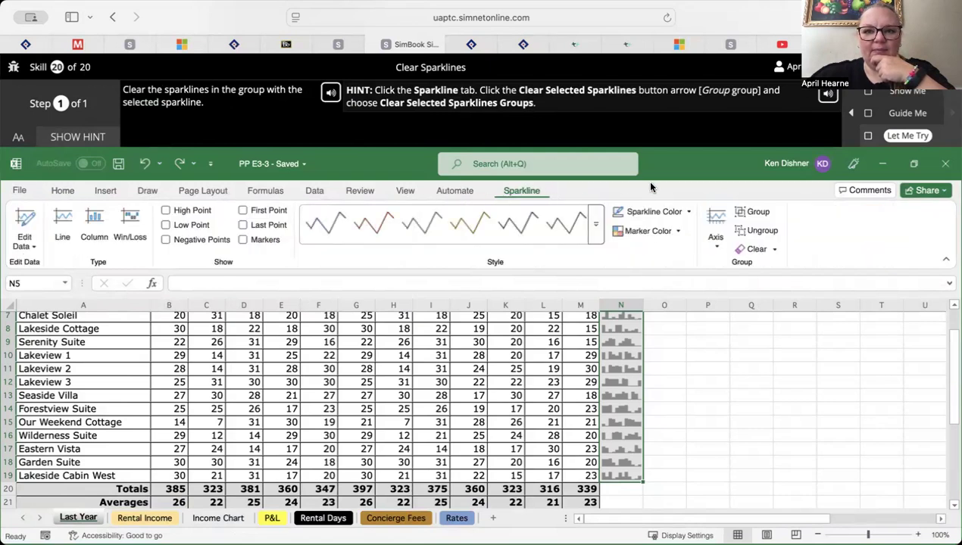
{"action": "left_click", "coordinate": [774, 251]}
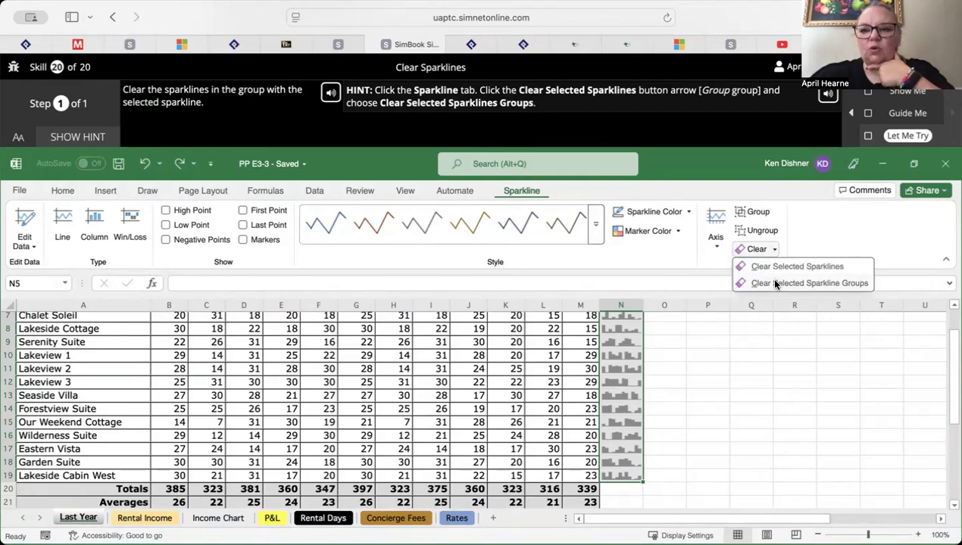
{"action": "left_click", "coordinate": [775, 284]}
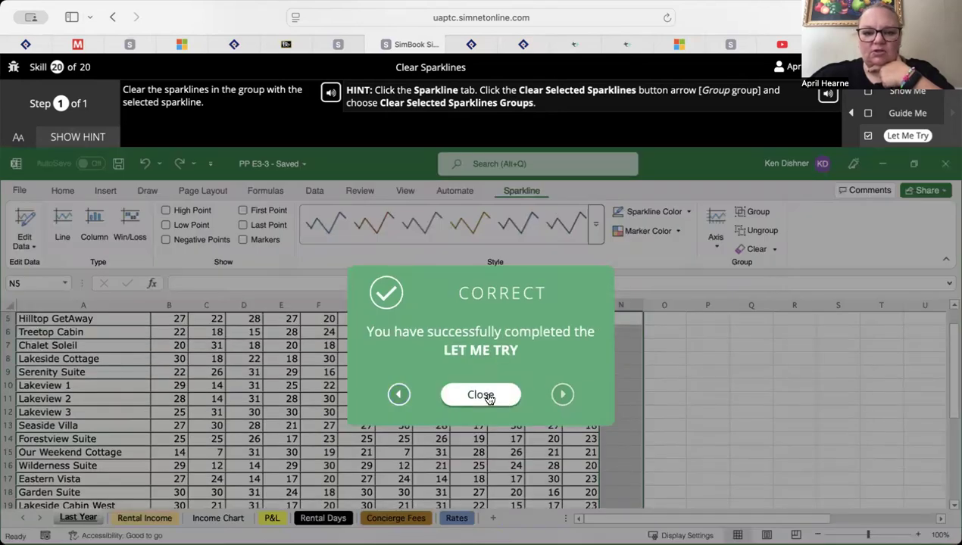
{"action": "left_click", "coordinate": [481, 395]}
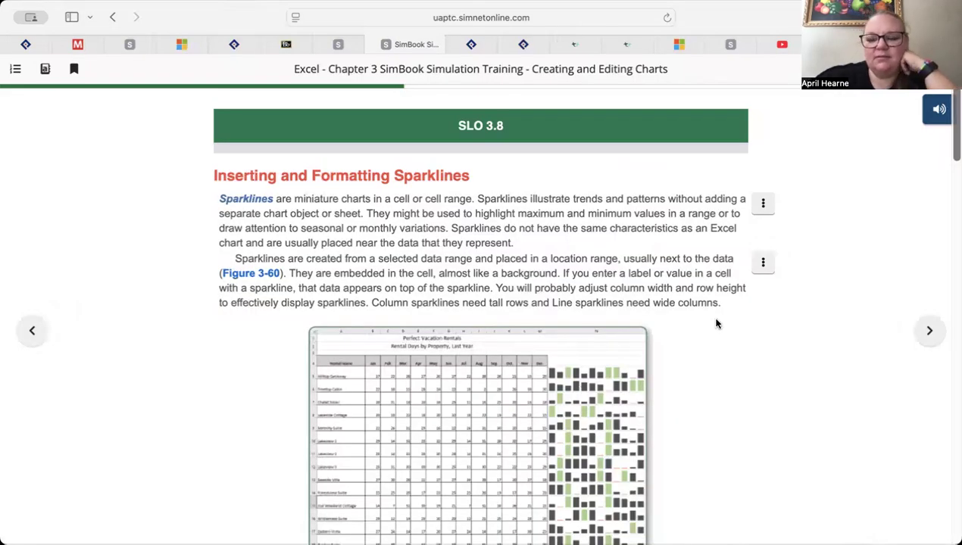
Review the rest of the SLO 3.8 sparklines section and page forward past Pause & Practice 3-3 and the Chapter Summary to the Multiple Choice questions
{"action": "scroll", "coordinate": [684, 373], "scroll_direction": "down", "scroll_amount": 10}
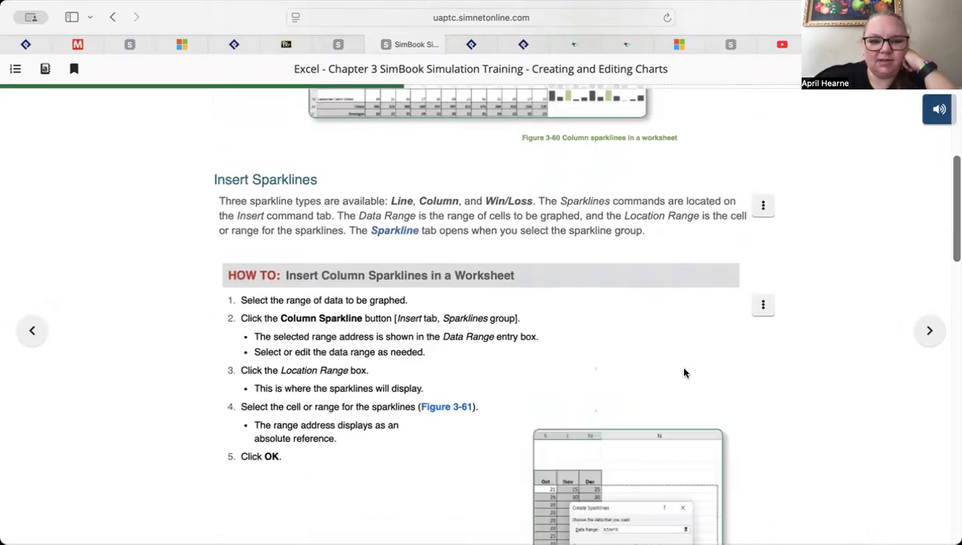
{"action": "scroll", "coordinate": [684, 373], "scroll_direction": "down", "scroll_amount": 6}
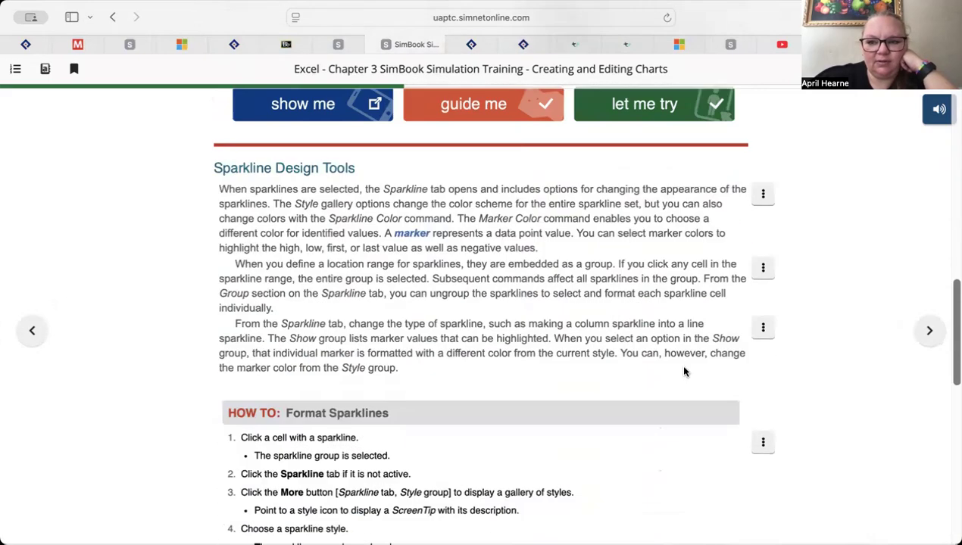
{"action": "scroll", "coordinate": [684, 373], "scroll_direction": "down", "scroll_amount": 6}
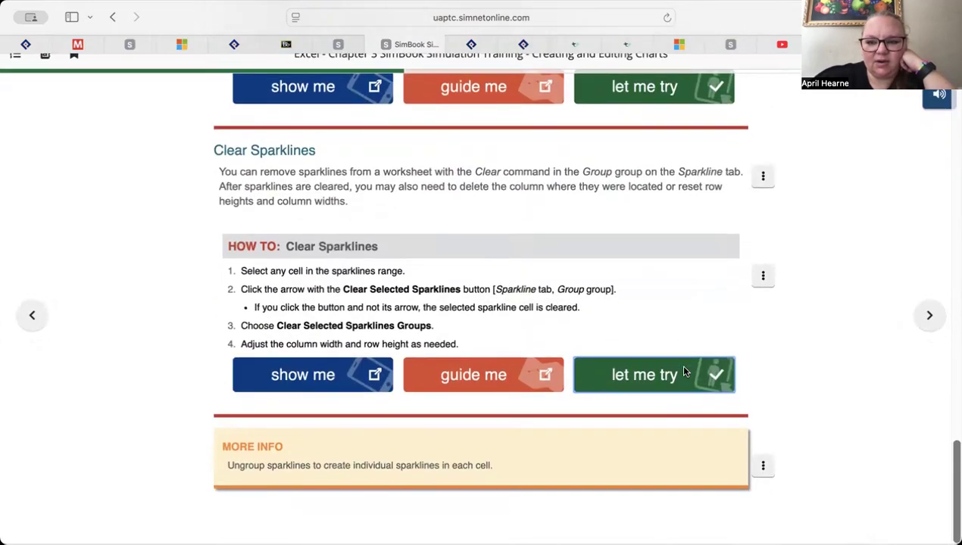
{"action": "left_click", "coordinate": [916, 334]}
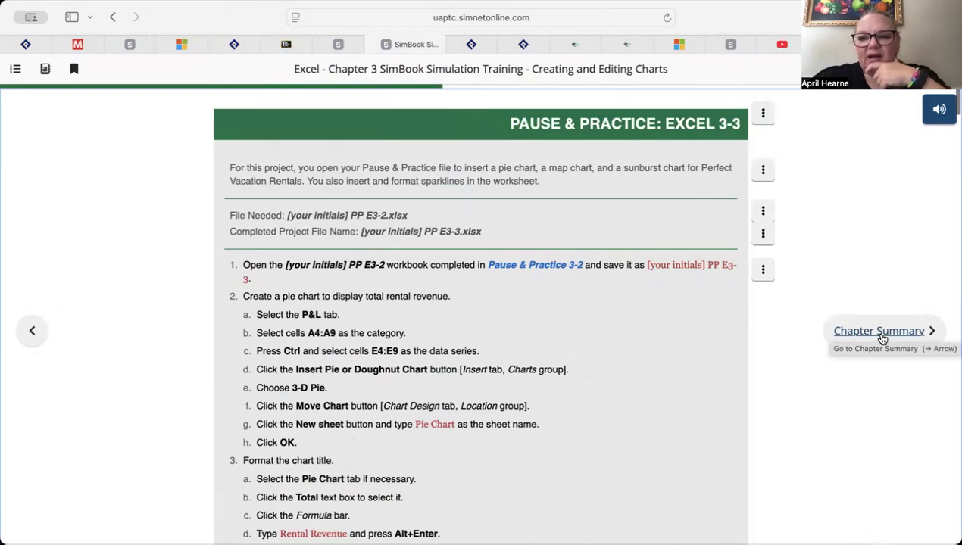
{"action": "left_click", "coordinate": [878, 332]}
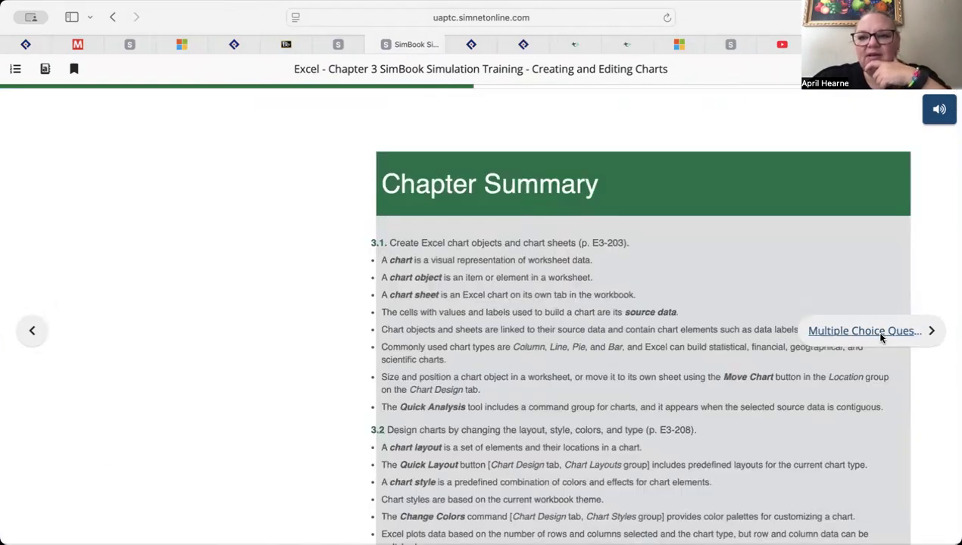
{"action": "left_click", "coordinate": [863, 332]}
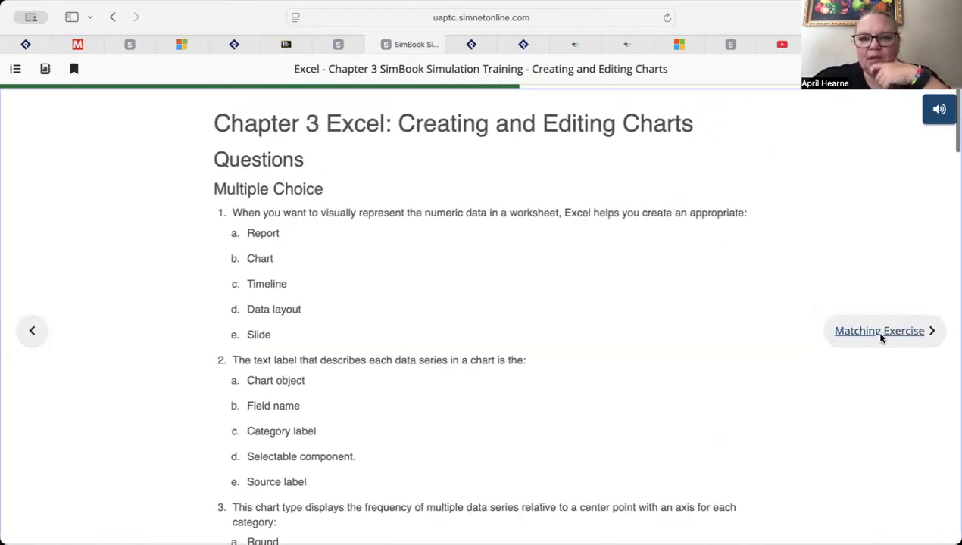